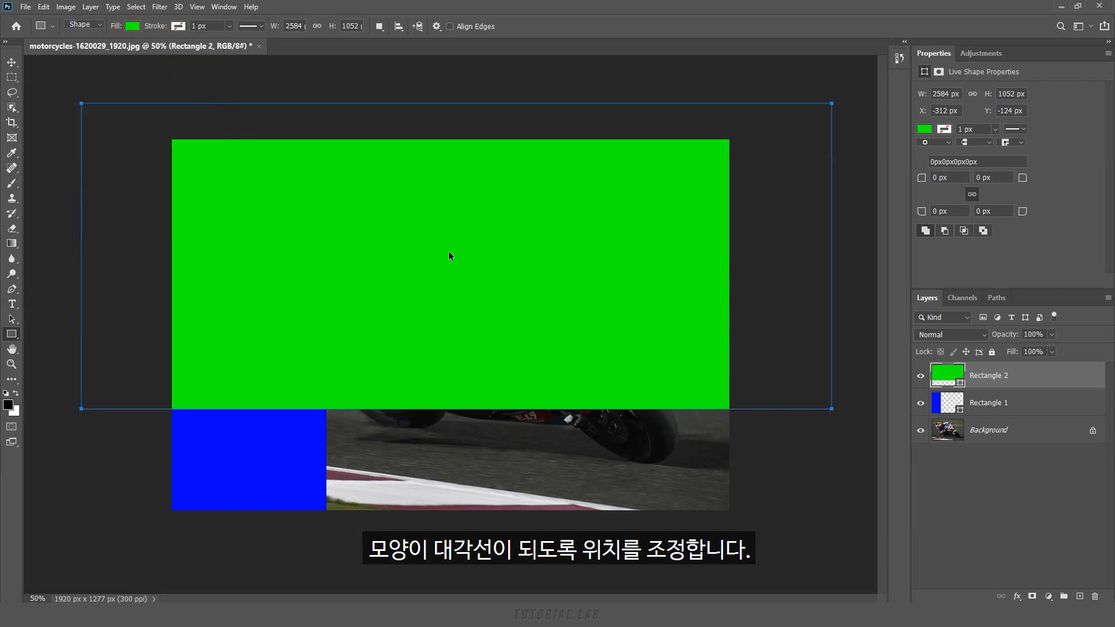
# Transform the green rectangle about its upper-right corner so its edge runs diagonally from the image's upper-right corner to the blue shape's lower-right corner.
pyautogui.hotkey('ctrl', 't')
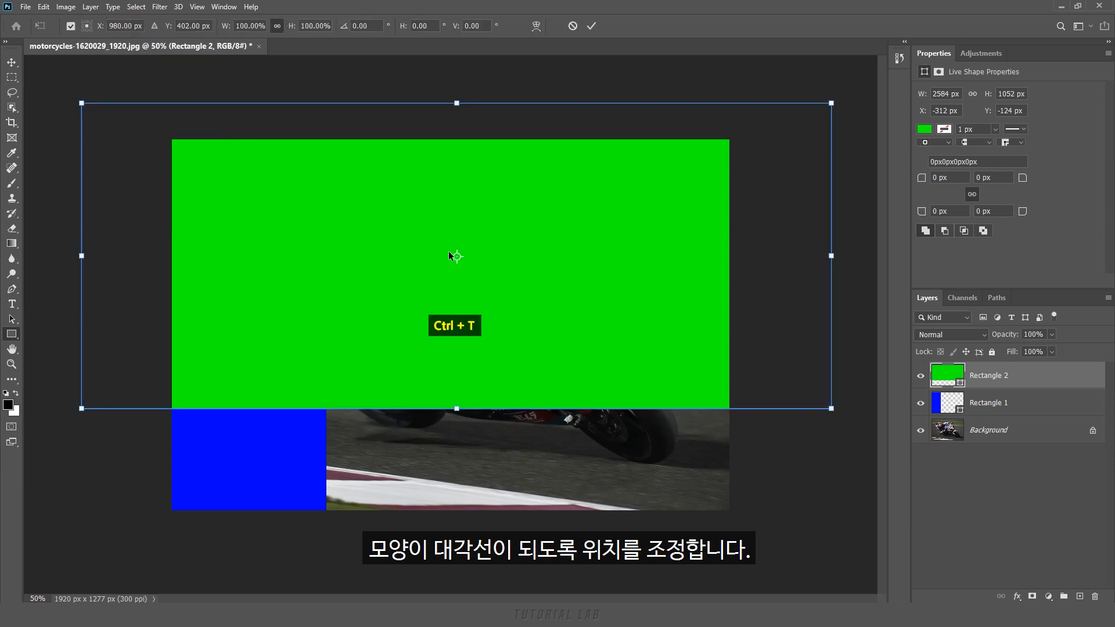
pyautogui.click(70, 26)
pyautogui.click(71, 26)
pyautogui.moveTo(457, 256); pyautogui.dragTo(832, 104)
pyautogui.moveTo(57, 446); pyautogui.dragTo(267, 581)
pyautogui.moveTo(743, 214); pyautogui.dragTo(643, 252)
pyautogui.moveTo(158, 289); pyautogui.dragTo(262, 533)
pyautogui.click(592, 26)
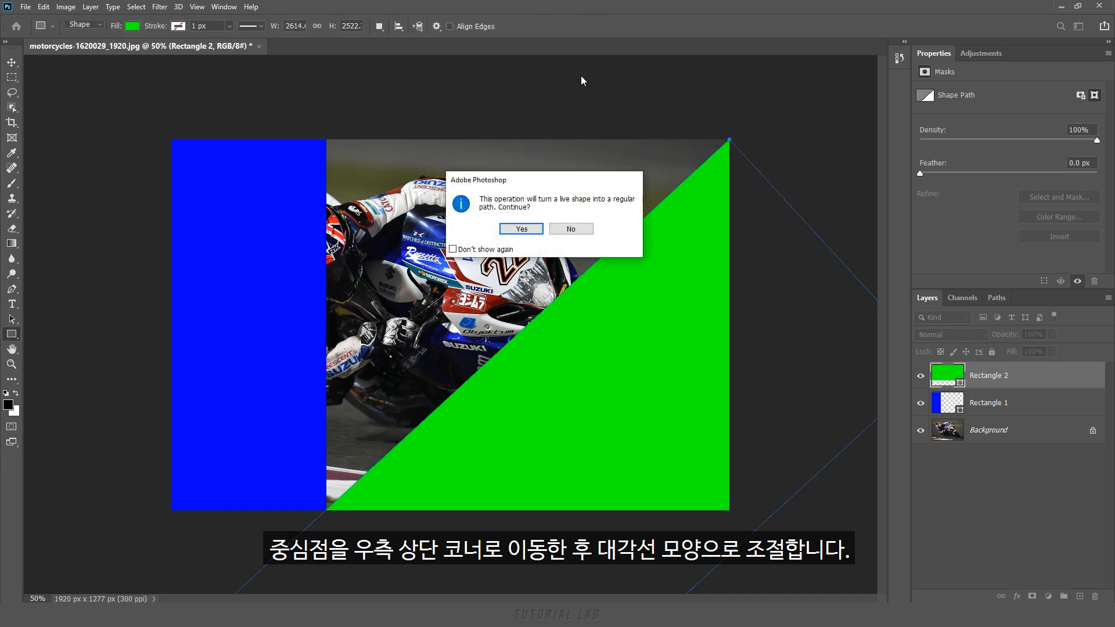
pyautogui.click(535, 229)
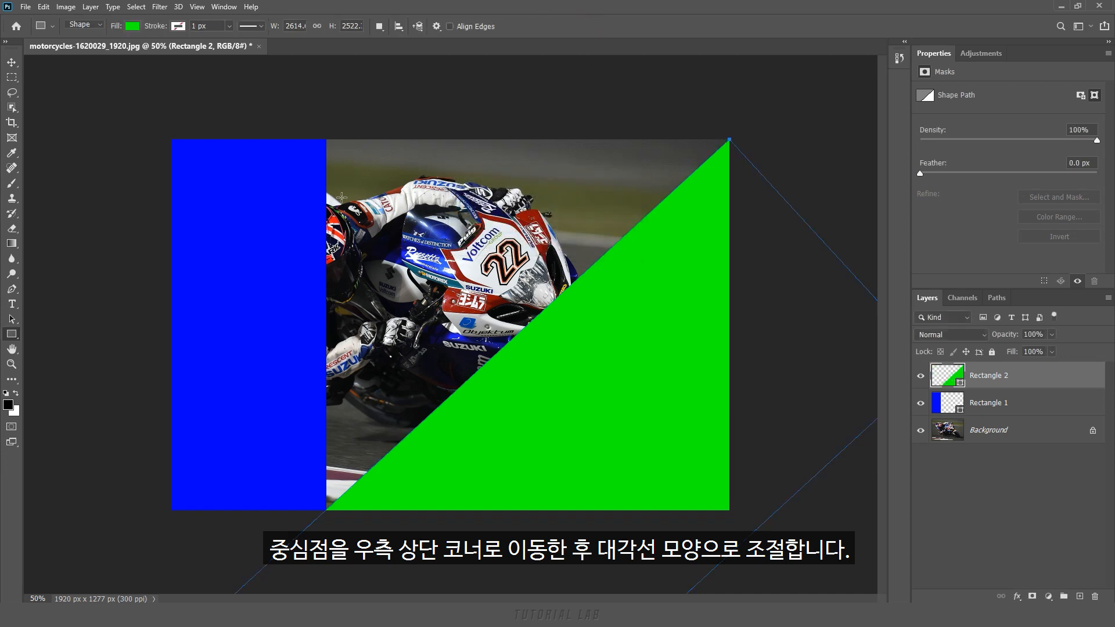
# Draw a rectangle about 2460 by 904 px across the upper part of the image and fill it with yellow.
pyautogui.moveTo(108, 103); pyautogui.dragTo(822, 365)
pyautogui.click(132, 26)
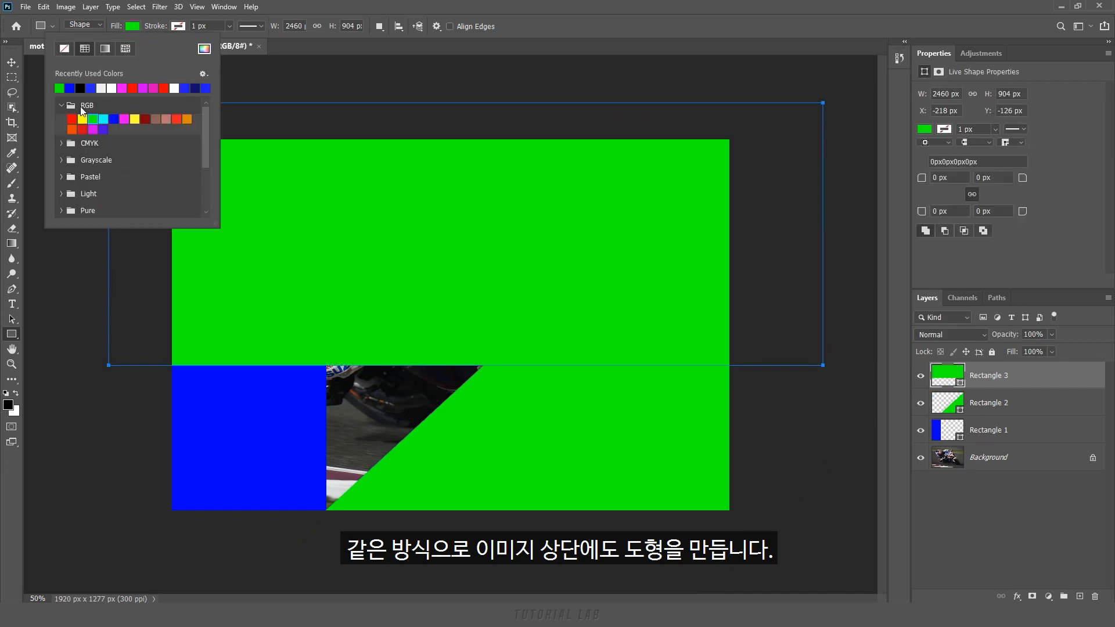
pyautogui.click(82, 119)
pyautogui.click(127, 25)
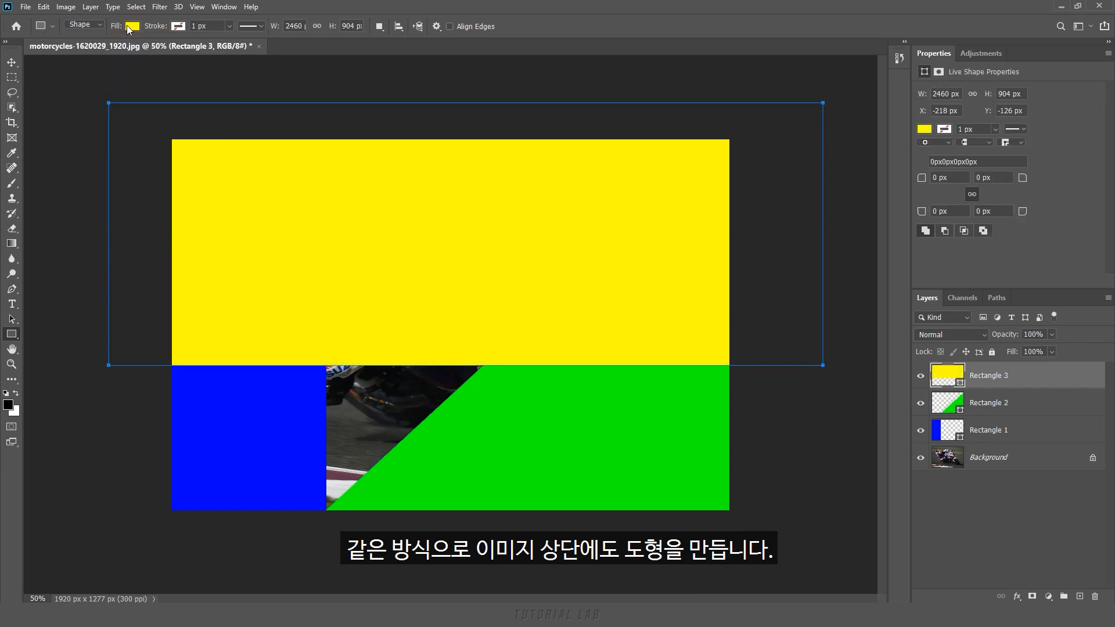
# Rotate the yellow rectangle about 24.13° around its lower-left corner, anchored at the image's upper-left corner, and accept conversion to a regular path.
pyautogui.hotkey('ctrl', 't')
pyautogui.moveTo(466, 234); pyautogui.dragTo(108, 366)
pyautogui.moveTo(390, 295); pyautogui.dragTo(448, 187)
pyautogui.moveTo(797, 327); pyautogui.dragTo(747, 546)
pyautogui.moveTo(385, 292); pyautogui.dragTo(391, 174)
pyautogui.moveTo(838, 439); pyautogui.dragTo(812, 480)
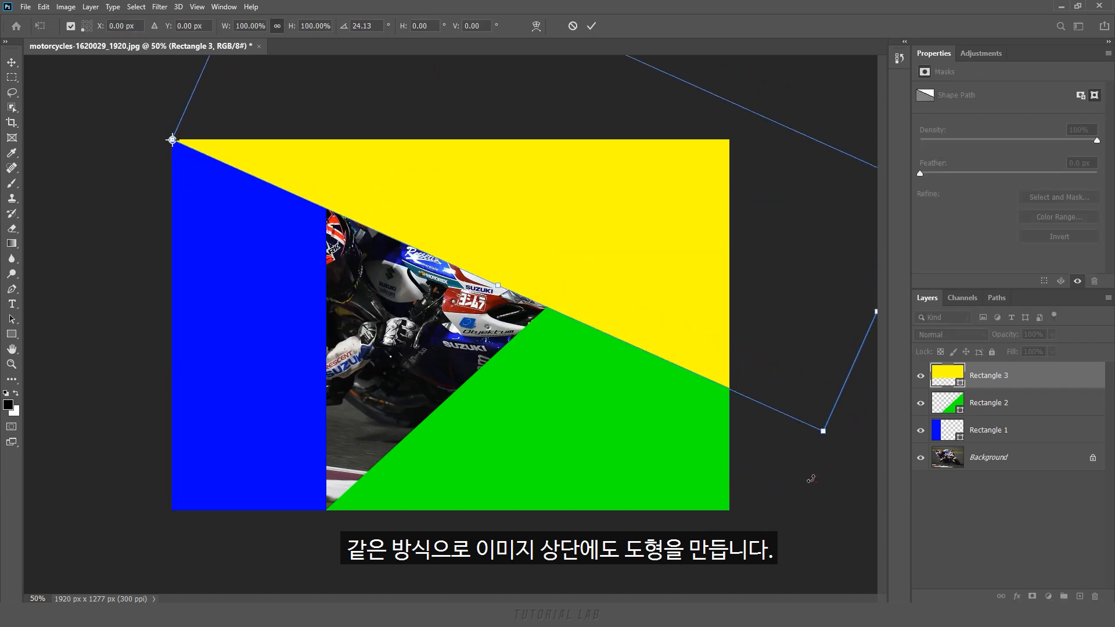
pyautogui.click(592, 26)
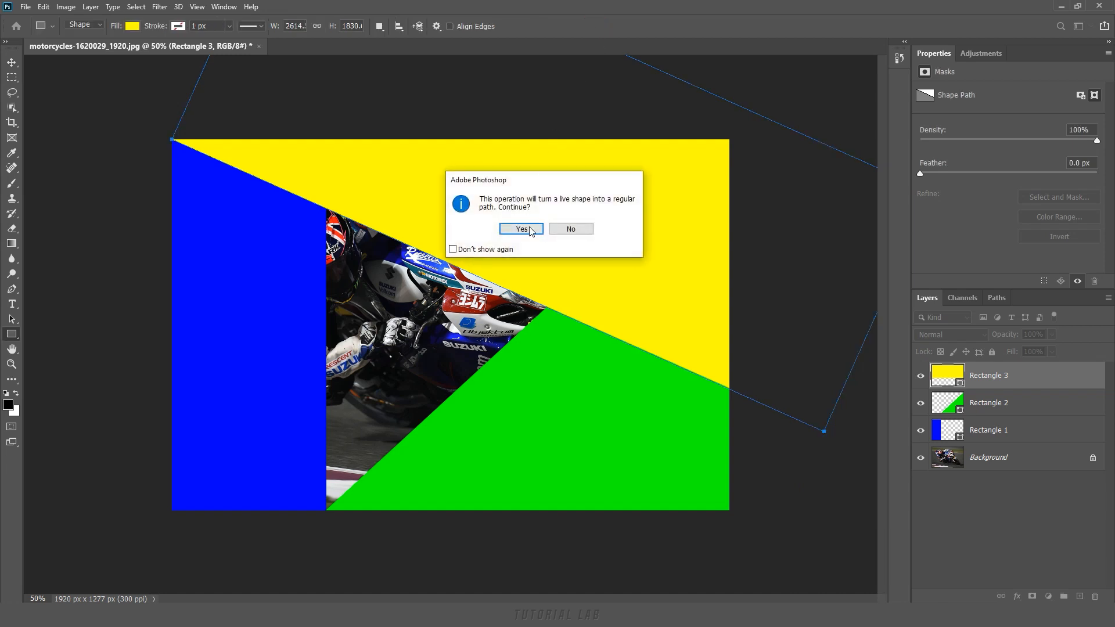
pyautogui.click(521, 229)
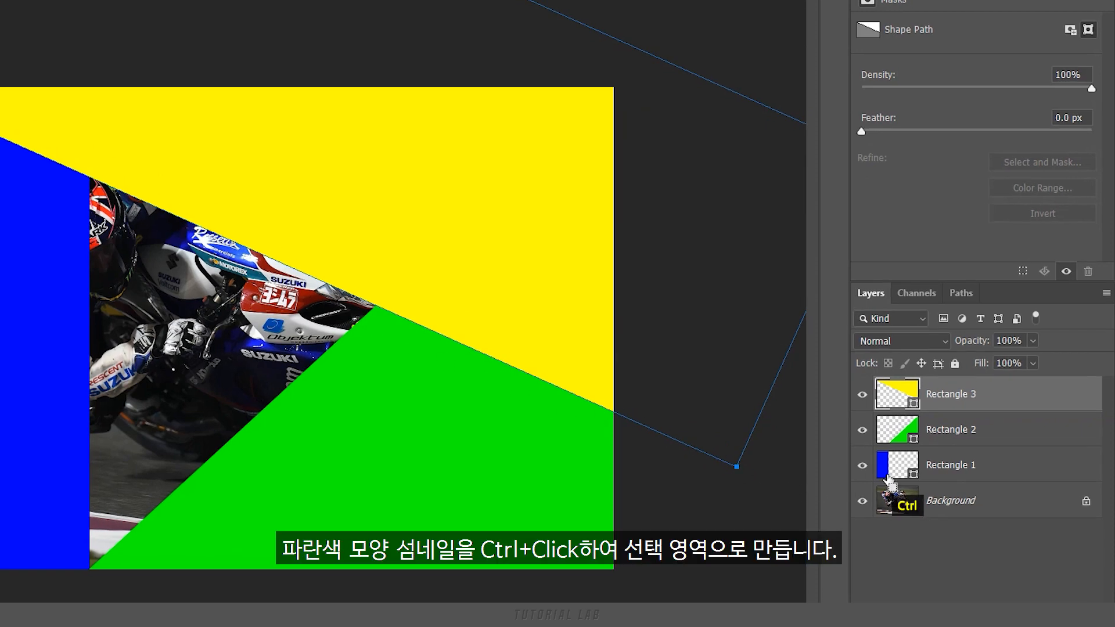
# Select the intersection of the blue Rectangle 1 and yellow Rectangle 3 shapes and convert the selection into a work path.
pyautogui.keyDown('ctrl'); pyautogui.click(887, 476); pyautogui.keyUp('ctrl')
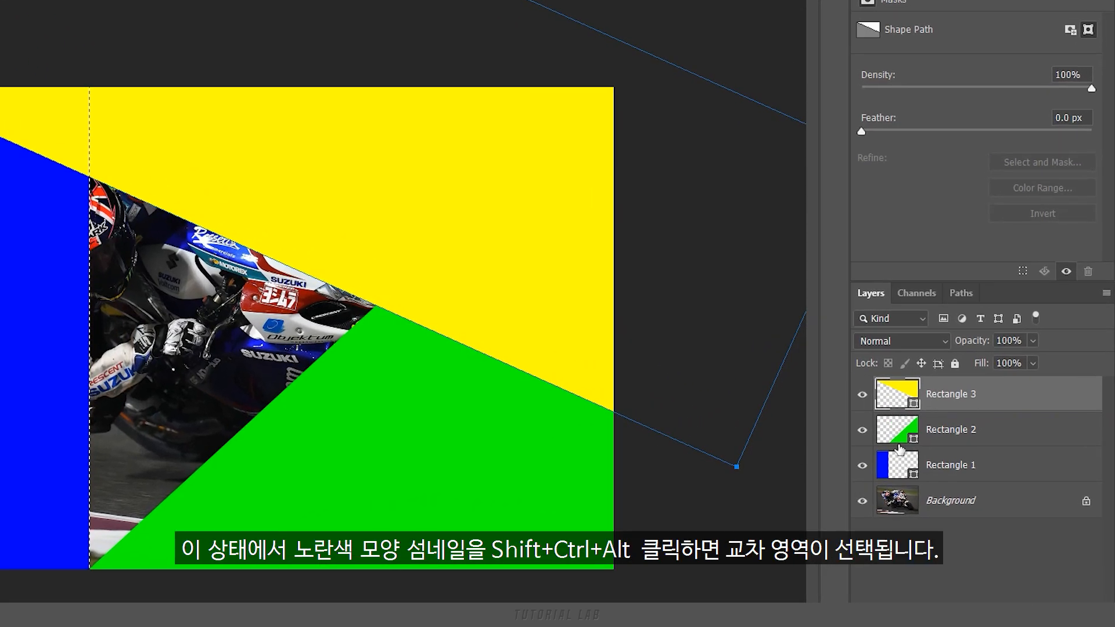
pyautogui.keyDown('ctrl'); pyautogui.keyDown('alt'); pyautogui.keyDown('shift'); pyautogui.click(898, 397); pyautogui.keyUp('shift'); pyautogui.keyUp('alt'); pyautogui.keyUp('ctrl')
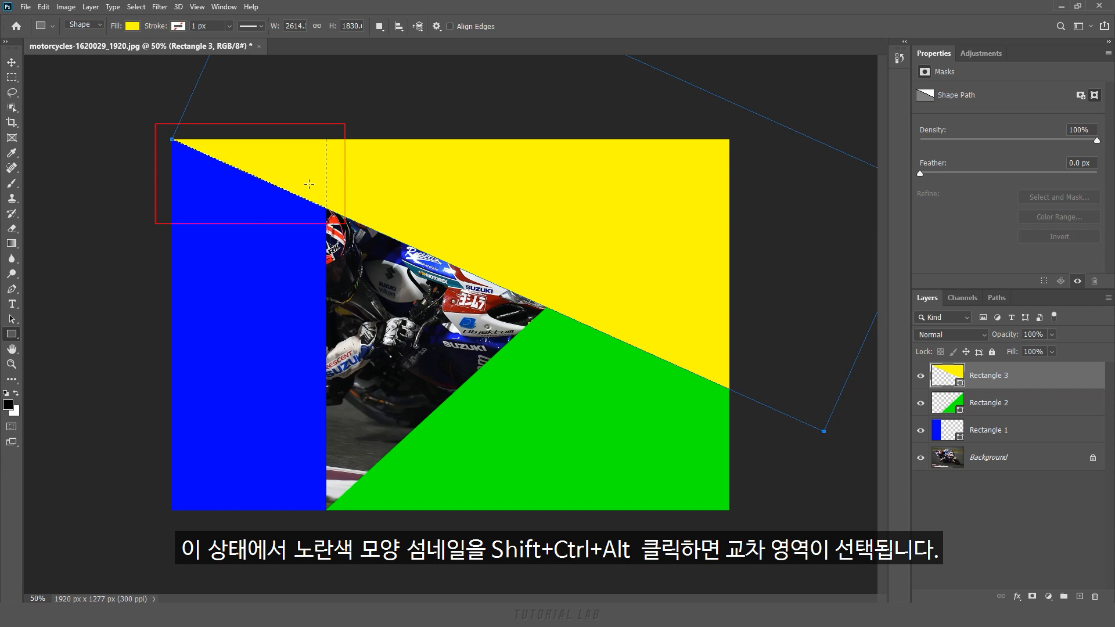
pyautogui.click(994, 304)
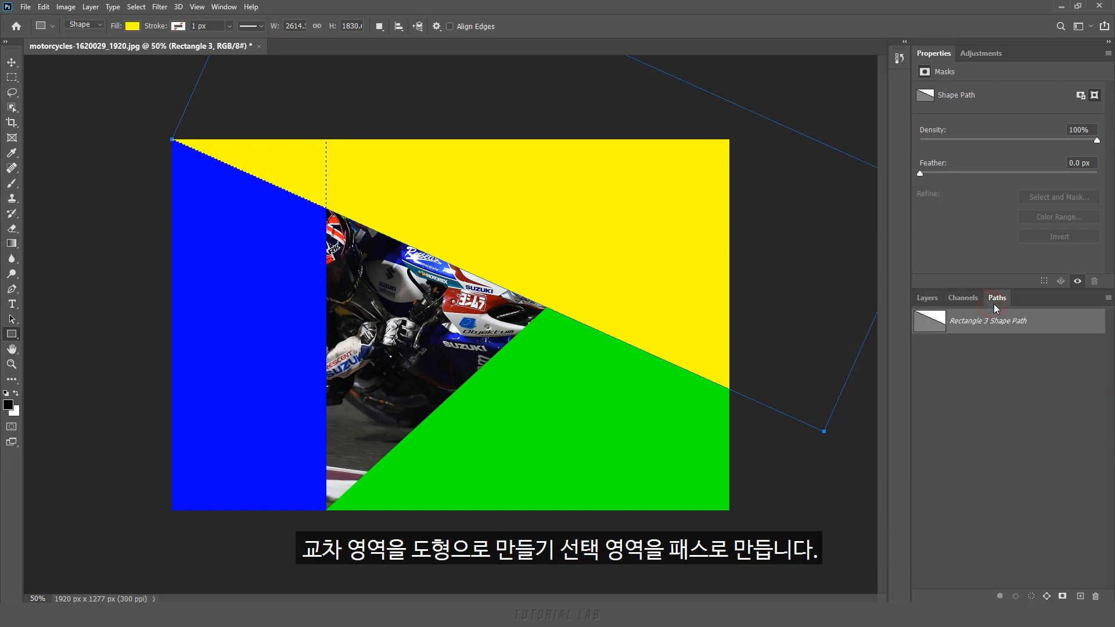
pyautogui.click(1047, 597)
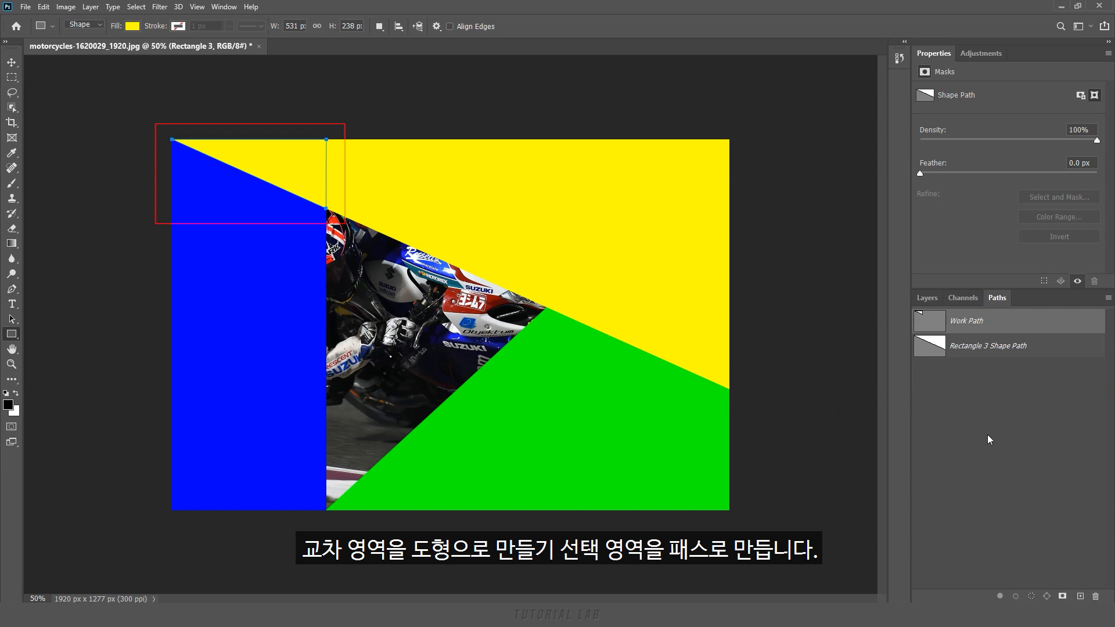
pyautogui.click(932, 302)
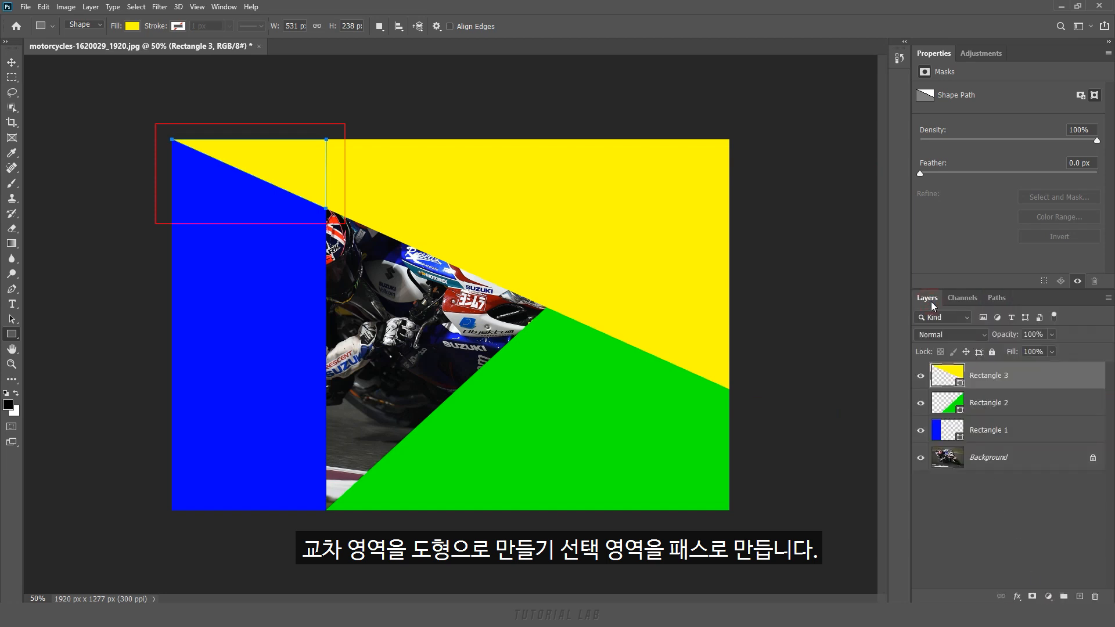
# Create a solid color fill layer named triangle1 from the work path, coloured red (ff0000).
pyautogui.click(90, 7)
pyautogui.moveTo(102, 154)
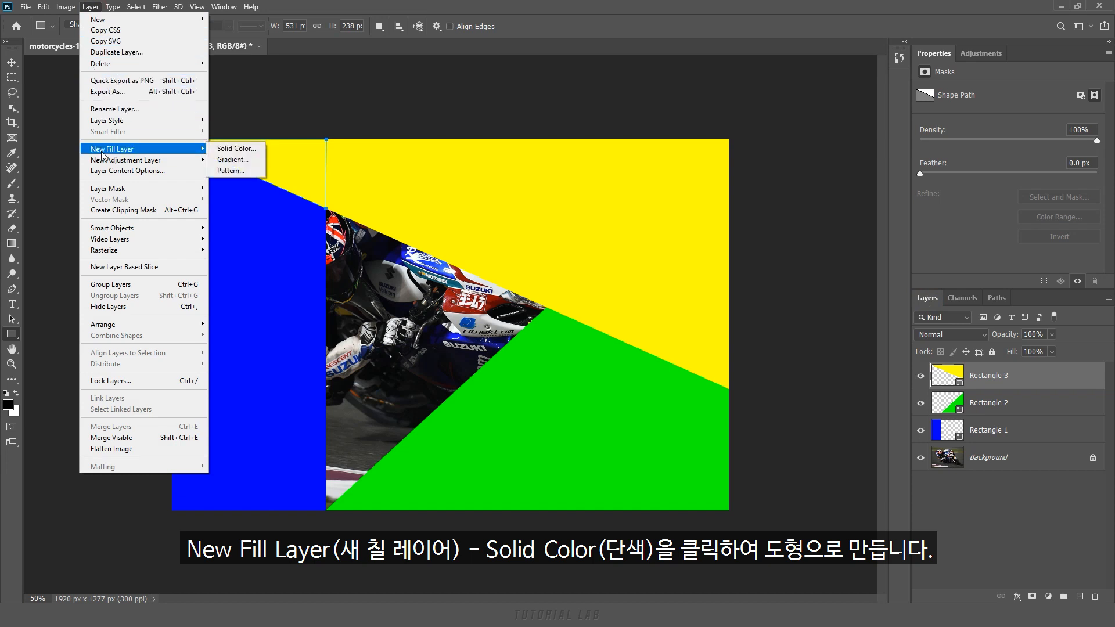
pyautogui.click(226, 151)
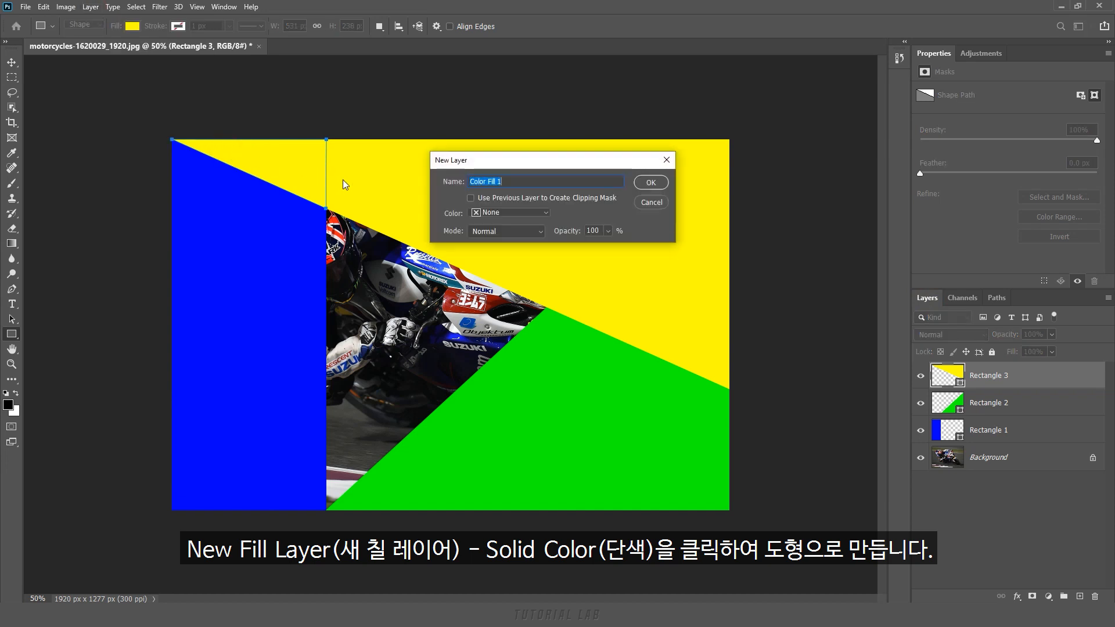
pyautogui.write('triangle1')
pyautogui.click(649, 183)
pyautogui.moveTo(656, 195); pyautogui.dragTo(679, 184)
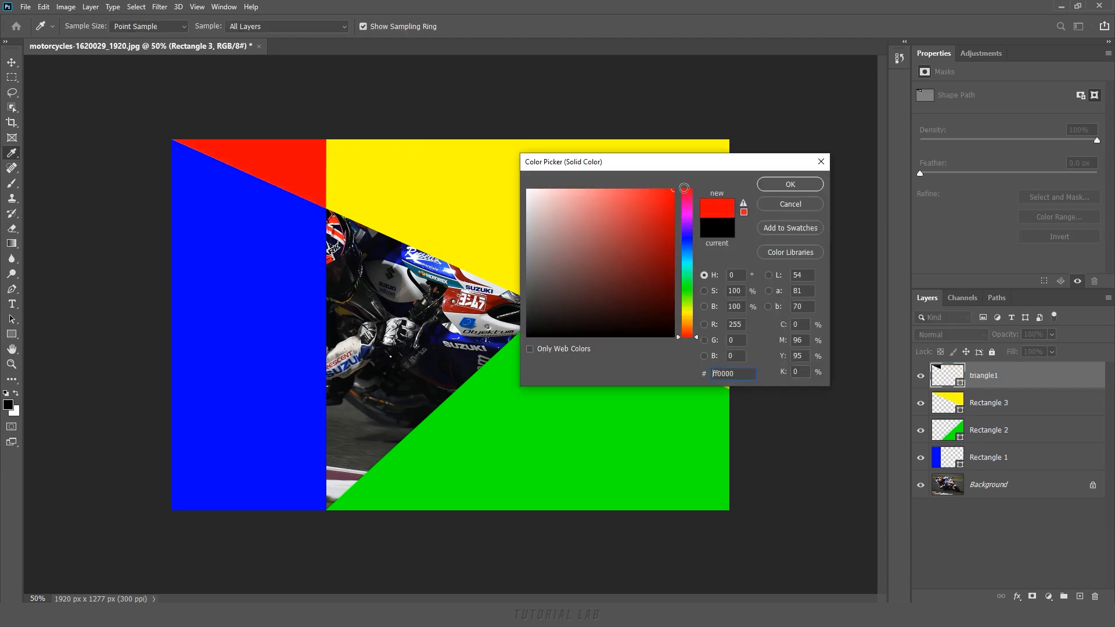
pyautogui.click(771, 184)
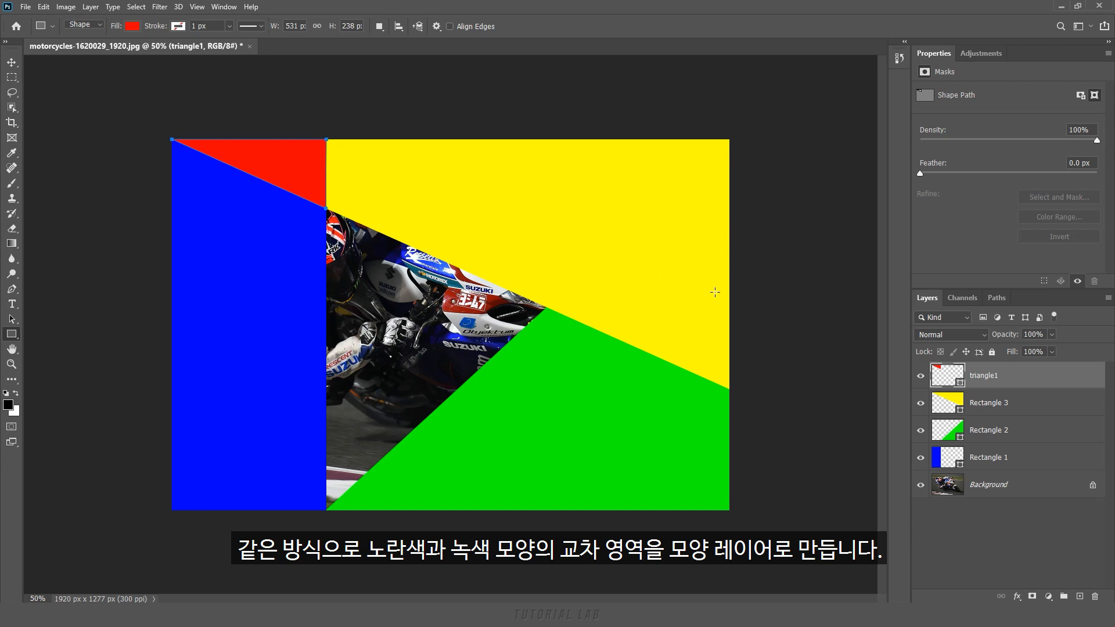
# Select the intersection of the green Rectangle 2 and yellow Rectangle 3 shapes and convert the selection into a work path.
pyautogui.keyDown('ctrl'); pyautogui.click(946, 437); pyautogui.keyUp('ctrl')
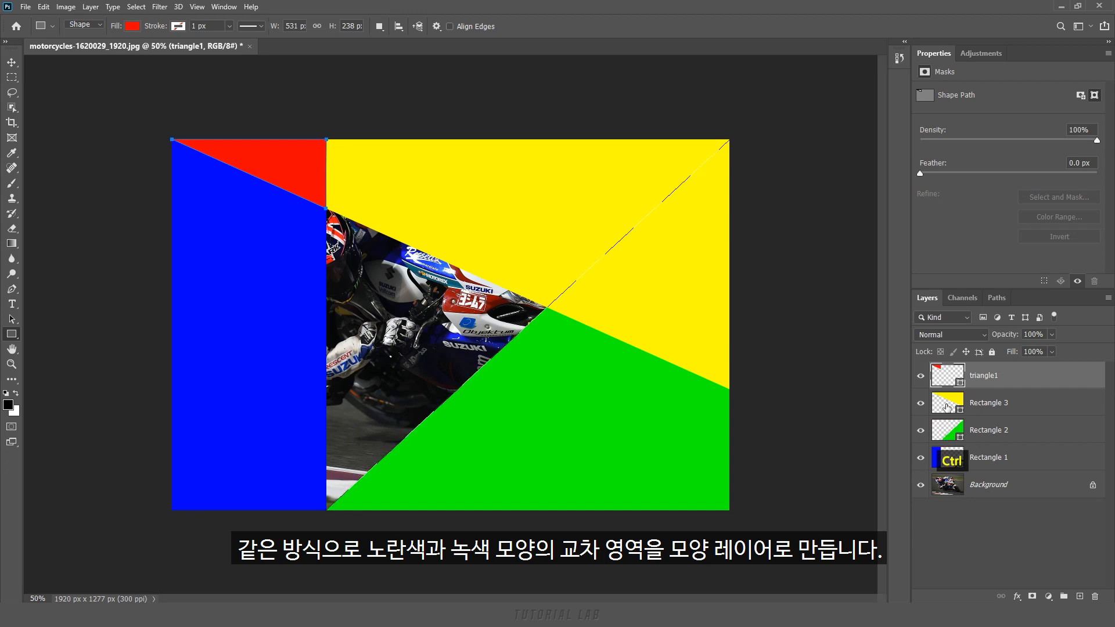
pyautogui.keyDown('ctrl'); pyautogui.keyDown('alt'); pyautogui.keyDown('shift'); pyautogui.click(948, 407); pyautogui.keyUp('shift'); pyautogui.keyUp('alt'); pyautogui.keyUp('ctrl')
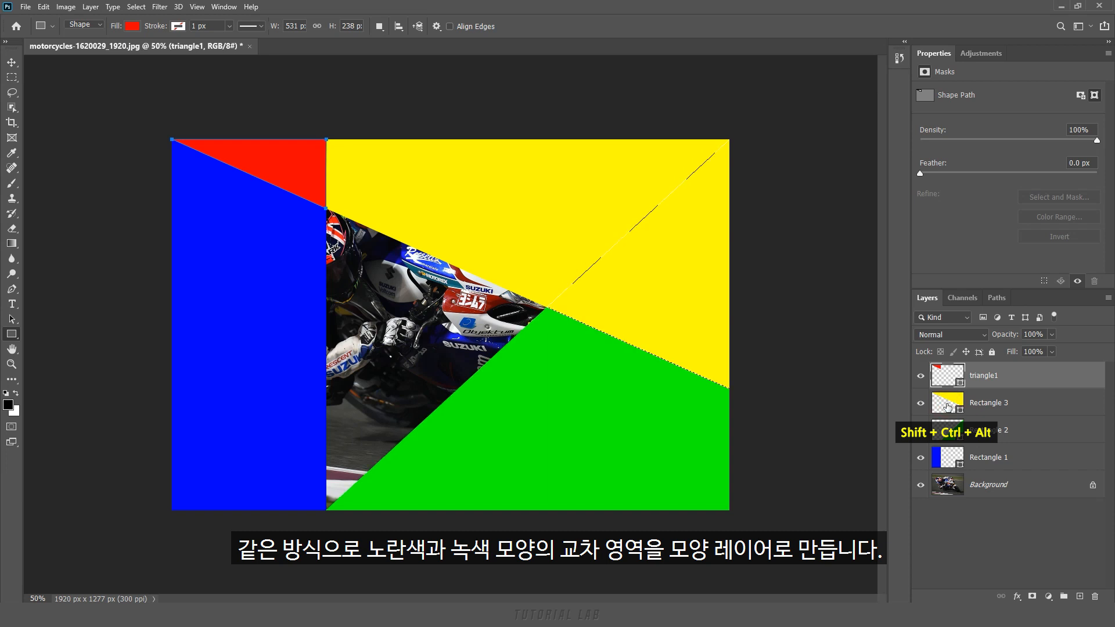
pyautogui.click(997, 297)
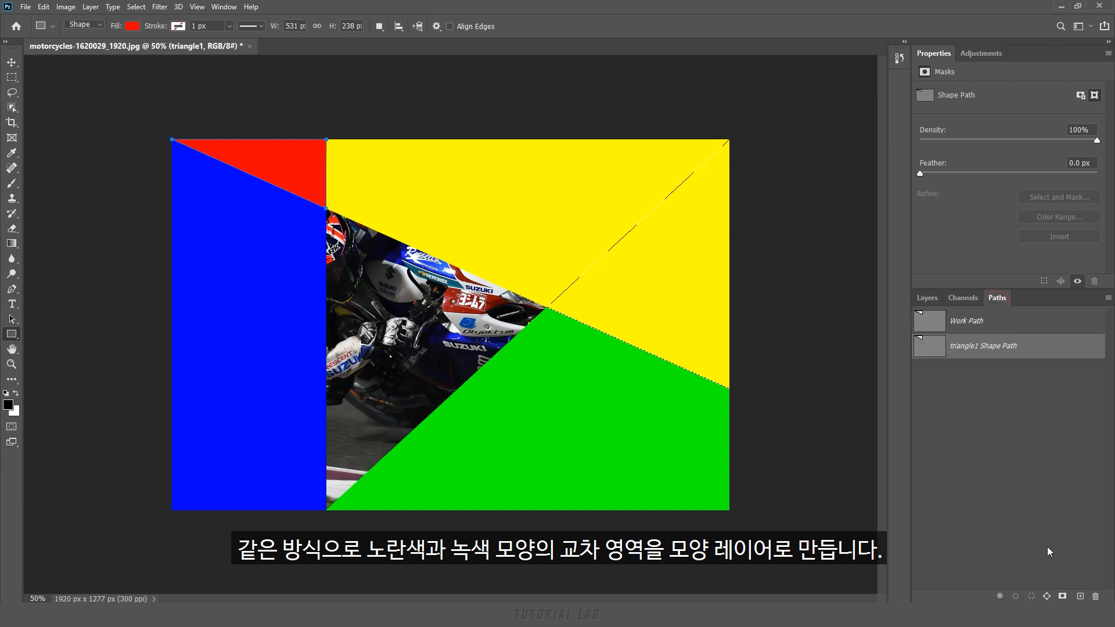
pyautogui.click(1047, 597)
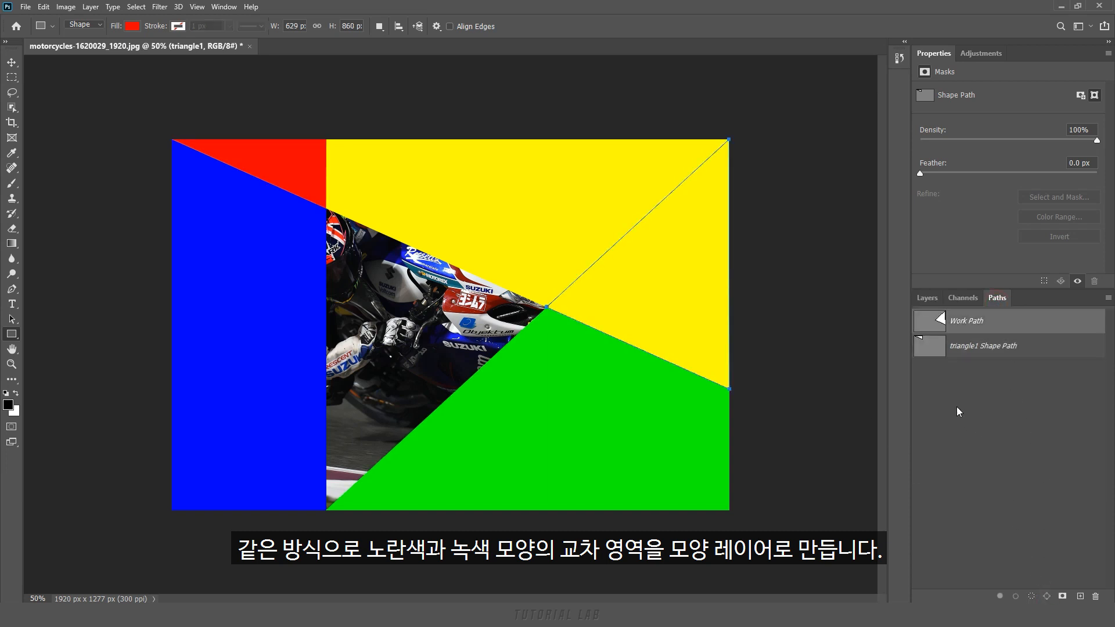
pyautogui.click(928, 298)
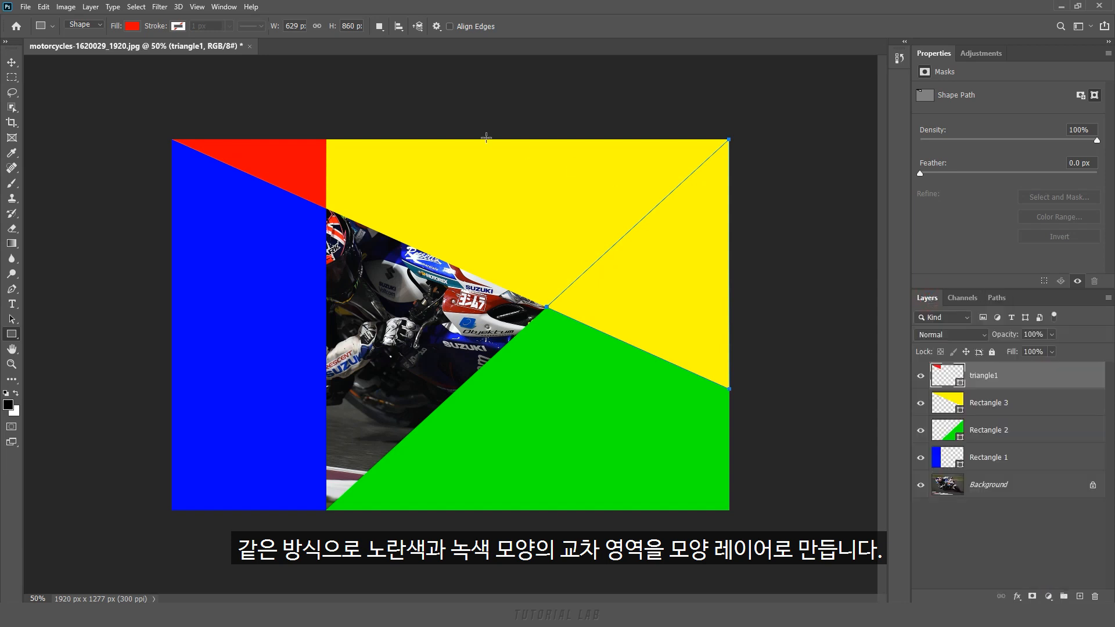
# Create a solid color fill layer named triangle2 from the work path, coloured magenta (ff00d8).
pyautogui.click(97, 11)
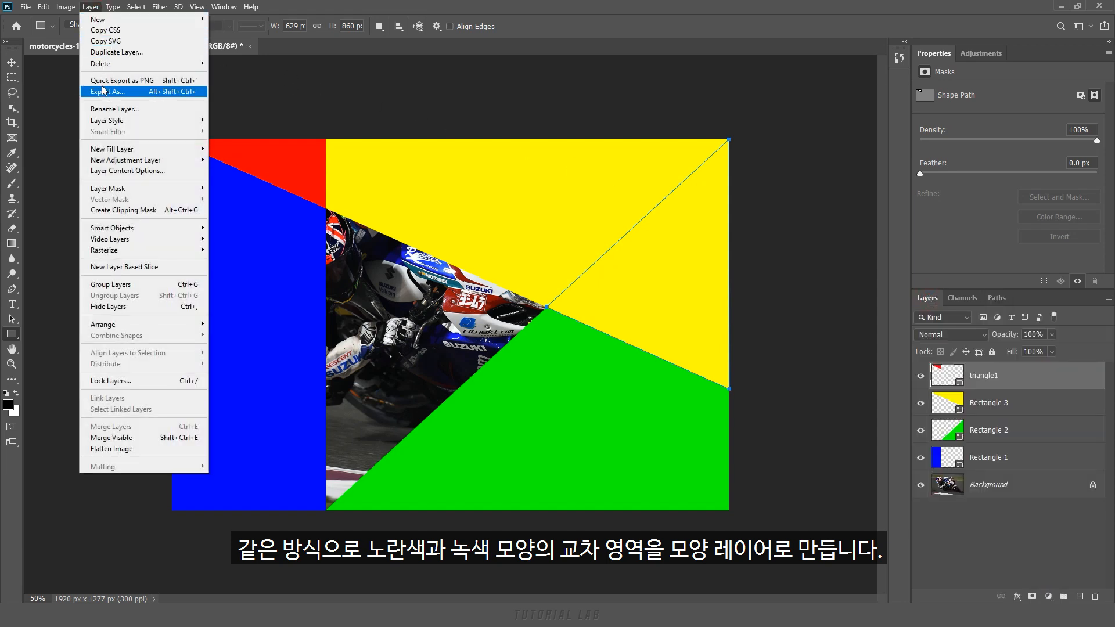
pyautogui.moveTo(115, 151)
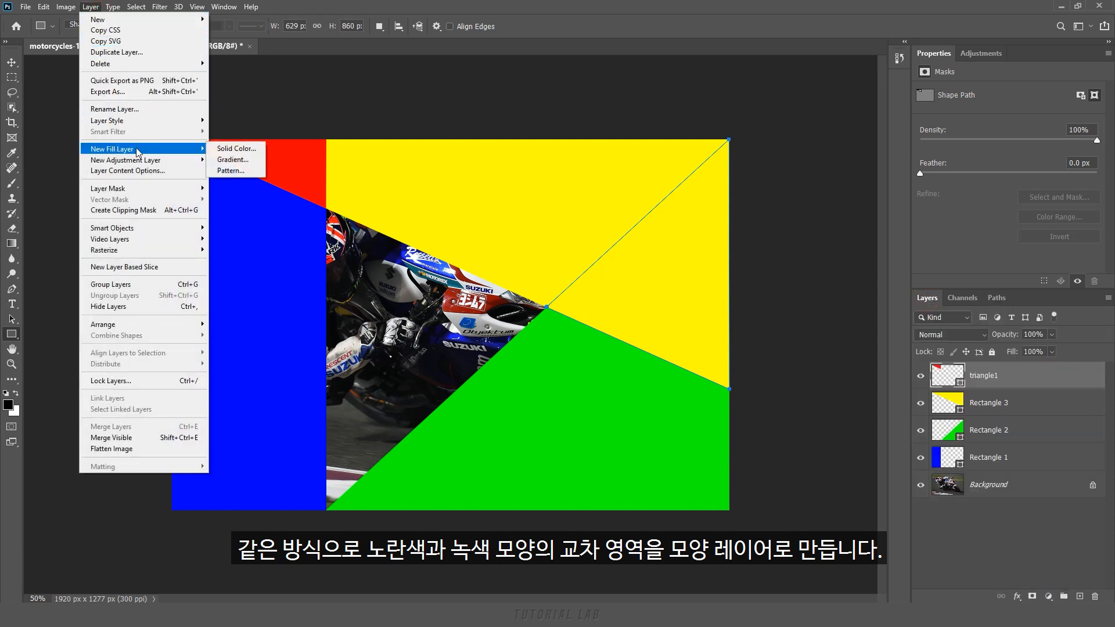
pyautogui.click(219, 148)
pyautogui.write('triangle2')
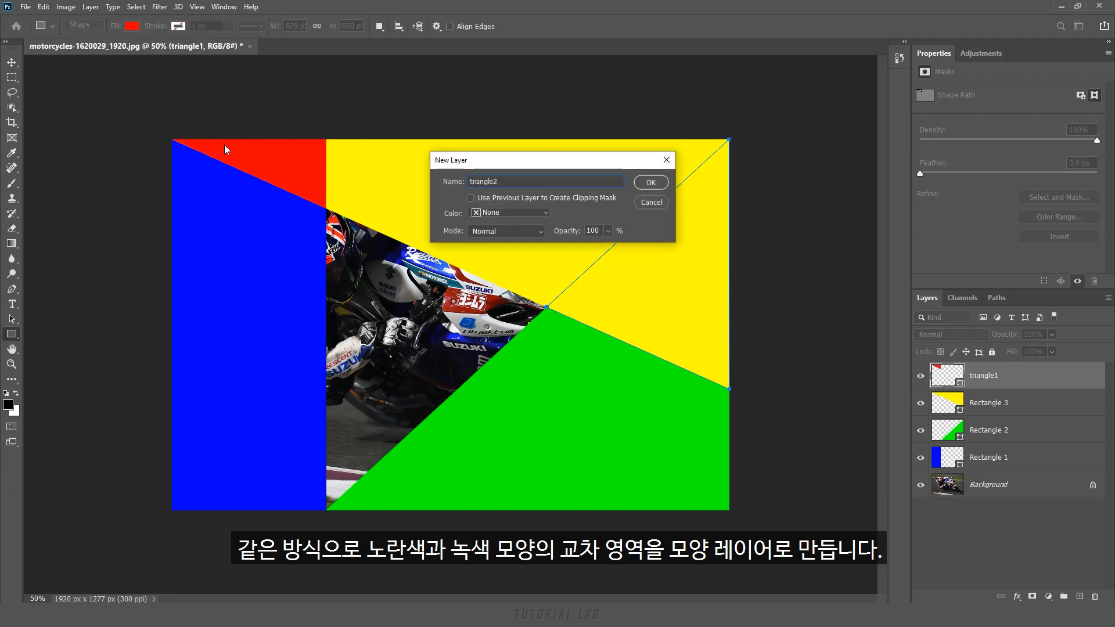
pyautogui.click(650, 183)
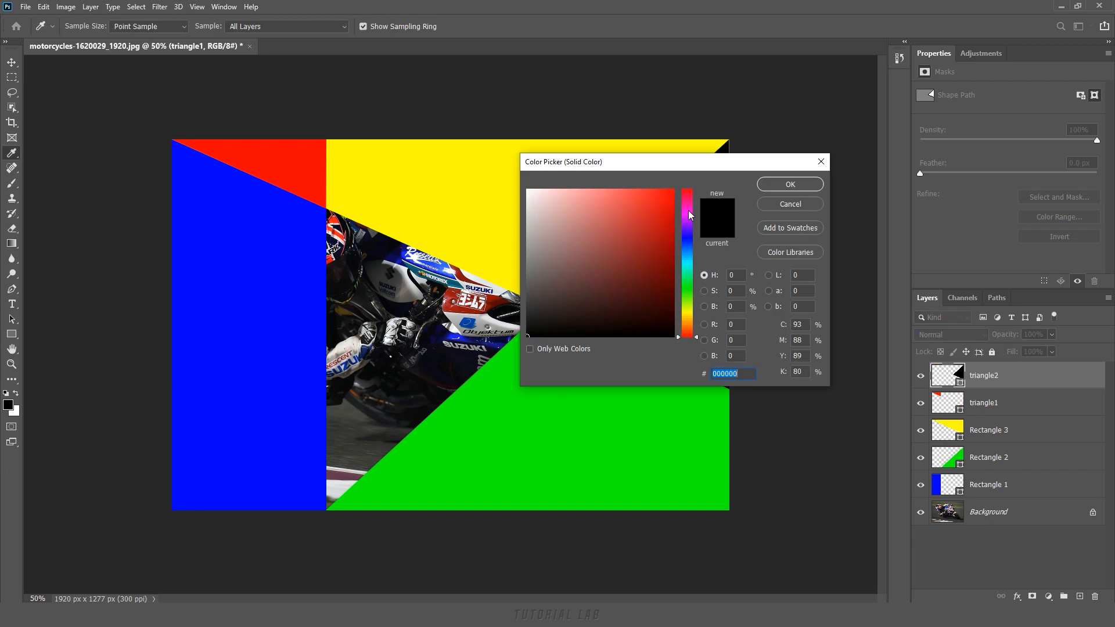
pyautogui.click(689, 211)
pyautogui.click(674, 189)
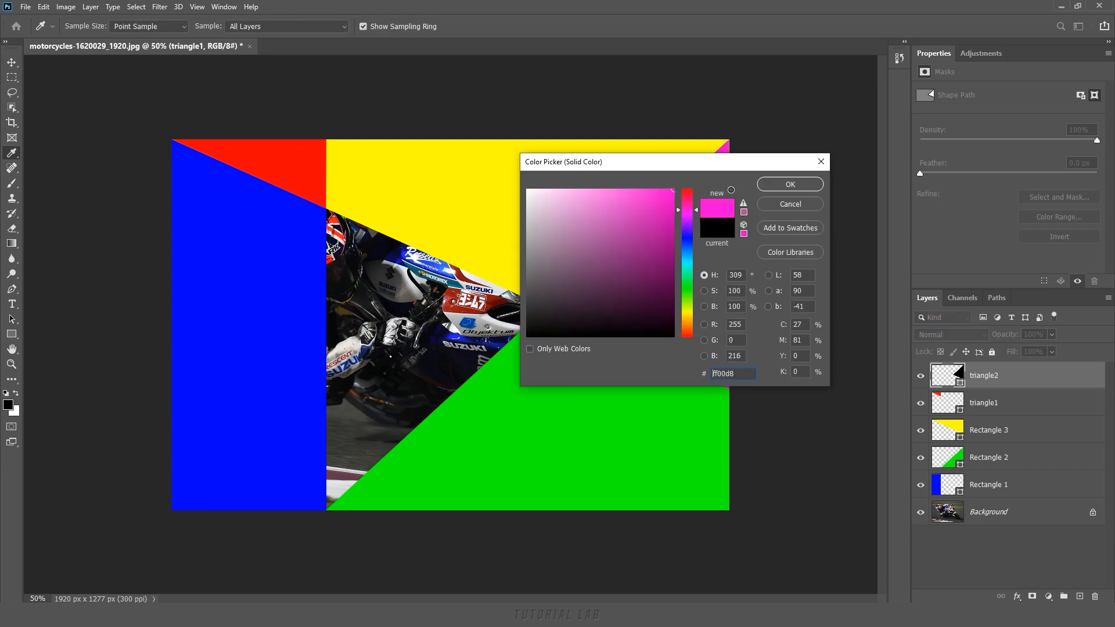
pyautogui.click(820, 186)
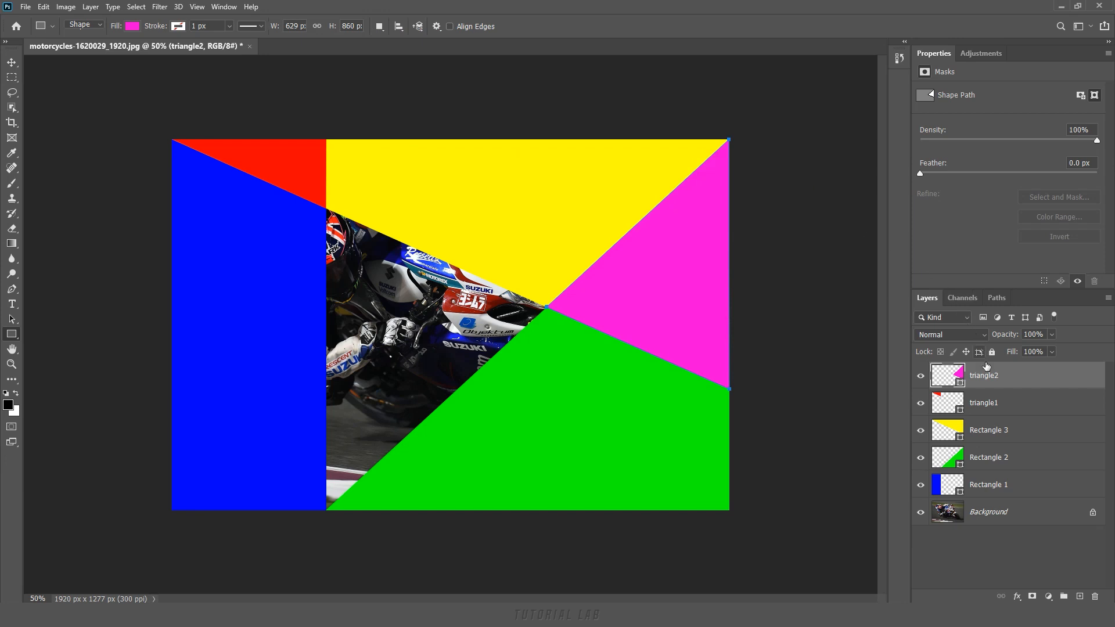
# Unlock the Background photo layer and duplicate it.
pyautogui.click(1090, 521)
pyautogui.hotkey('ctrl', 'j')
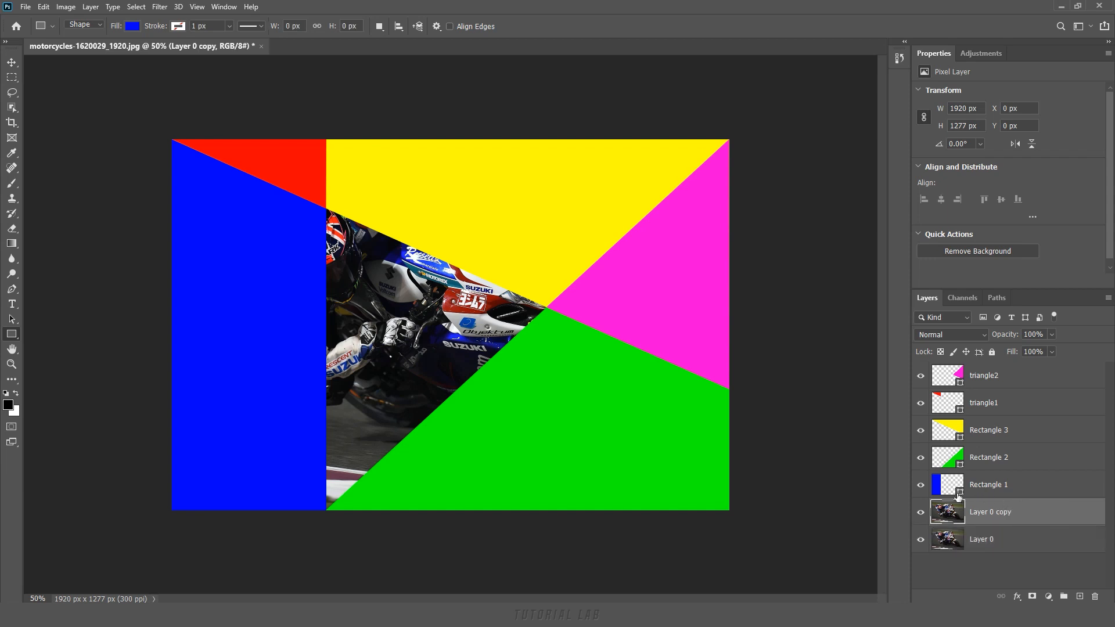
# Hide every layer except Rectangle 1, and place Layer 0 copy directly above it as a visible layer.
pyautogui.press('alt')
pyautogui.keyDown('alt'); pyautogui.click(920, 491); pyautogui.keyUp('alt')
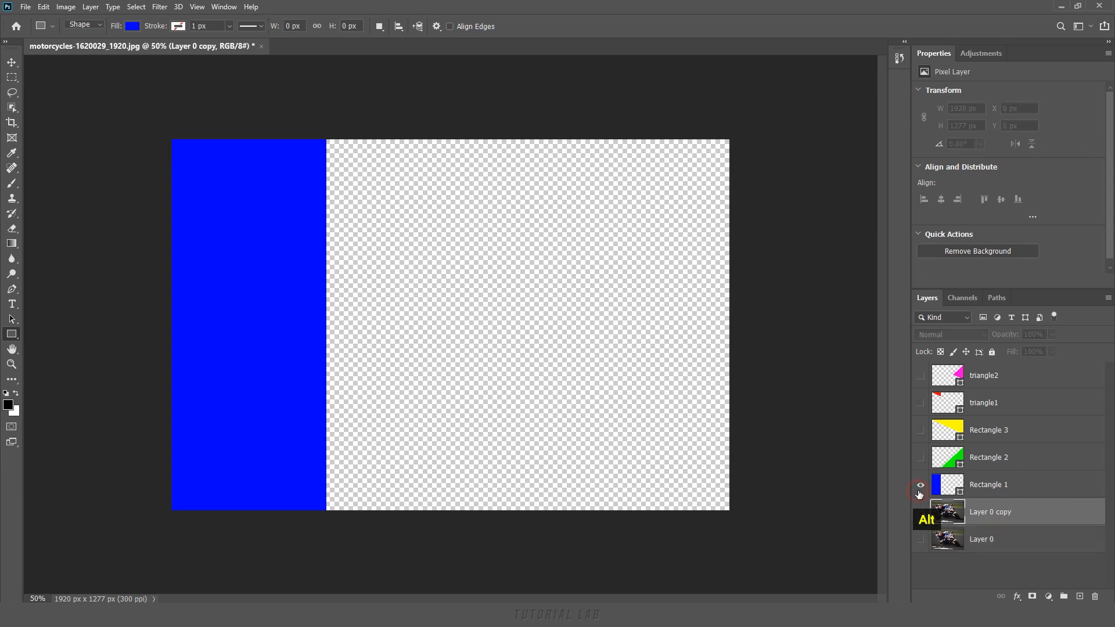
pyautogui.moveTo(1022, 514); pyautogui.dragTo(1025, 477)
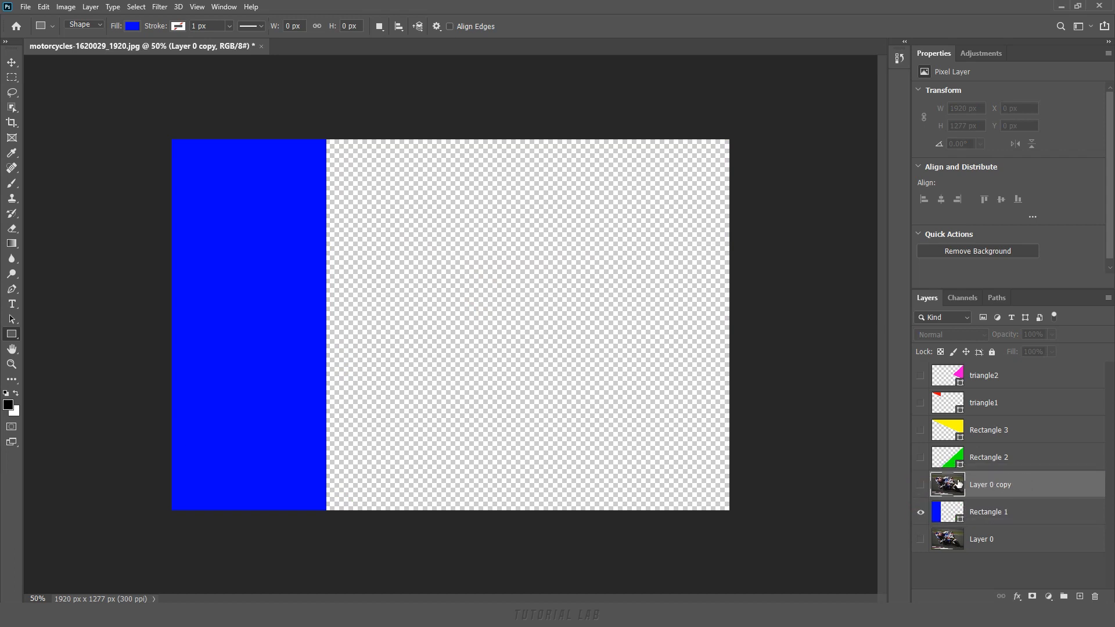
pyautogui.click(919, 487)
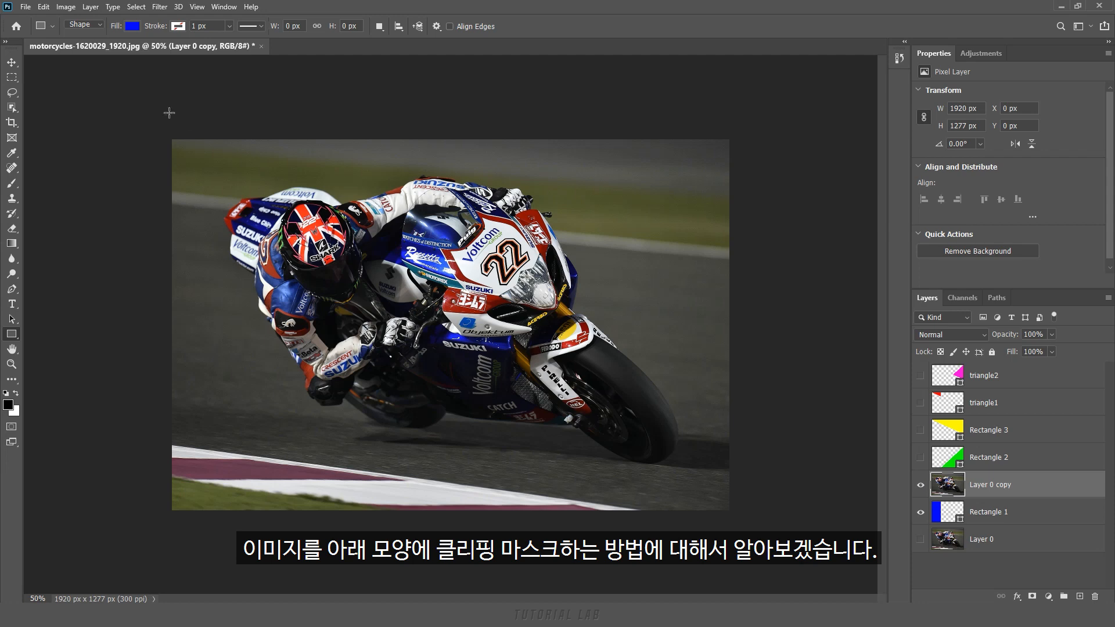
# Create a clipping mask that clips the Layer 0 copy photo to the Rectangle 1 shape.
pyautogui.click(92, 10)
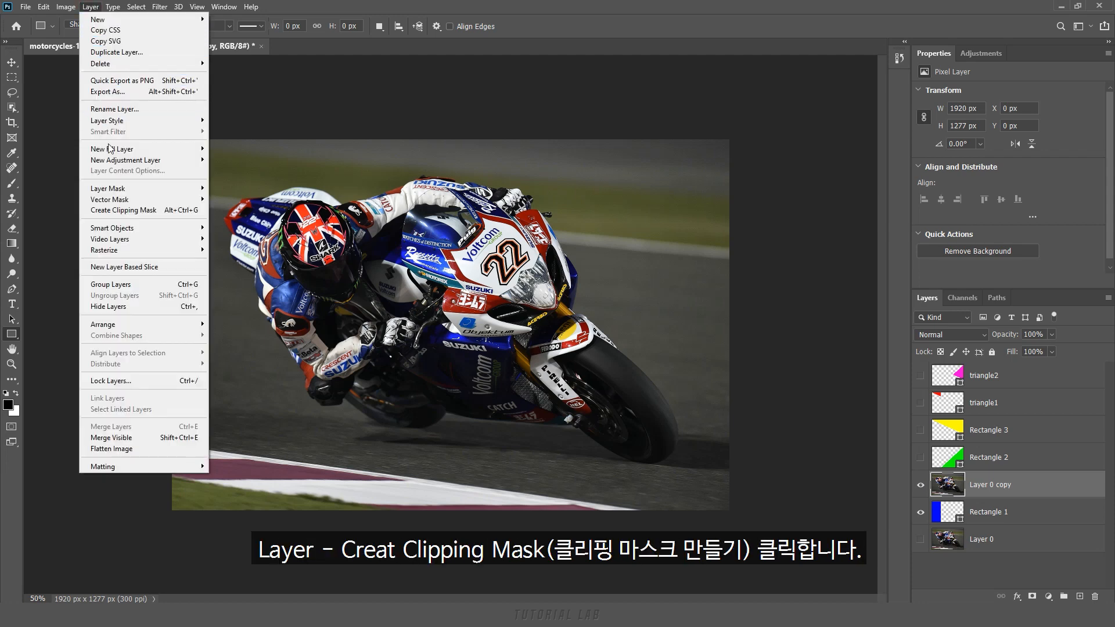
pyautogui.click(122, 211)
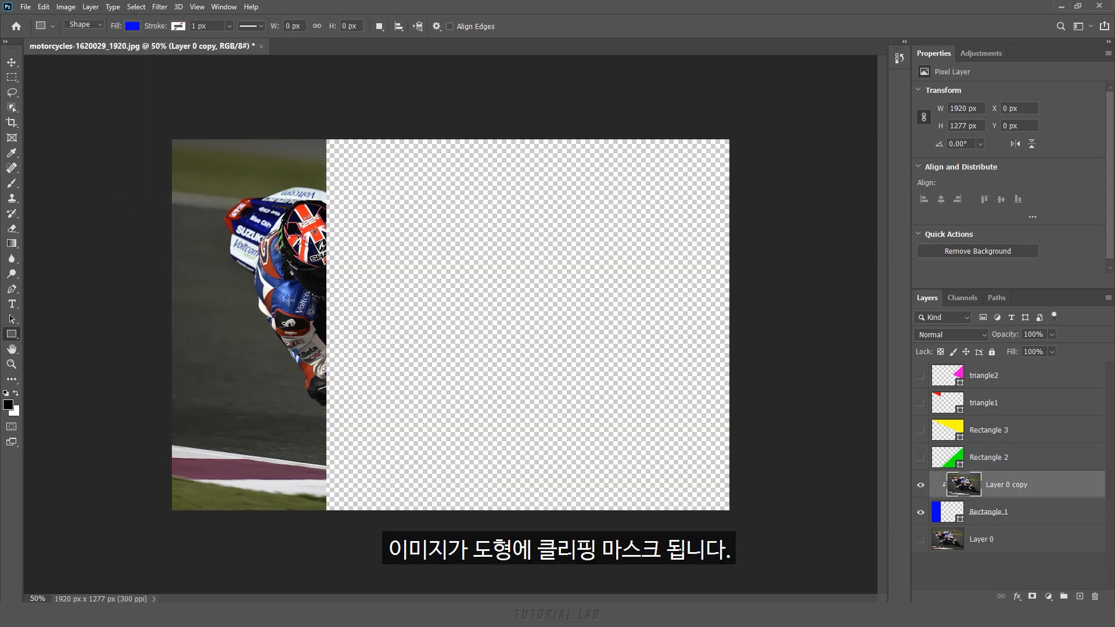
# Repeatedly release and recreate the clipping mask that clips Layer 0 copy to the Rectangle 1 shape.
pyautogui.click(90, 8)
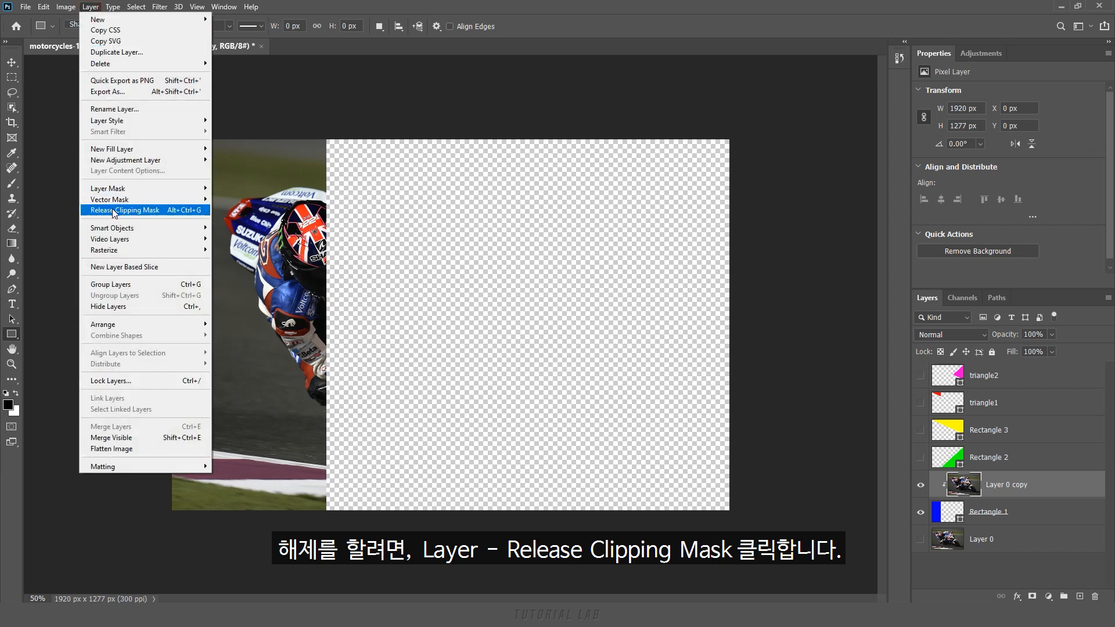
pyautogui.click(126, 210)
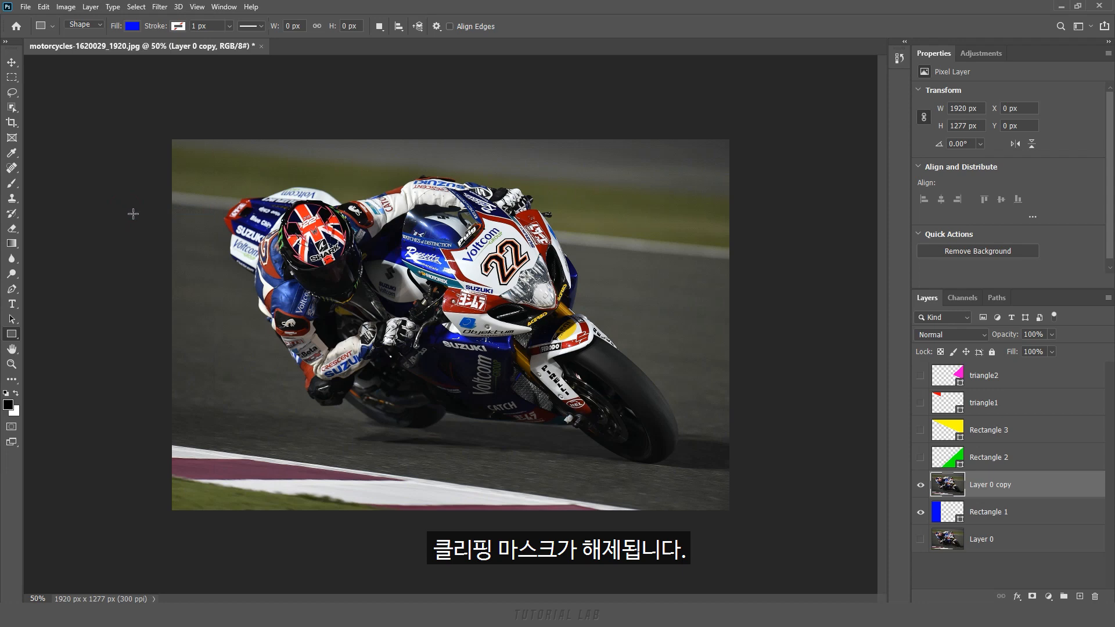
pyautogui.rightClick(1045, 484)
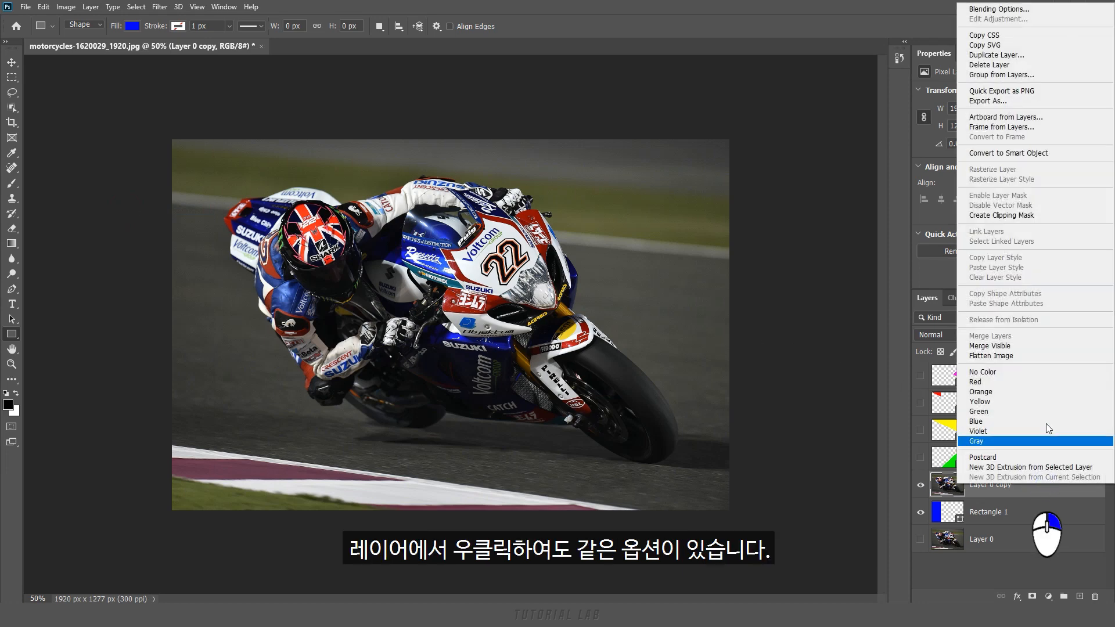
pyautogui.click(1055, 215)
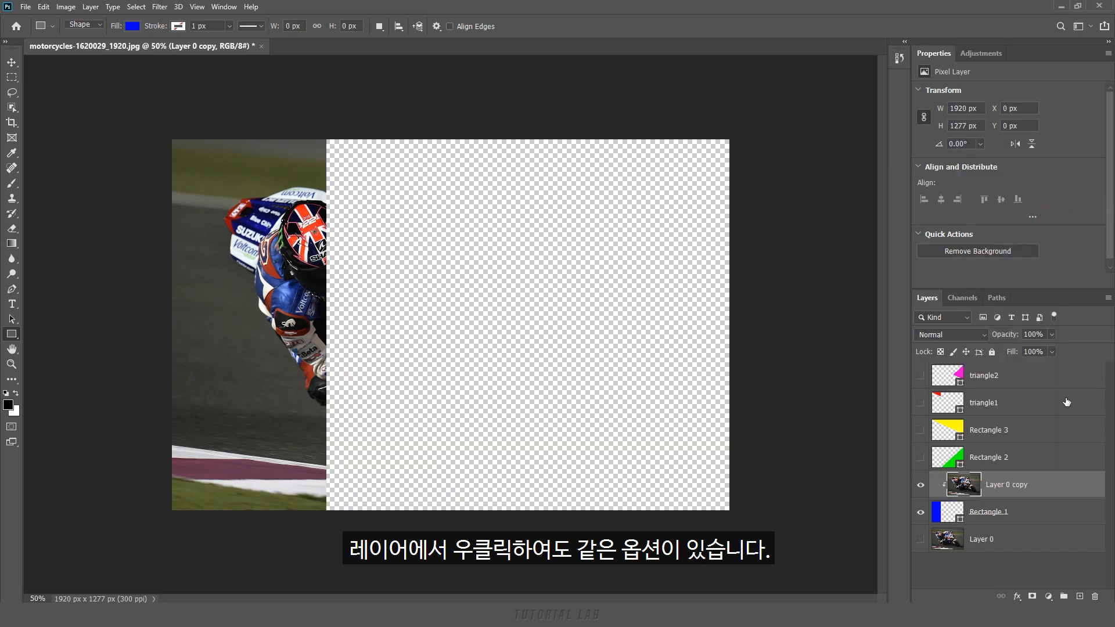
pyautogui.rightClick(1058, 488)
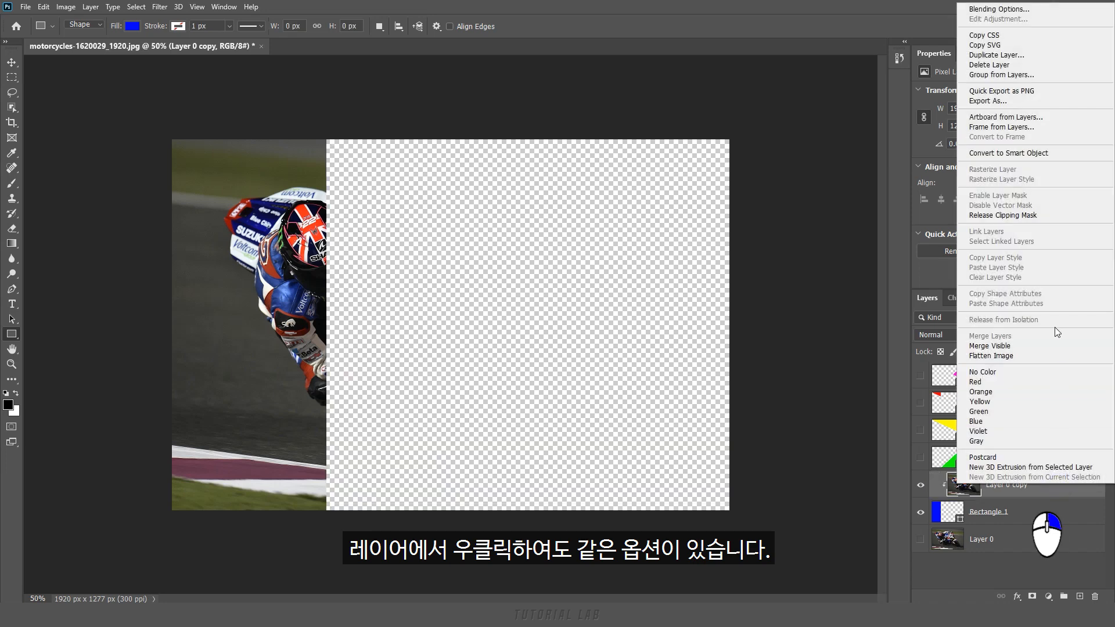
pyautogui.click(1050, 218)
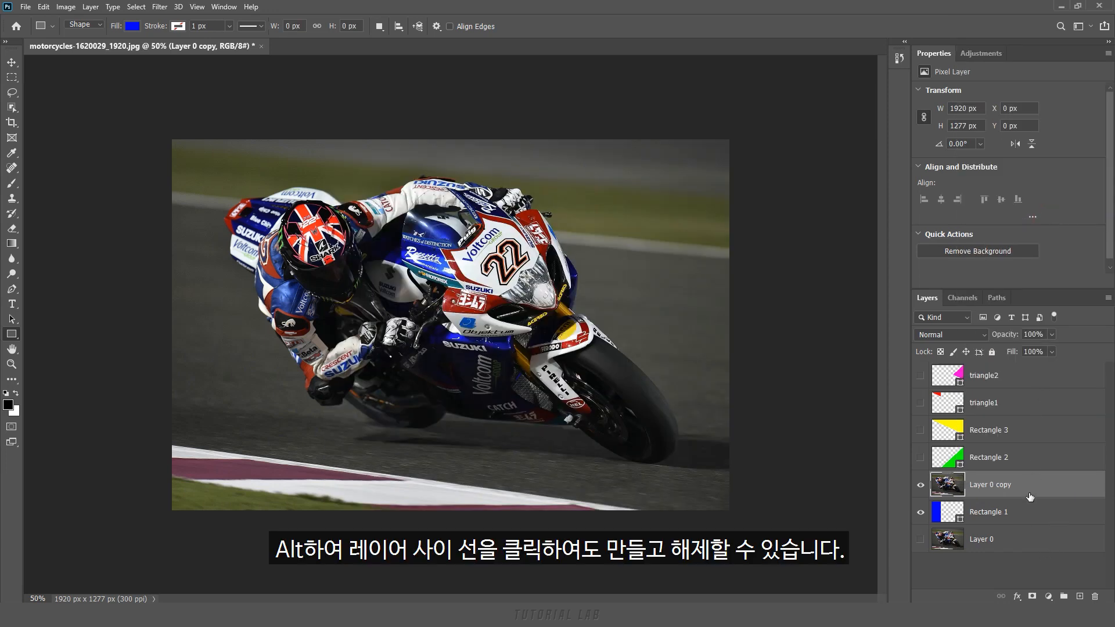
pyautogui.press('alt')
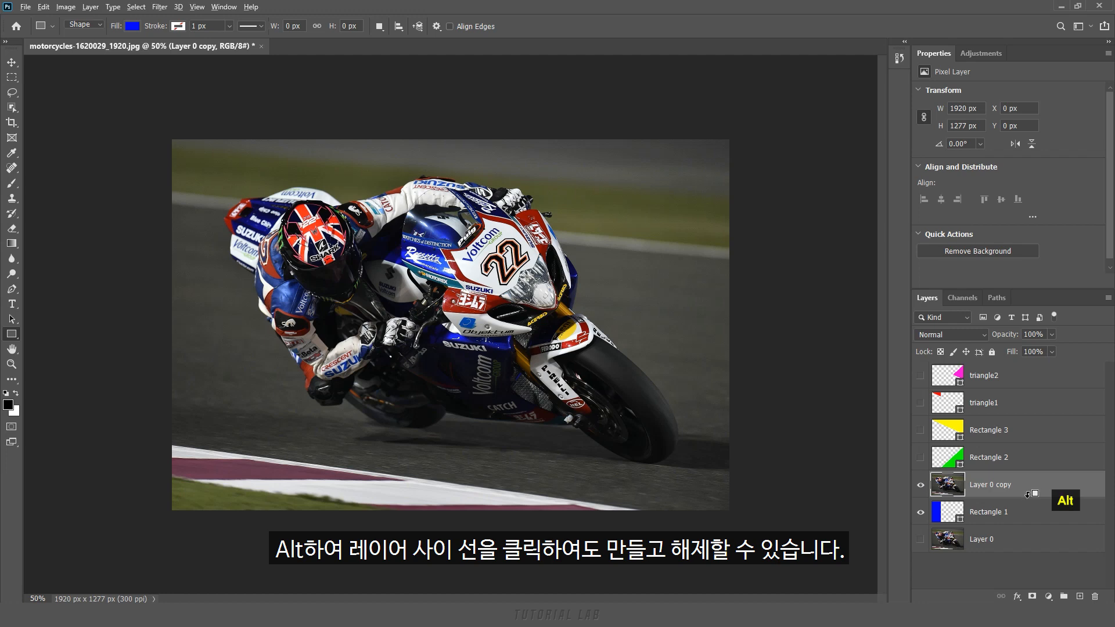
pyautogui.keyDown('alt'); pyautogui.click(1028, 494); pyautogui.keyUp('alt')
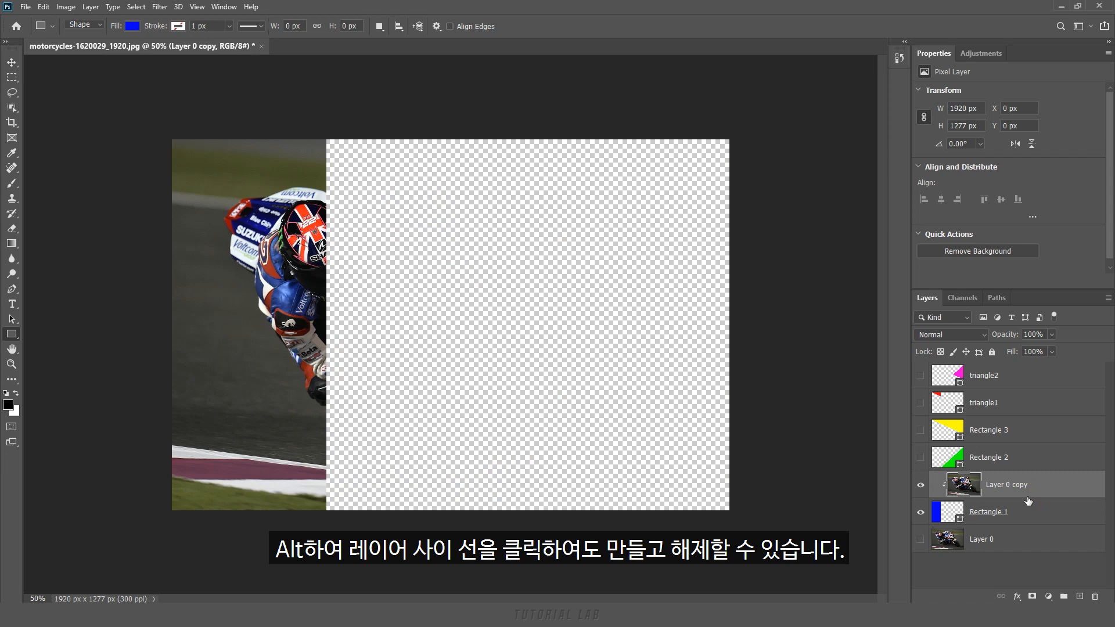
pyautogui.press('alt')
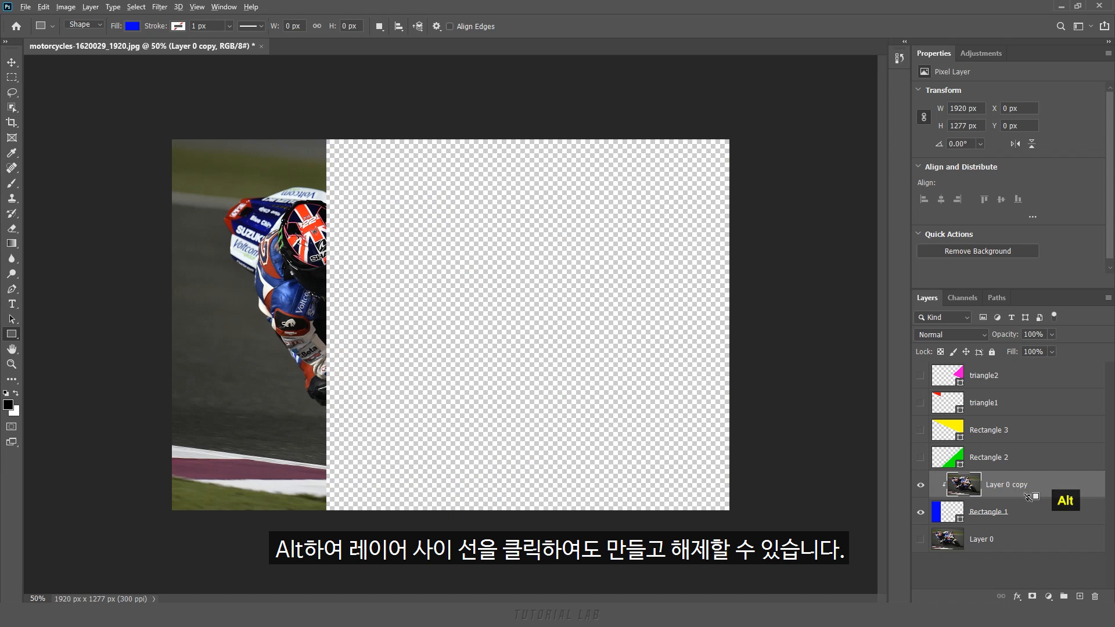
pyautogui.keyDown('alt'); pyautogui.click(1028, 496); pyautogui.keyUp('alt')
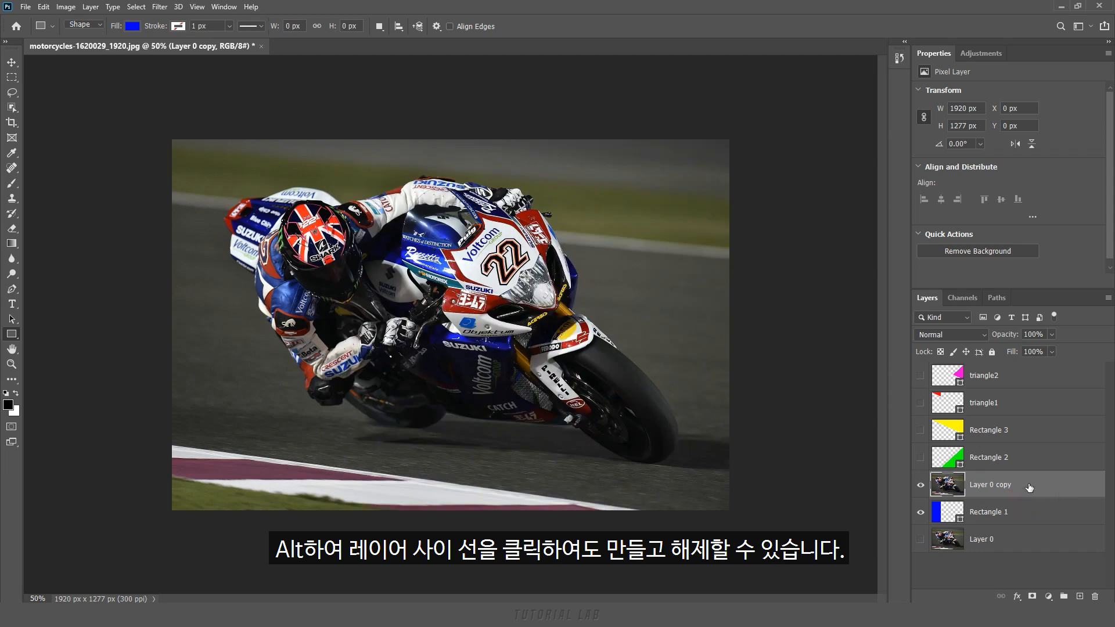
pyautogui.hotkey('ctrl', 'alt', 'g')
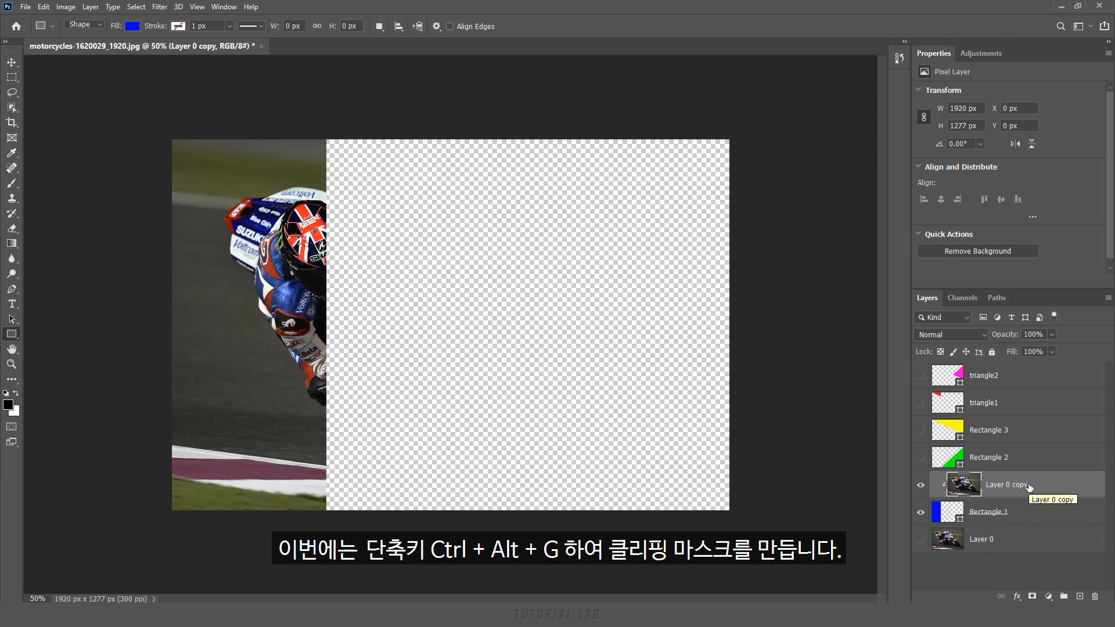
# Show Rectangle 2 and place the motorcycles-1620036_1920 image above it, clipped to the shape at about X 516 px, Y 284 px.
pyautogui.click(926, 458)
pyautogui.click(1026, 459)
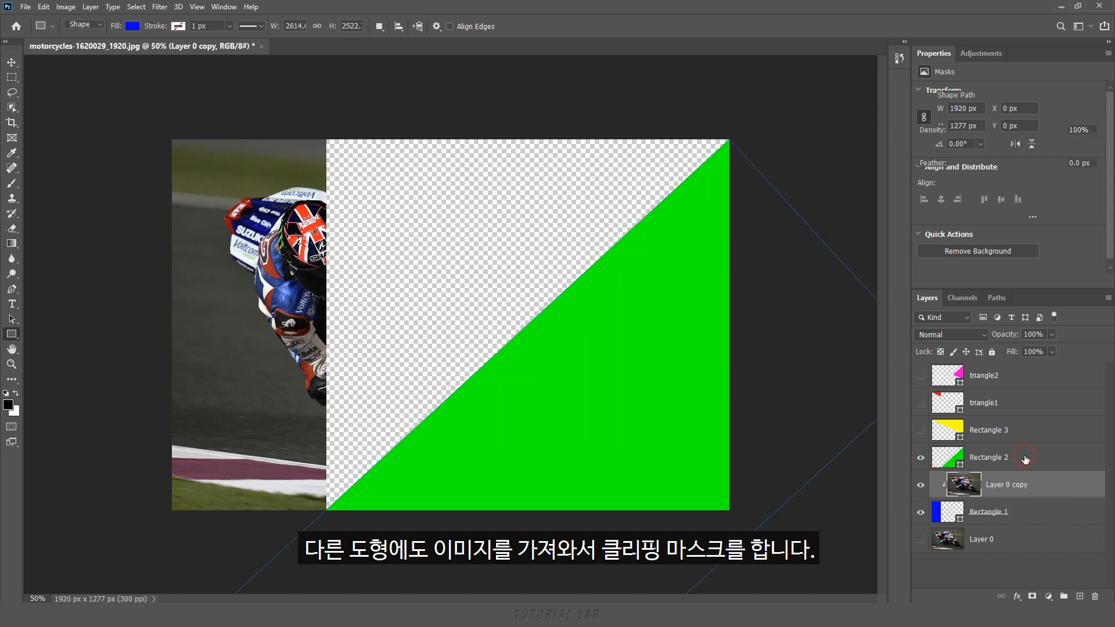
pyautogui.moveTo(185, 614)
pyautogui.click(159, 586)
pyautogui.moveTo(688, 268); pyautogui.dragTo(776, 280)
pyautogui.keyDown('alt'); pyautogui.click(983, 471); pyautogui.keyUp('alt')
pyautogui.press('v')
pyautogui.moveTo(635, 445); pyautogui.dragTo(652, 481)
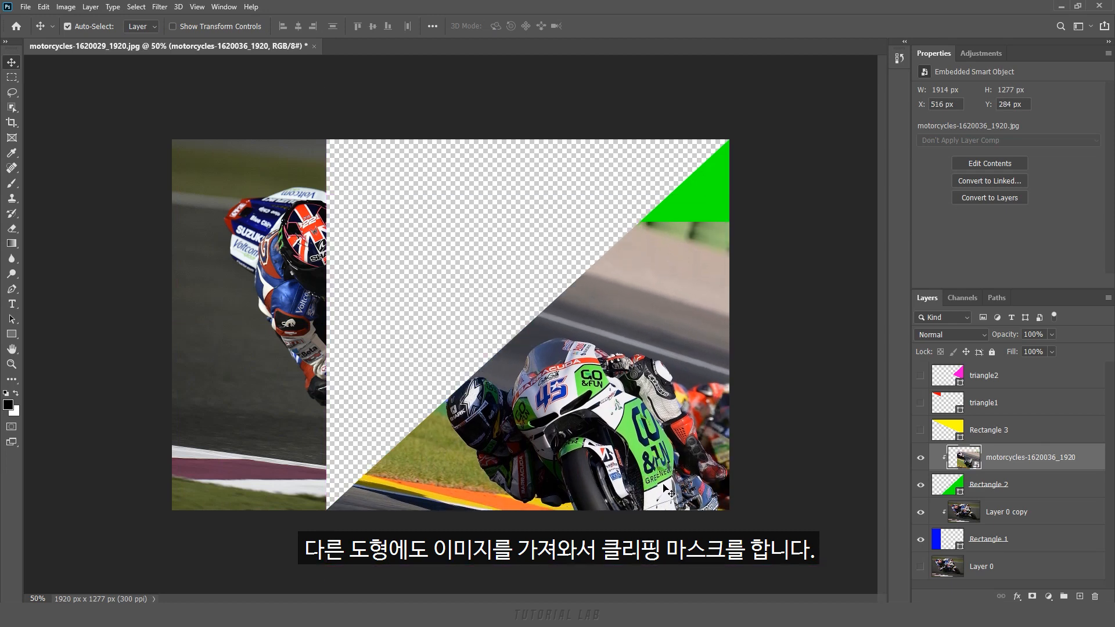
# Show Rectangle 3 and place the motorcycles-1620037_1920 image above it, clipped to the shape at about X 532 px, Y -415 px.
pyautogui.click(920, 430)
pyautogui.click(1017, 436)
pyautogui.click(159, 590)
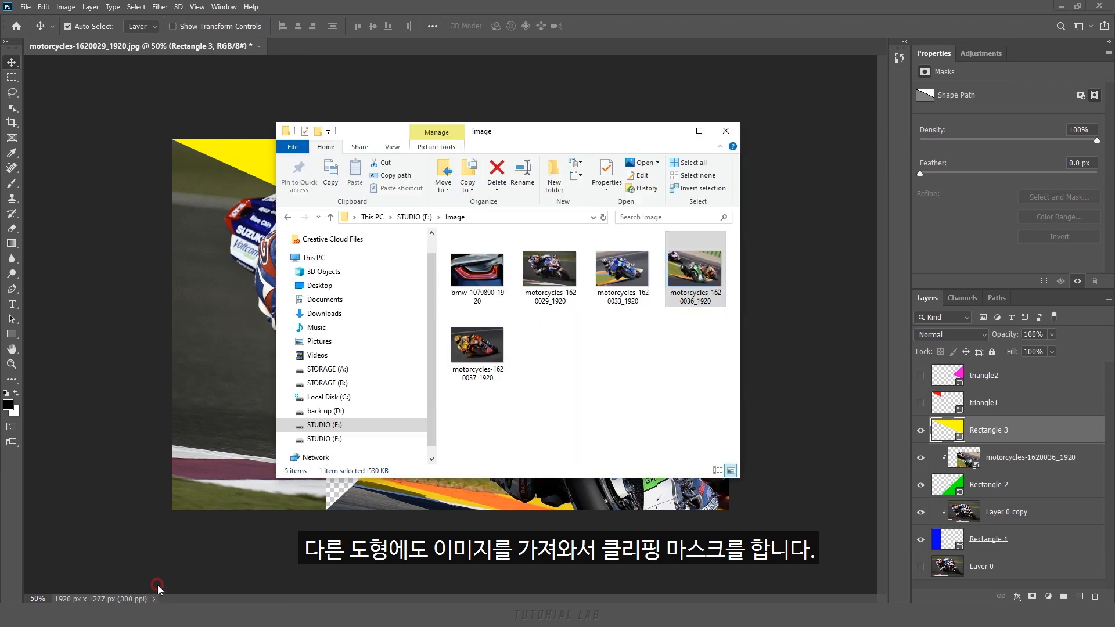
pyautogui.moveTo(476, 346); pyautogui.dragTo(407, 325)
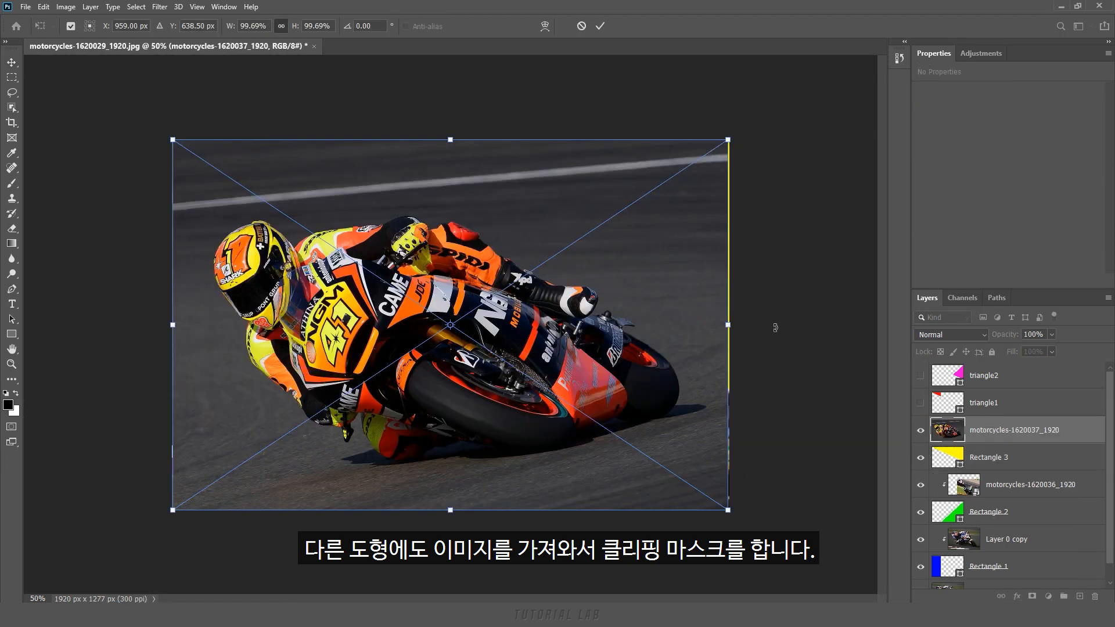
pyautogui.keyDown('alt'); pyautogui.click(1000, 440); pyautogui.keyUp('alt')
pyautogui.moveTo(563, 265); pyautogui.dragTo(658, 224)
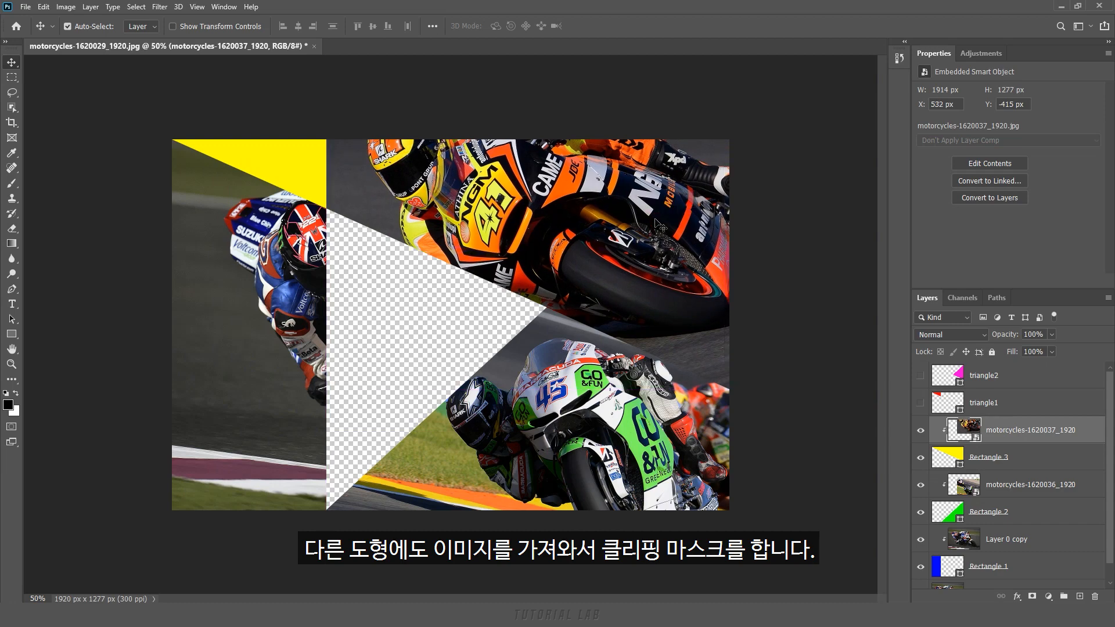
# Show triangle1 and place the motorcycles-1620033_1920 image directly above it, scaled down to about 1116 × 745 px.
pyautogui.click(921, 404)
pyautogui.click(1001, 405)
pyautogui.hotkey('alt', 'Tab')
pyautogui.click(634, 268)
pyautogui.moveTo(633, 268); pyautogui.dragTo(232, 330)
pyautogui.moveTo(730, 510); pyautogui.dragTo(496, 356)
# Clip the motorcycles-1620033_1920 image to triangle1 and move it to about X -42 px, Y -196 px.
pyautogui.moveTo(403, 317); pyautogui.dragTo(367, 257)
pyautogui.keyDown('alt'); pyautogui.click(978, 416); pyautogui.keyUp('alt')
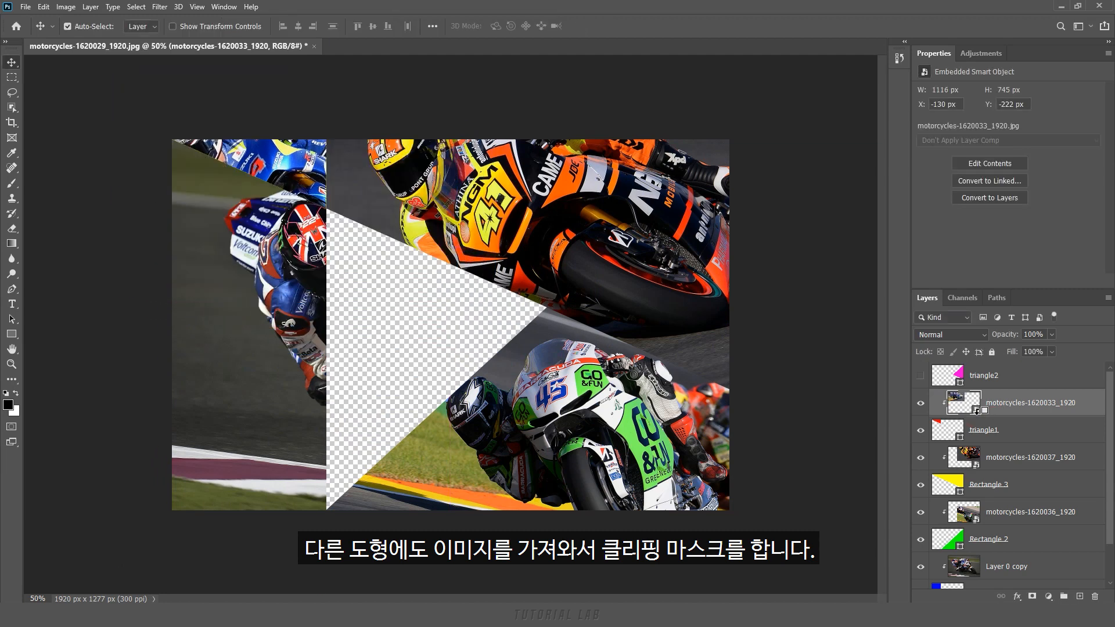
pyautogui.moveTo(263, 171); pyautogui.dragTo(289, 178)
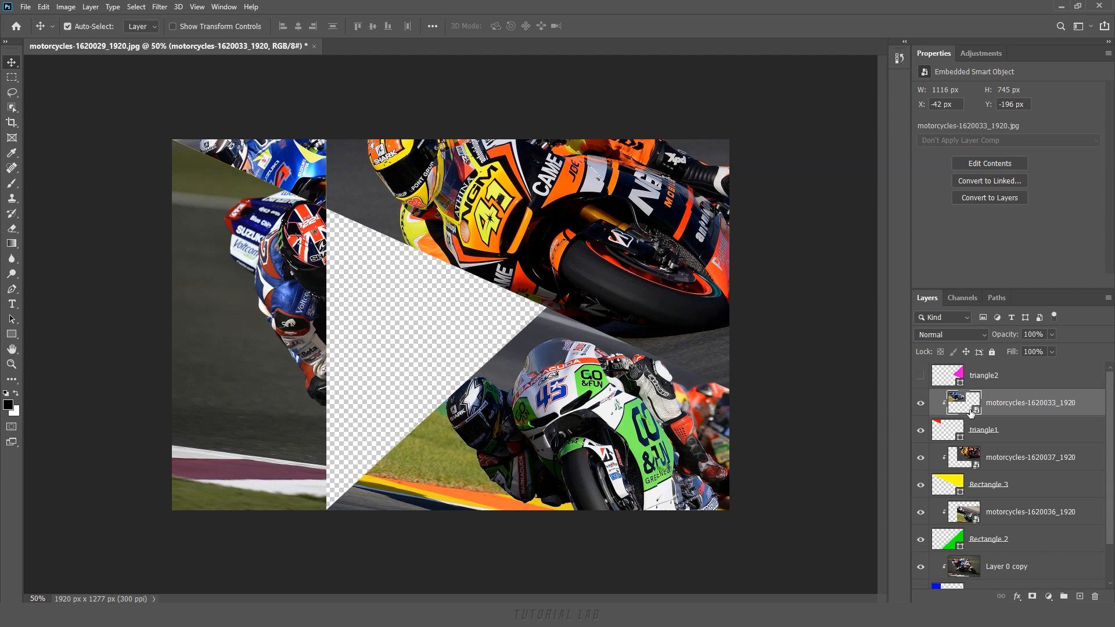
# Show triangle2 and duplicate the motorcycles-1620037_1920 layer directly above it, clipping the copy to that shape.
pyautogui.click(921, 376)
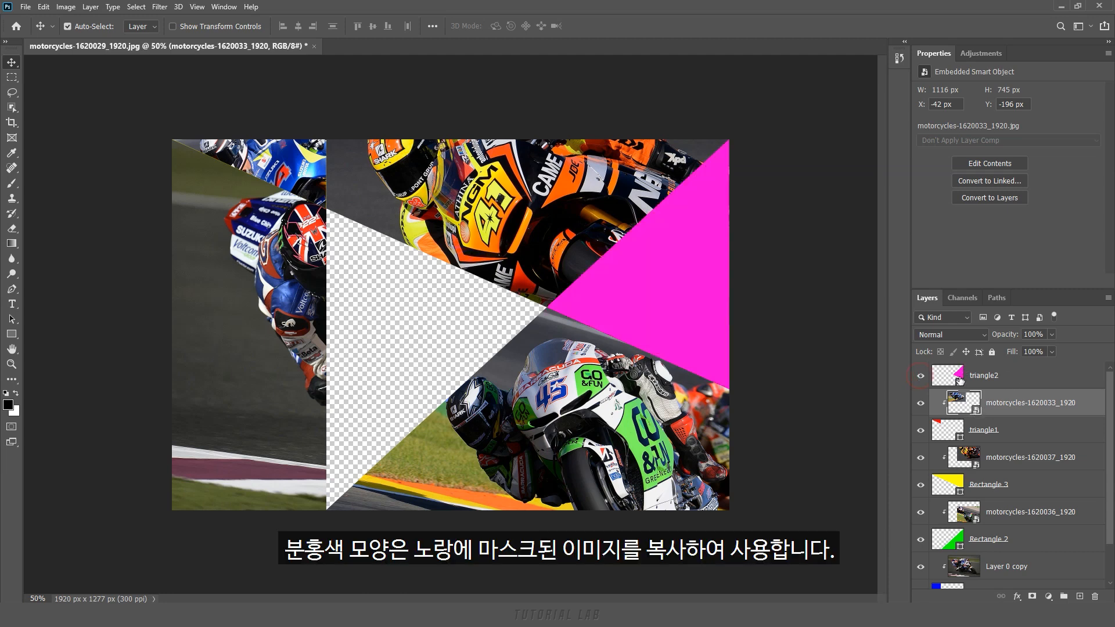
pyautogui.click(1021, 379)
pyautogui.click(1031, 459)
pyautogui.hotkey('ctrl', 'j')
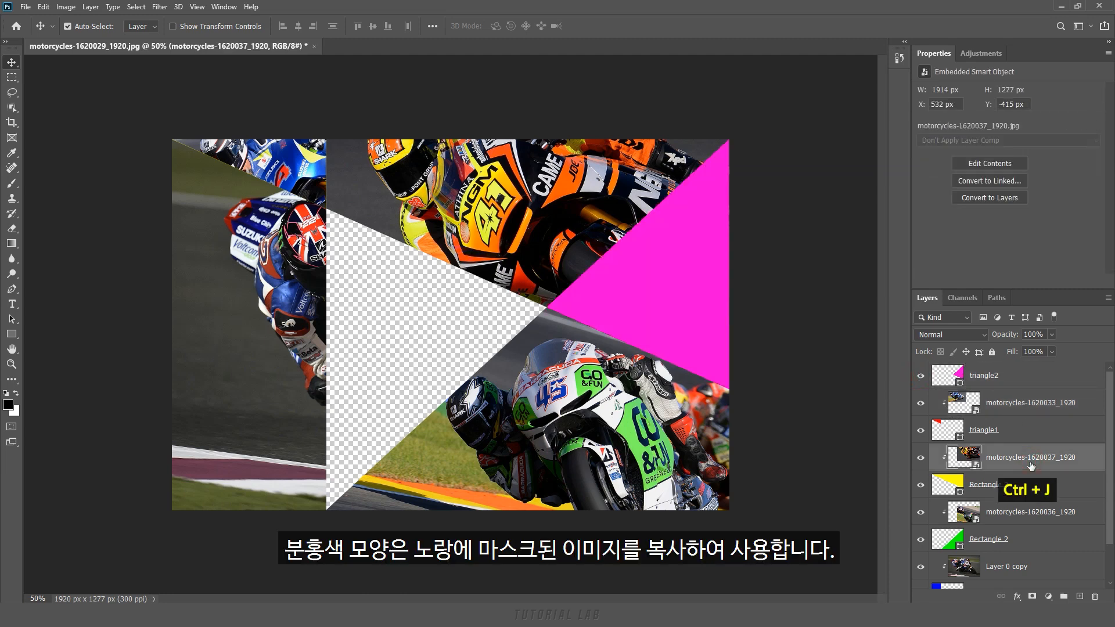
pyautogui.moveTo(1031, 467); pyautogui.dragTo(1032, 372)
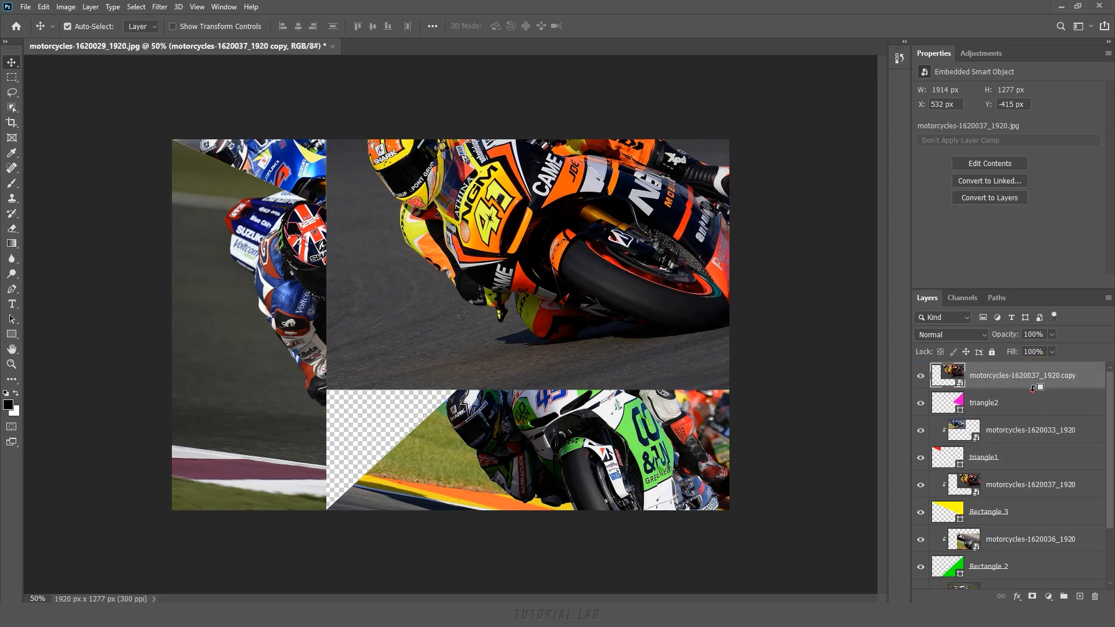
pyautogui.keyDown('alt'); pyautogui.click(1039, 389); pyautogui.keyUp('alt')
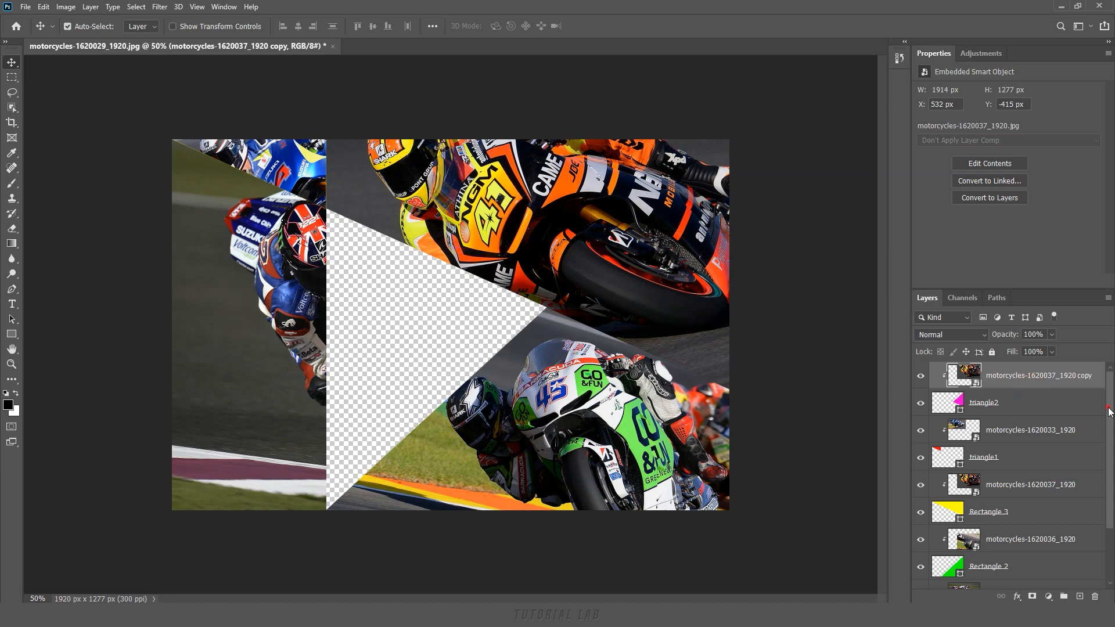
# Show Layer 0 and move it together with Layer 0 copy to about X -404 px, Y 90 px.
pyautogui.moveTo(1109, 413); pyautogui.dragTo(1108, 481)
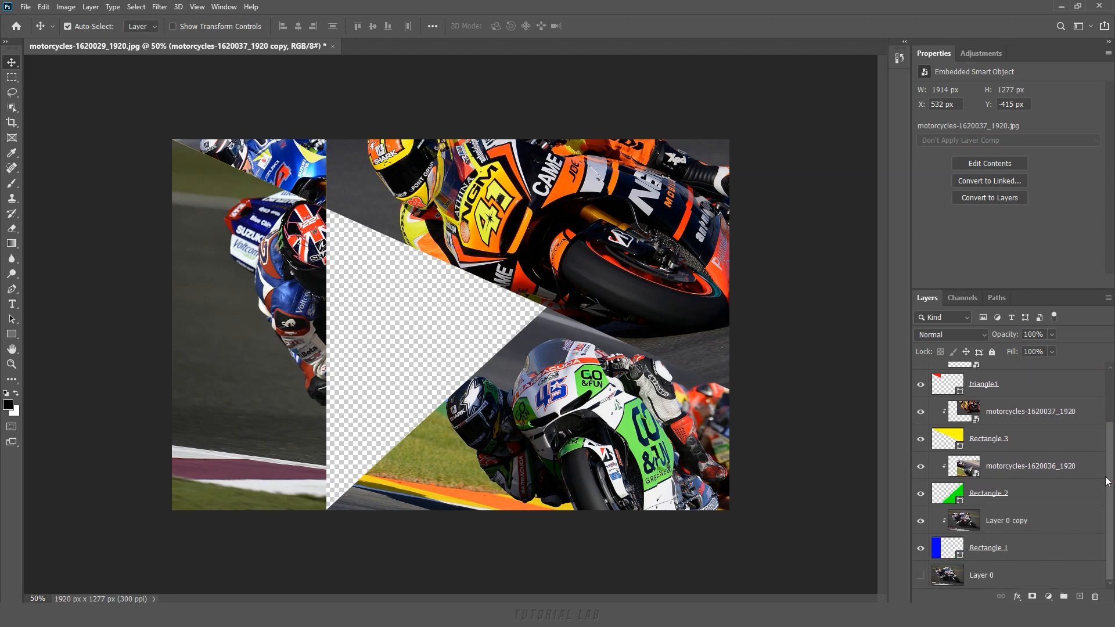
pyautogui.click(921, 580)
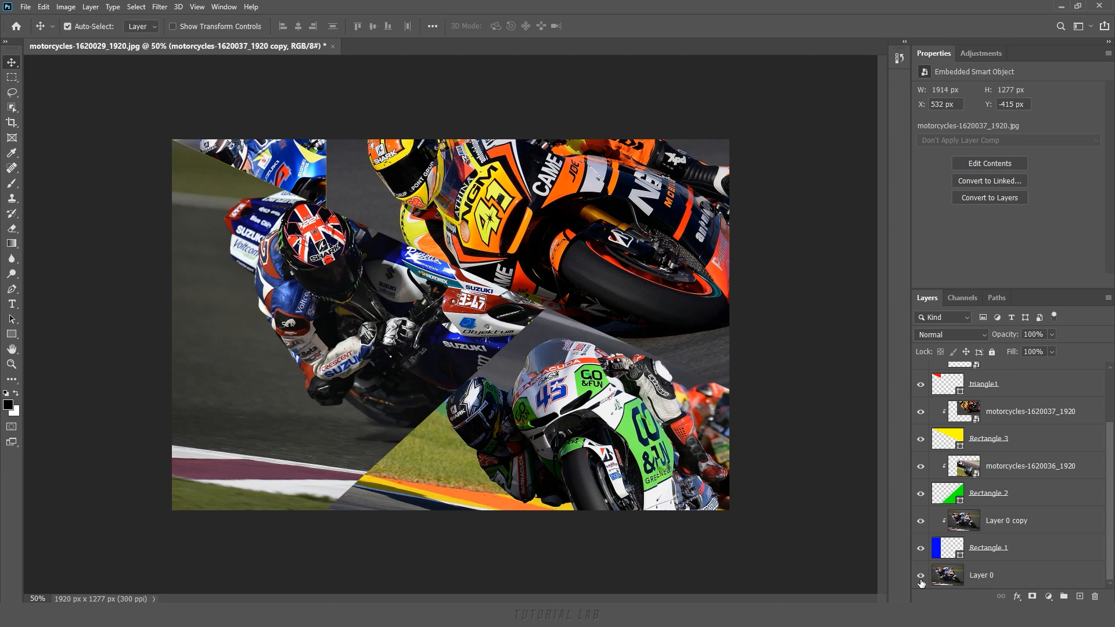
pyautogui.click(1024, 576)
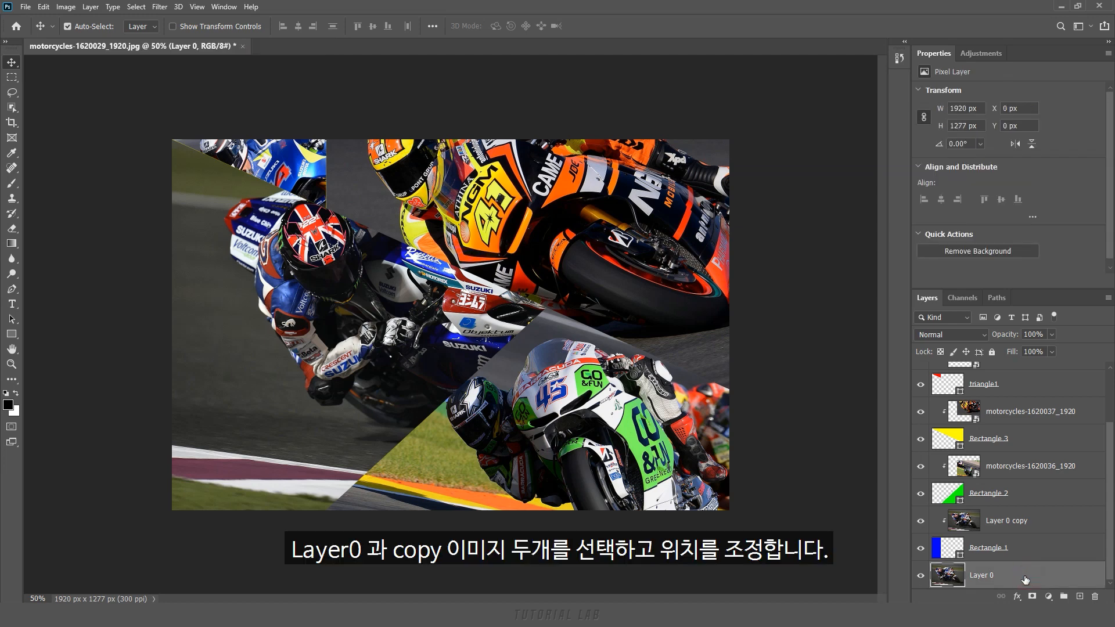
pyautogui.keyDown('ctrl'); pyautogui.click(1042, 528); pyautogui.keyUp('ctrl')
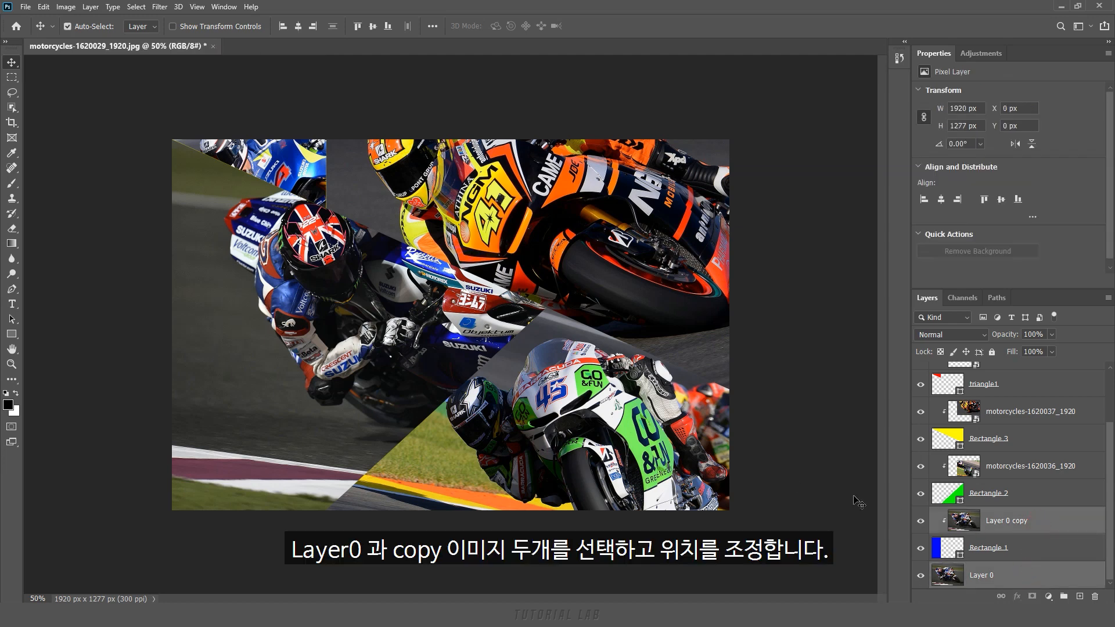
pyautogui.moveTo(437, 337); pyautogui.dragTo(319, 363)
# Transform Layer 0 and Layer 0 copy together: scale to about 108%, rotate about 23.2°, and centre near X 516 px, Y 865 px.
pyautogui.hotkey('ctrl', 't')
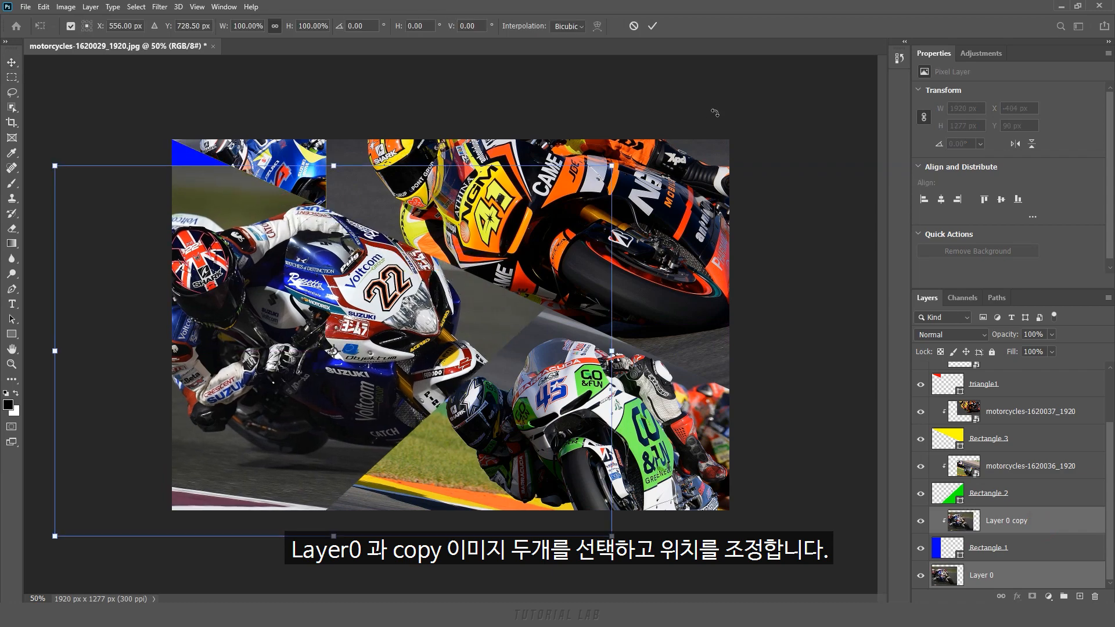
pyautogui.moveTo(716, 108); pyautogui.dragTo(747, 284)
pyautogui.moveTo(662, 290); pyautogui.dragTo(715, 279)
pyautogui.moveTo(586, 326); pyautogui.dragTo(547, 372)
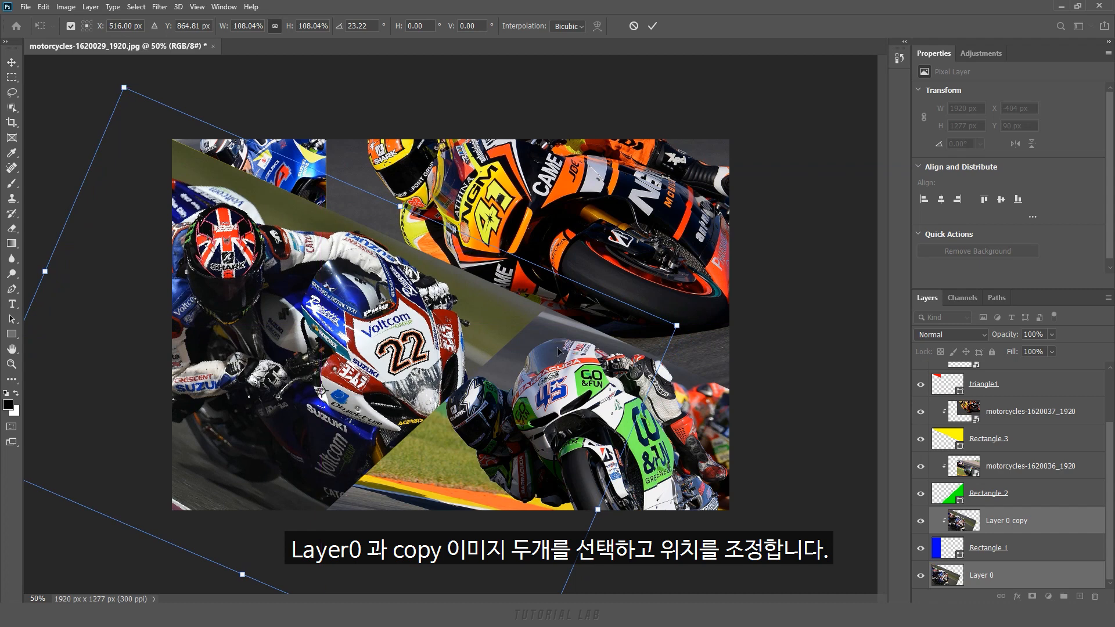
pyautogui.click(653, 26)
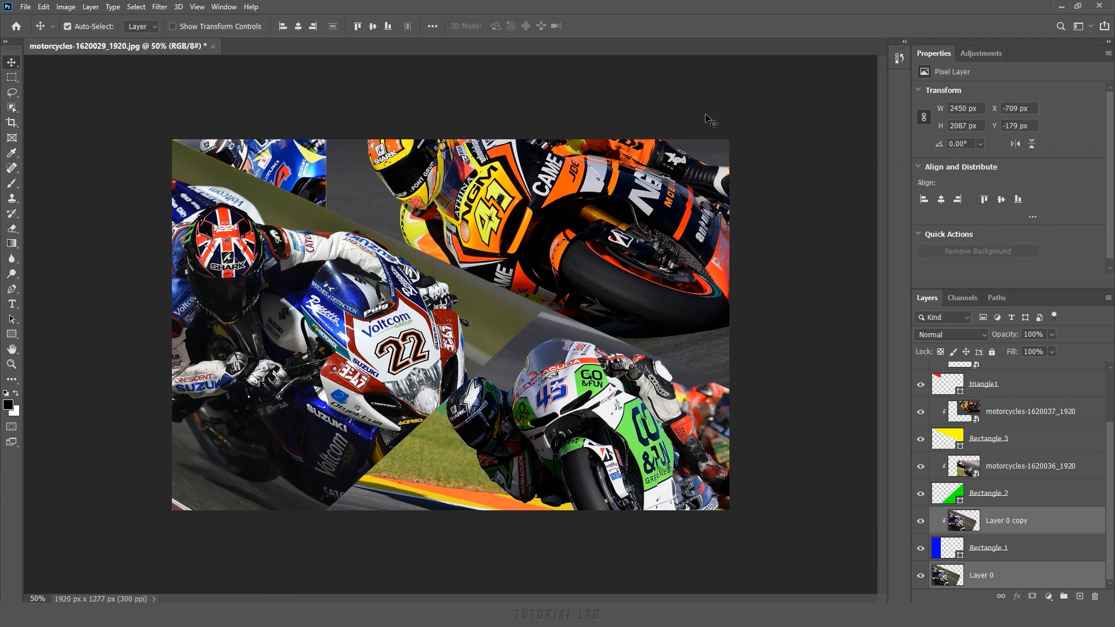
# Add a Stroke layer style to Rectangle 1 with size 10 px, position Center and colour f2f2f2.
pyautogui.click(1030, 555)
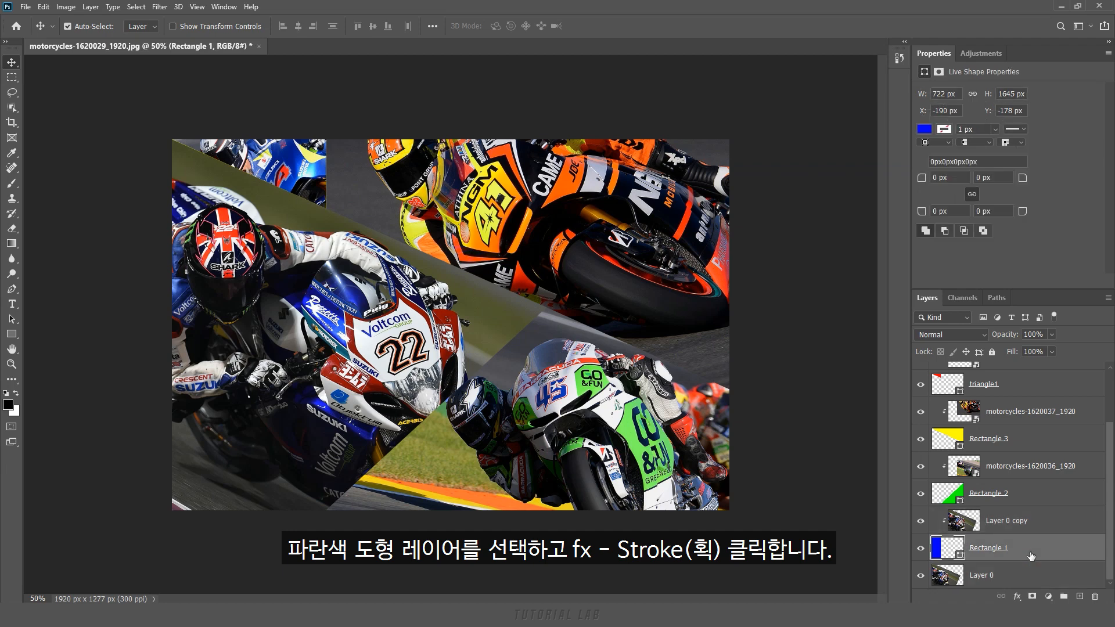
pyautogui.click(1017, 597)
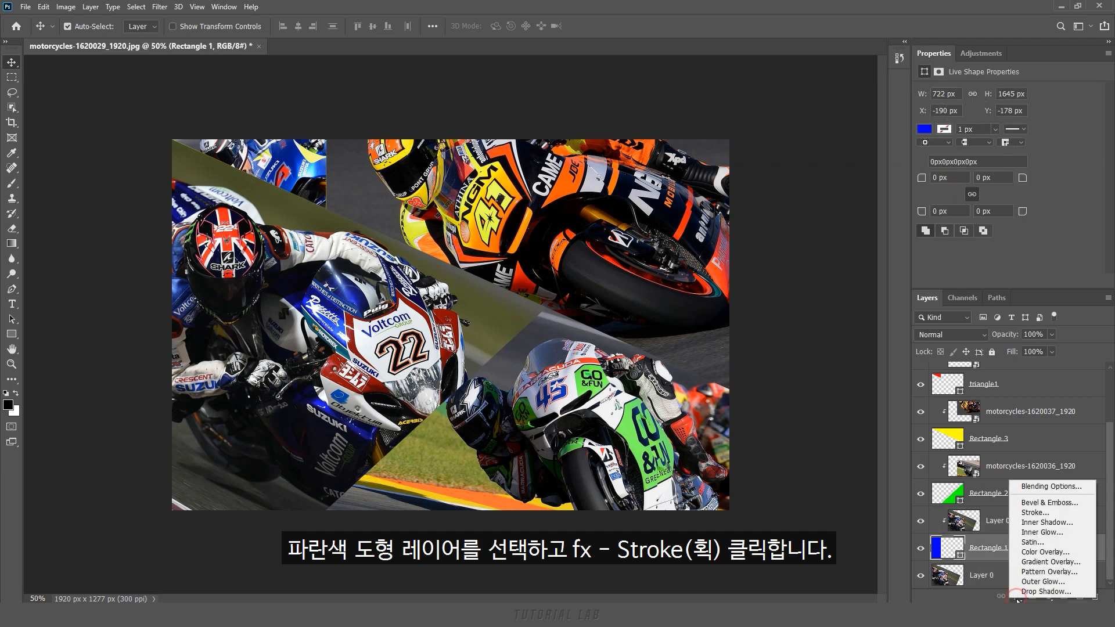
pyautogui.click(1041, 513)
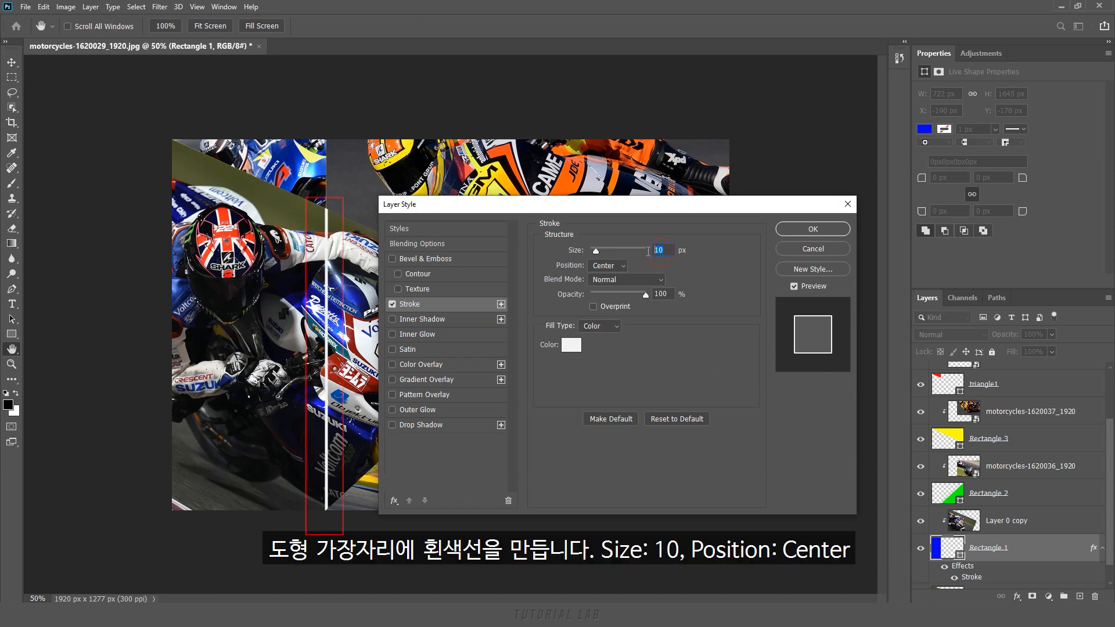
pyautogui.click(612, 267)
pyautogui.click(611, 267)
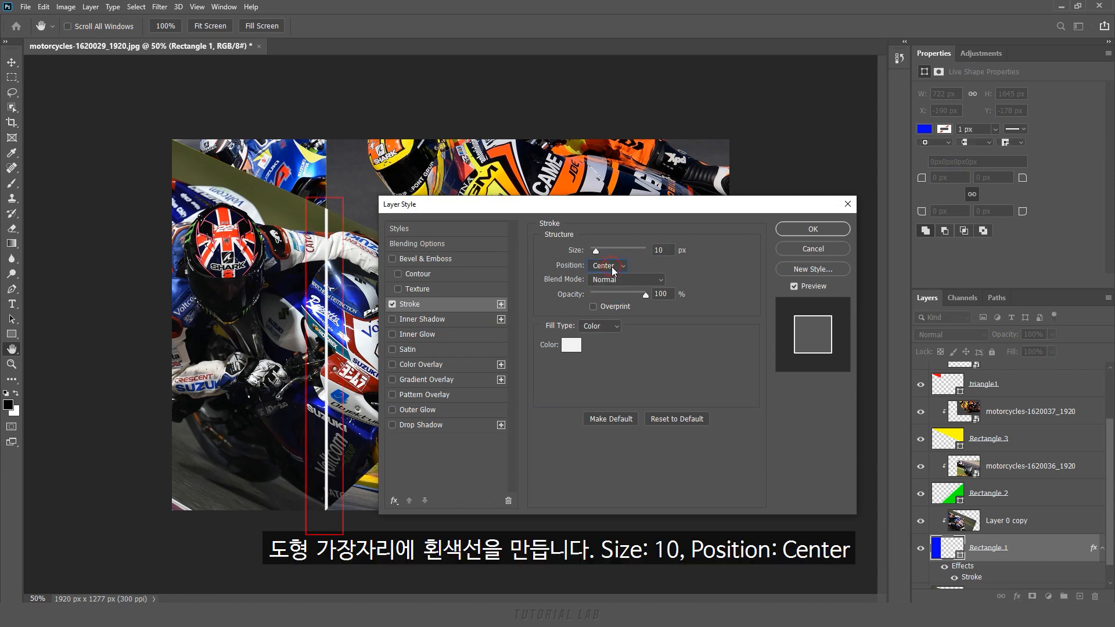
pyautogui.click(572, 346)
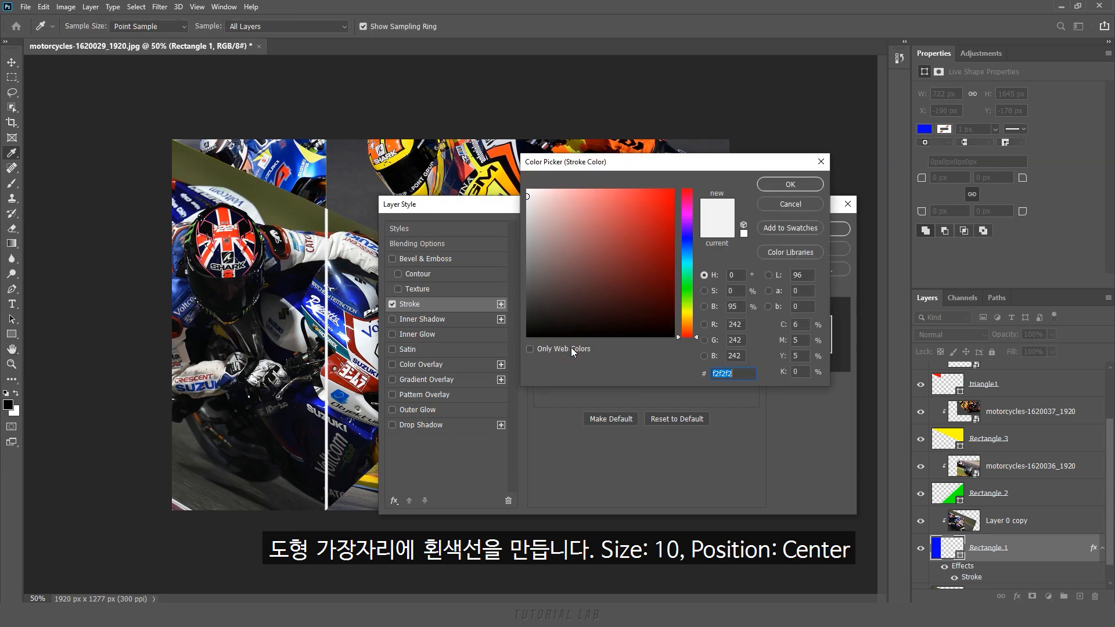
pyautogui.click(721, 304)
pyautogui.click(791, 185)
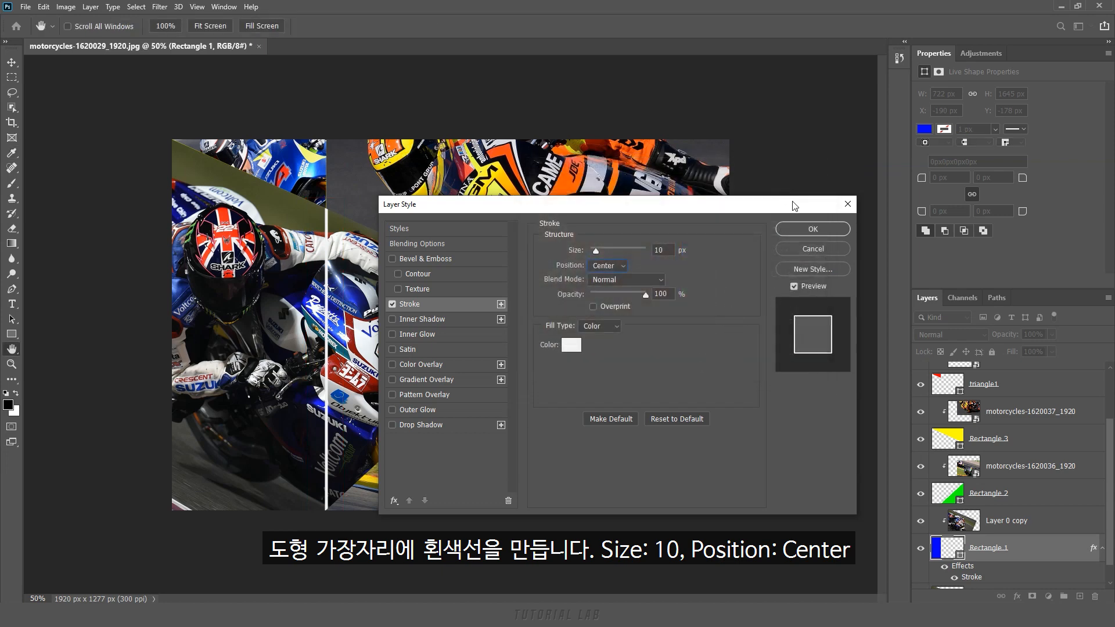
pyautogui.click(814, 232)
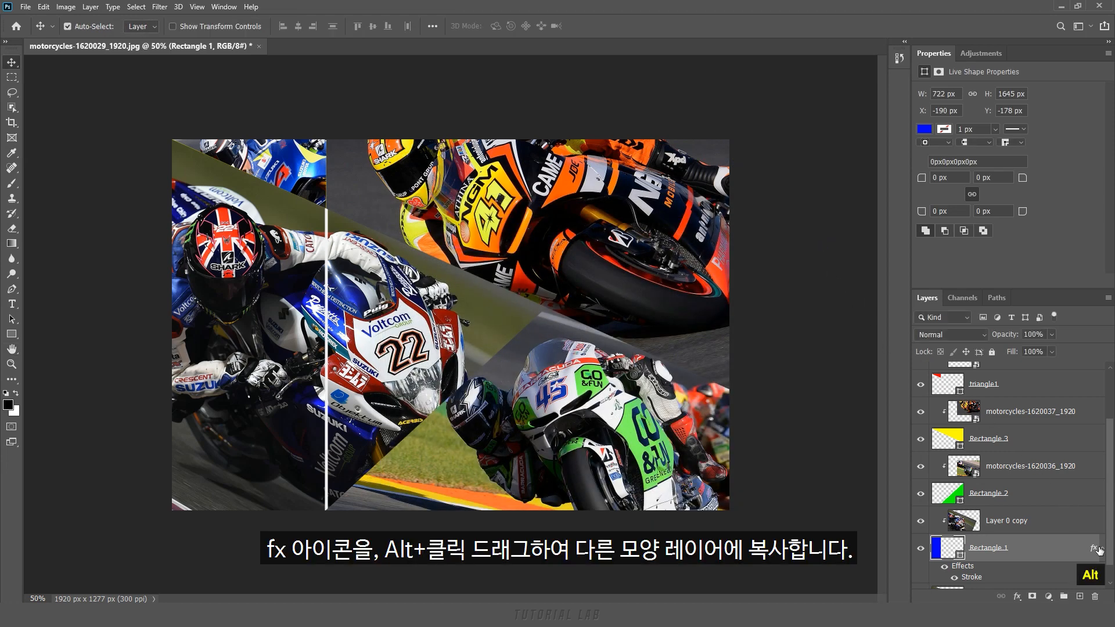
# Copy the stroke style from Rectangle 1 to Rectangle 2, Rectangle 3, triangle1 and triangle2.
pyautogui.moveTo(1095, 551); pyautogui.dragTo(1085, 500)
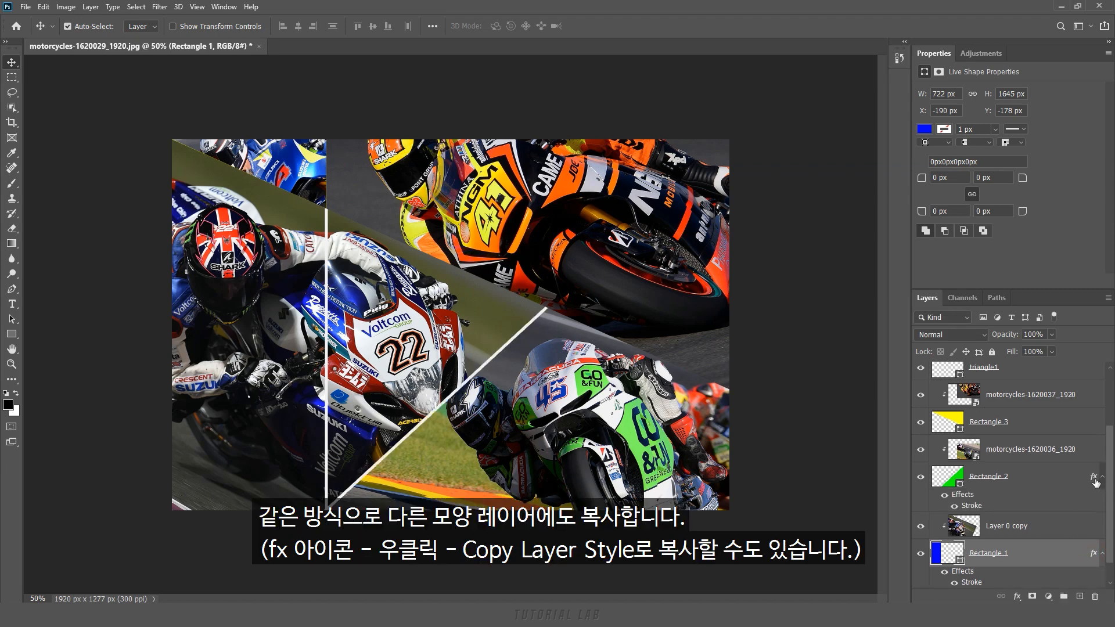
pyautogui.moveTo(1094, 476)
pyautogui.mouseDown()
pyautogui.moveTo(1084, 423)
pyautogui.moveTo(1112, 397)
pyautogui.mouseUp()
pyautogui.moveTo(1093, 512); pyautogui.dragTo(1088, 410)
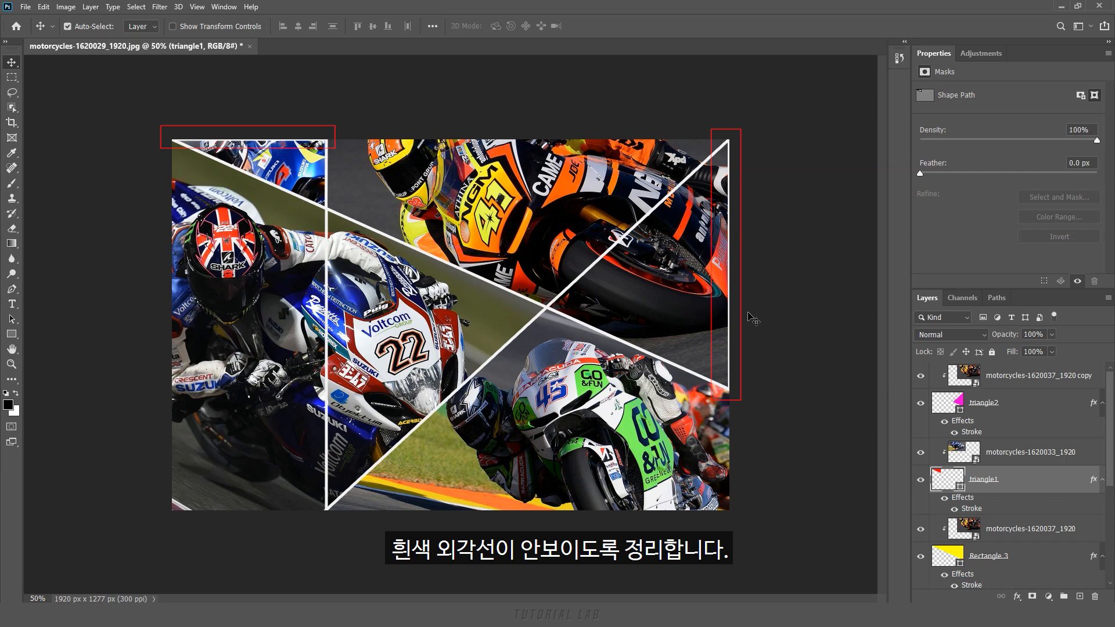
# Curve triangle1's upper edge outward beyond the canvas with the Direct Selection tool to hide its outer stroke.
pyautogui.click(920, 486)
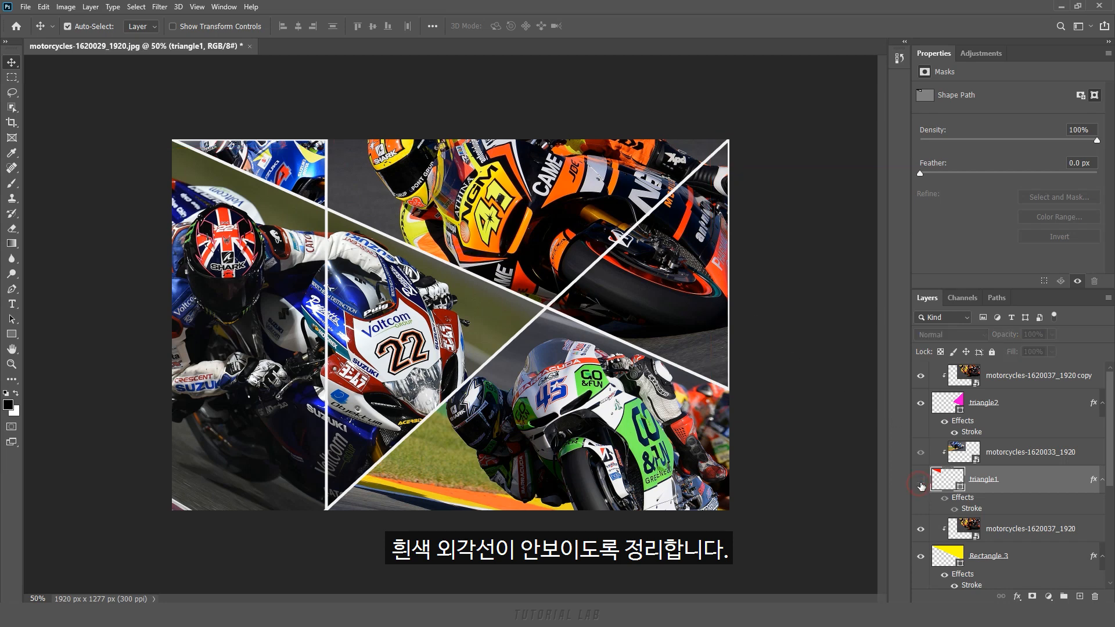
pyautogui.click(921, 486)
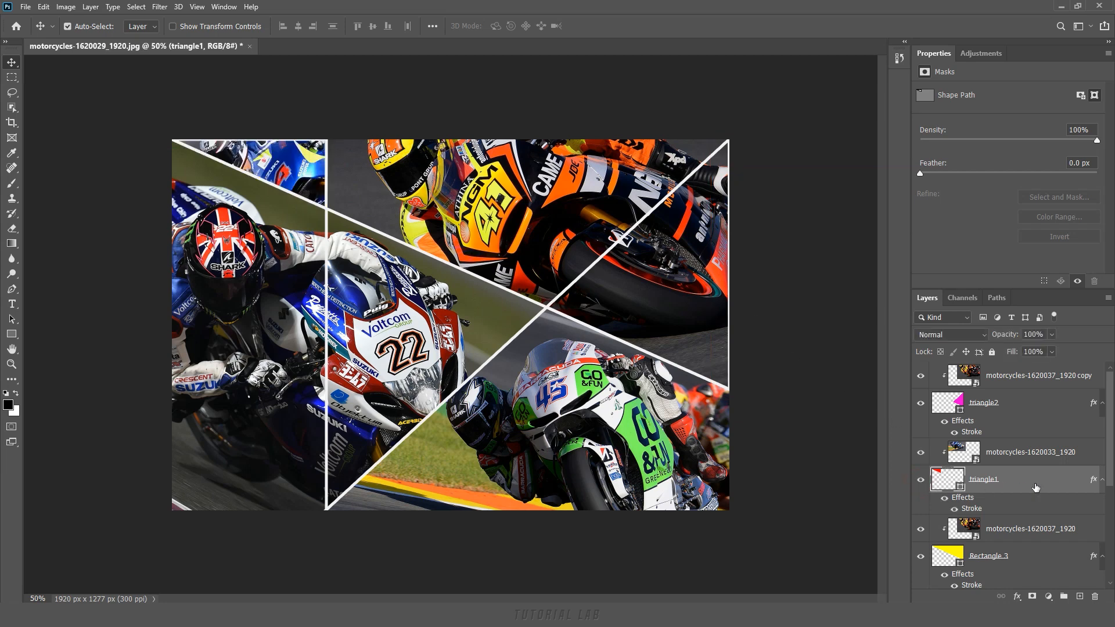
pyautogui.click(12, 304)
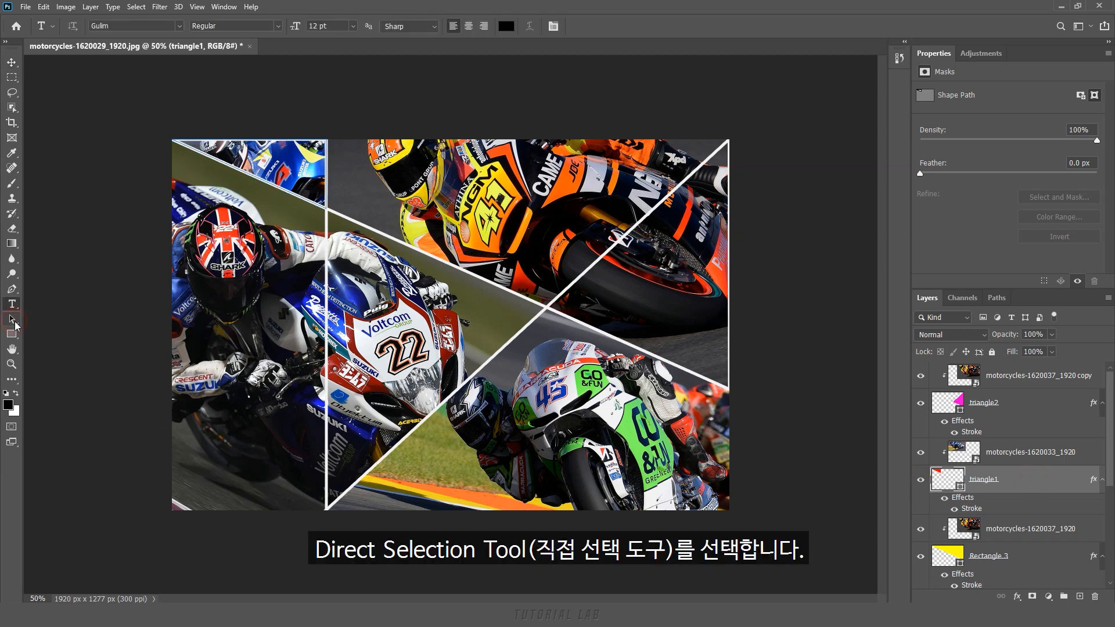
pyautogui.moveTo(15, 326); pyautogui.dragTo(36, 330)
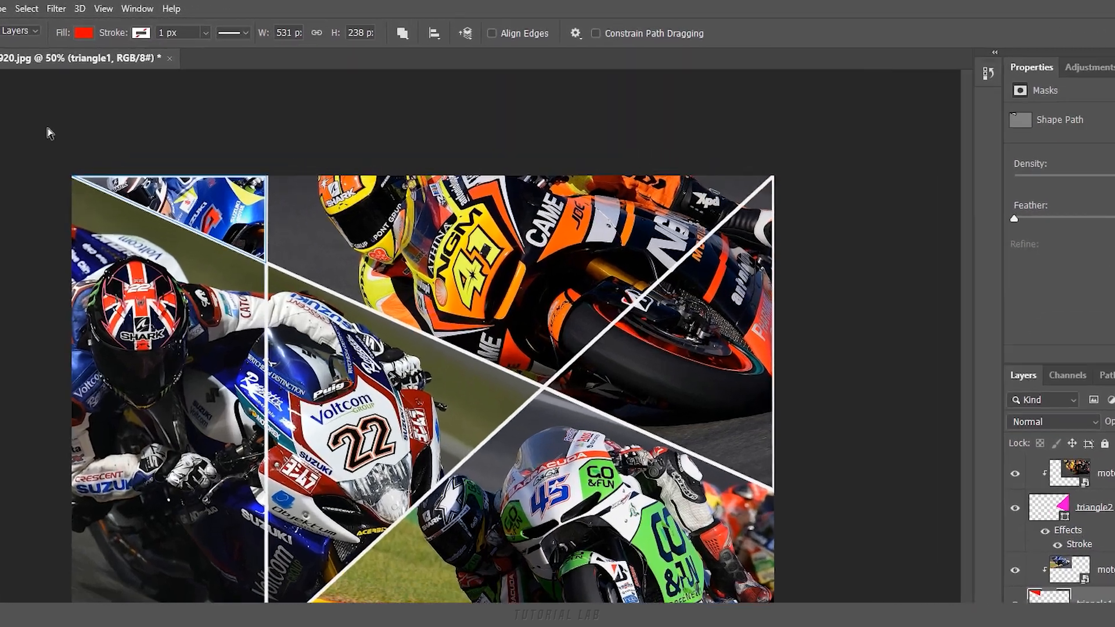
pyautogui.moveTo(152, 102); pyautogui.dragTo(194, 150)
pyautogui.moveTo(86, 200)
pyautogui.mouseDown()
pyautogui.moveTo(123, 181)
pyautogui.moveTo(79, 119)
pyautogui.mouseUp()
pyautogui.moveTo(235, 148)
pyautogui.mouseDown()
pyautogui.moveTo(264, 189)
pyautogui.moveTo(282, 192)
pyautogui.mouseUp()
pyautogui.moveTo(190, 183)
pyautogui.mouseDown()
pyautogui.moveTo(277, 117)
pyautogui.moveTo(266, 115)
pyautogui.mouseUp()
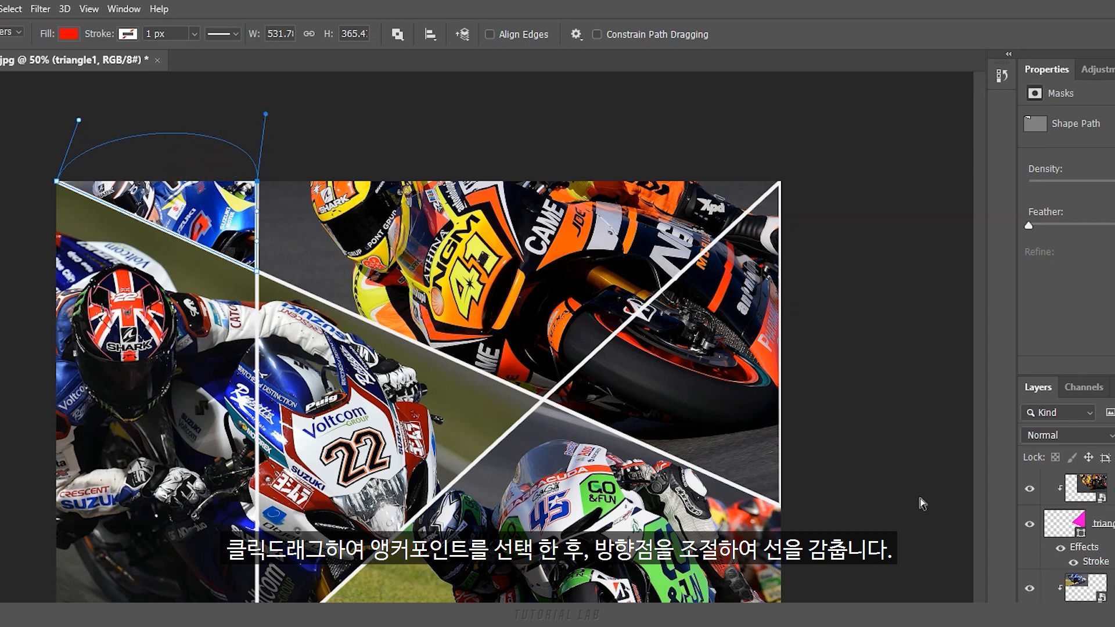
# Curve triangle2's outer vertical edge beyond the canvas by pulling out the direction handles of its two corner anchor points.
pyautogui.click(1101, 526)
pyautogui.moveTo(755, 142); pyautogui.dragTo(830, 232)
pyautogui.moveTo(781, 290); pyautogui.dragTo(873, 254)
pyautogui.moveTo(781, 401); pyautogui.dragTo(889, 441)
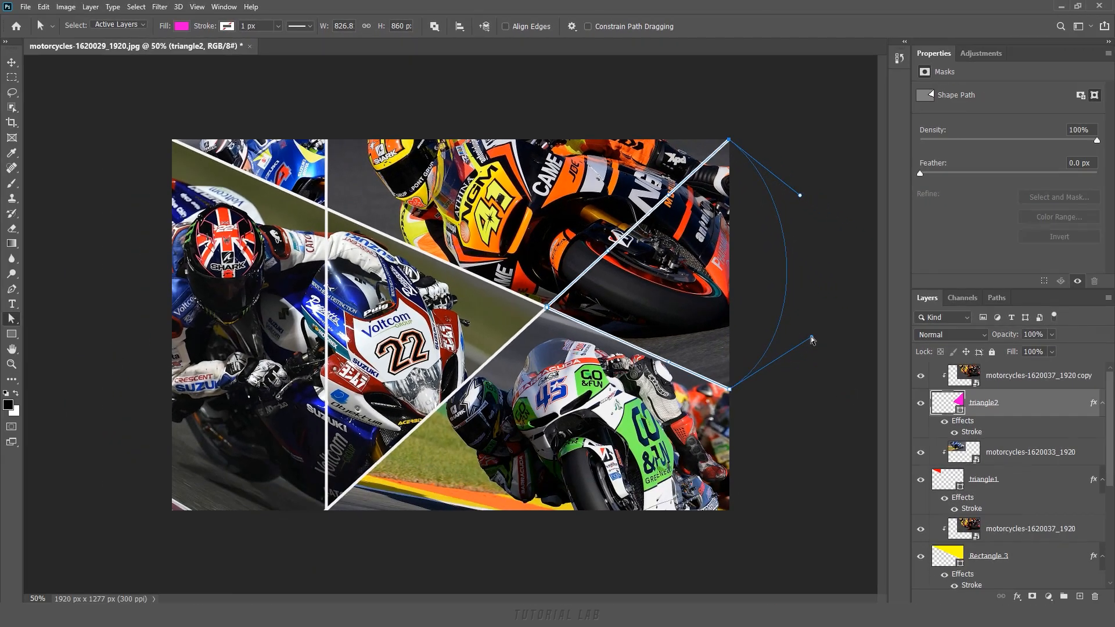
# Open the Filter Gallery on Layer 0 with Stylize Glowing Edges and centre the preview on the rider.
pyautogui.moveTo(1112, 412); pyautogui.dragTo(1114, 533)
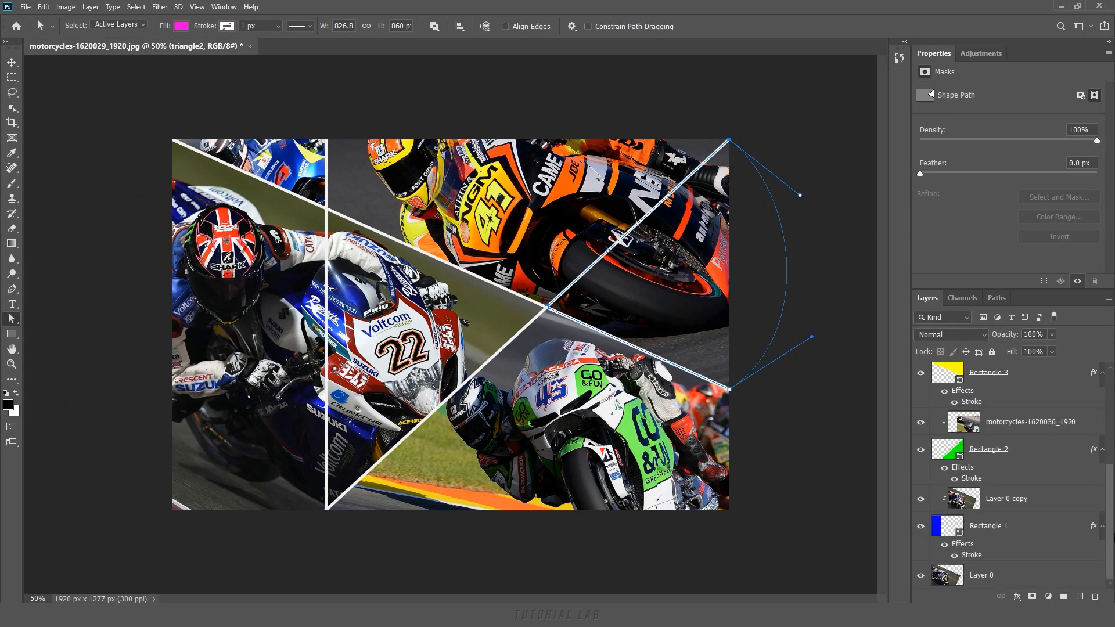
pyautogui.click(1032, 586)
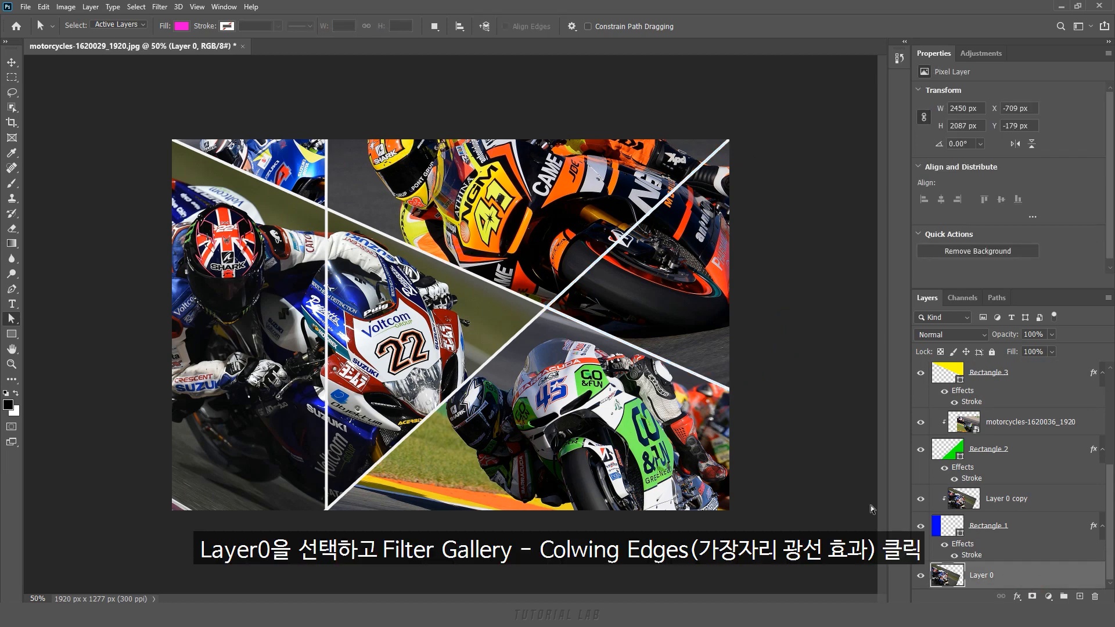
pyautogui.click(166, 9)
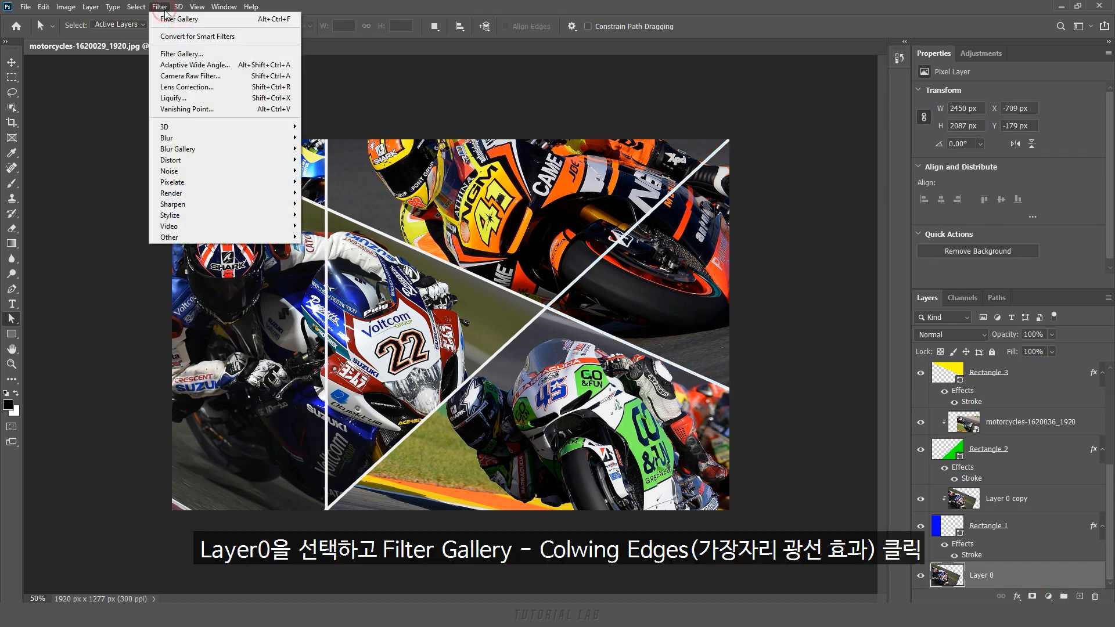
pyautogui.click(172, 53)
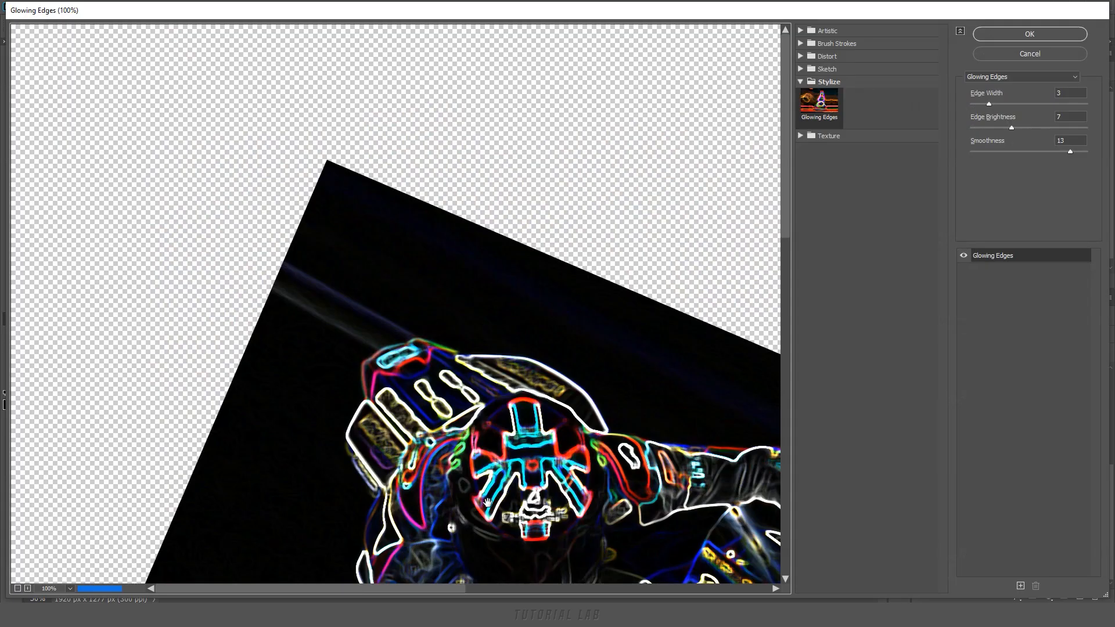
pyautogui.moveTo(488, 503); pyautogui.dragTo(246, 215)
pyautogui.moveTo(538, 381); pyautogui.dragTo(517, 361)
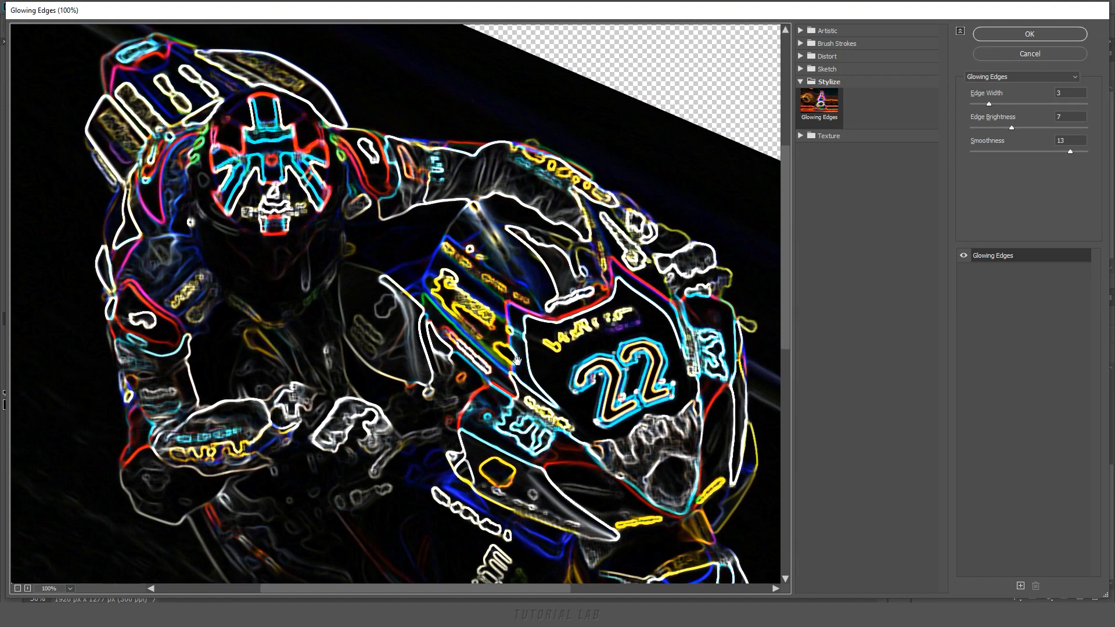
pyautogui.click(800, 82)
pyautogui.click(799, 81)
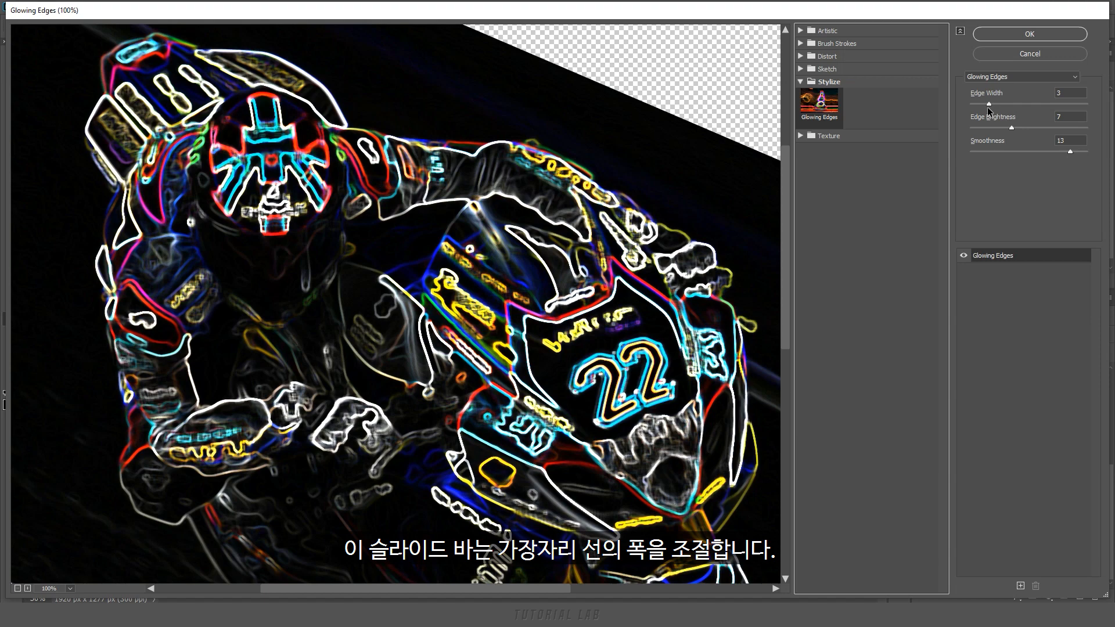
# Test the Glowing Edges sliders, then apply the filter with Edge Width 3, Edge Brightness 7 and Smoothness 13.
pyautogui.moveTo(990, 103); pyautogui.dragTo(1087, 104)
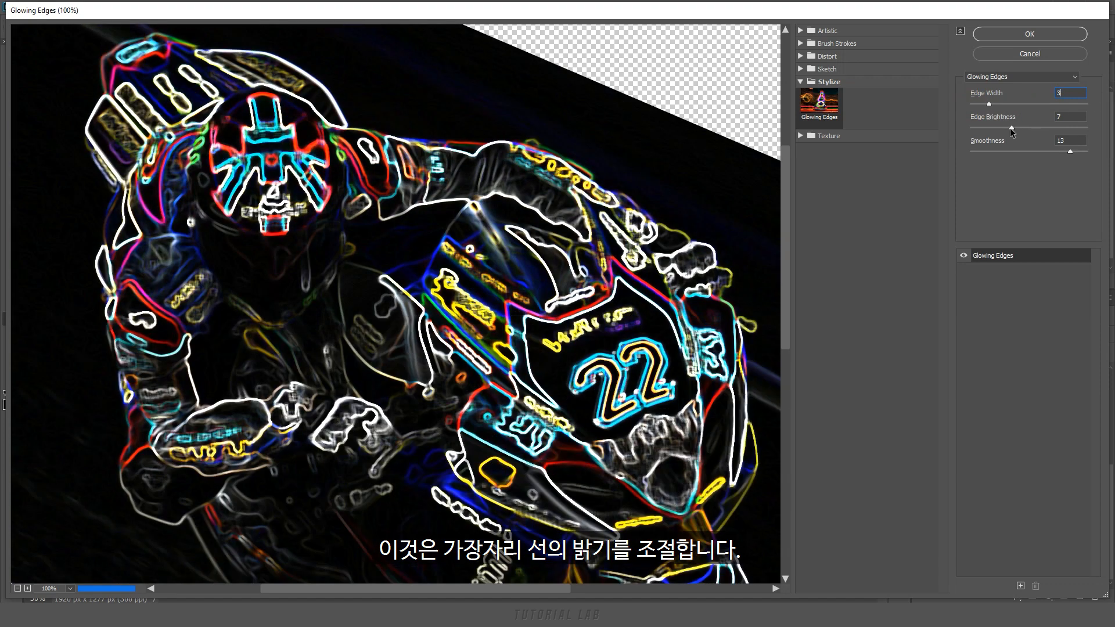
pyautogui.moveTo(1010, 128); pyautogui.dragTo(1094, 131)
pyautogui.write('7')
pyautogui.moveTo(1071, 151); pyautogui.dragTo(960, 159)
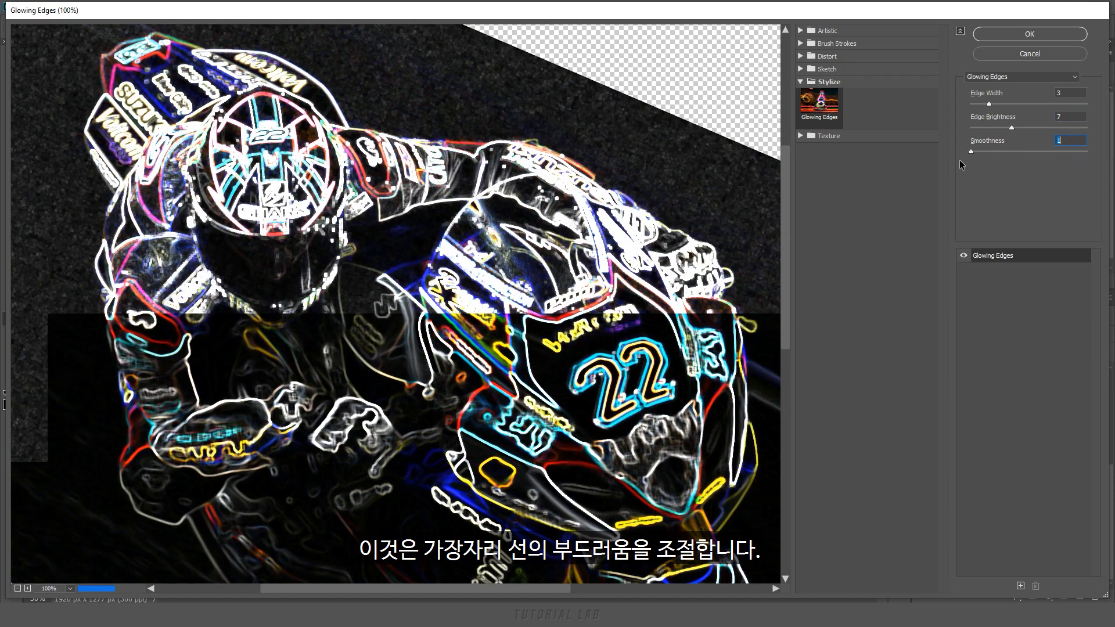
pyautogui.moveTo(974, 153); pyautogui.dragTo(1100, 155)
pyautogui.write('13')
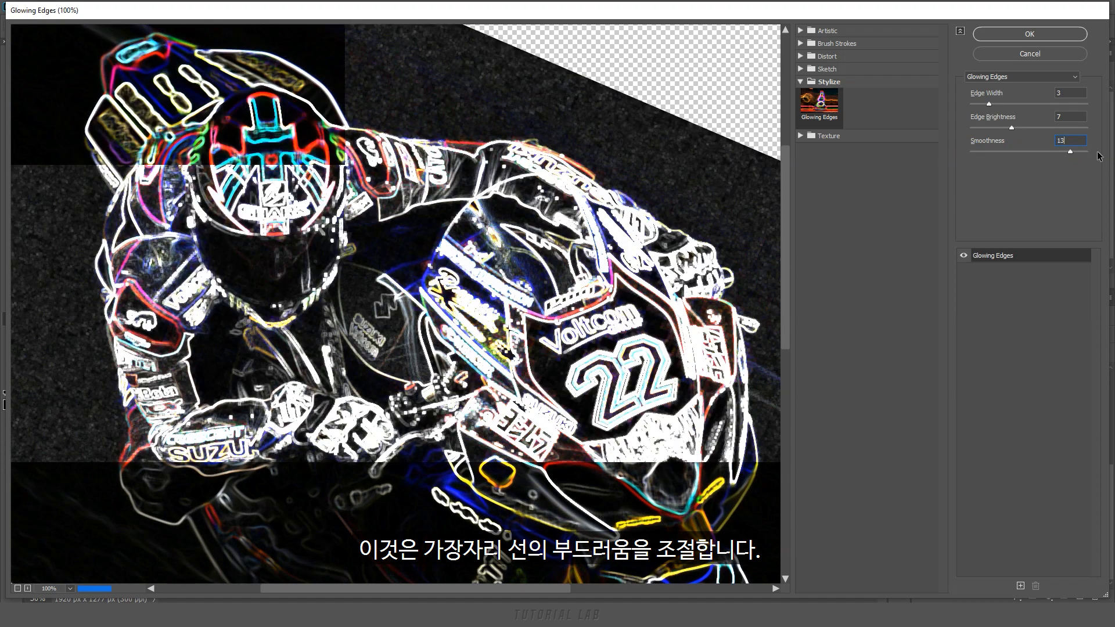
pyautogui.click(1019, 33)
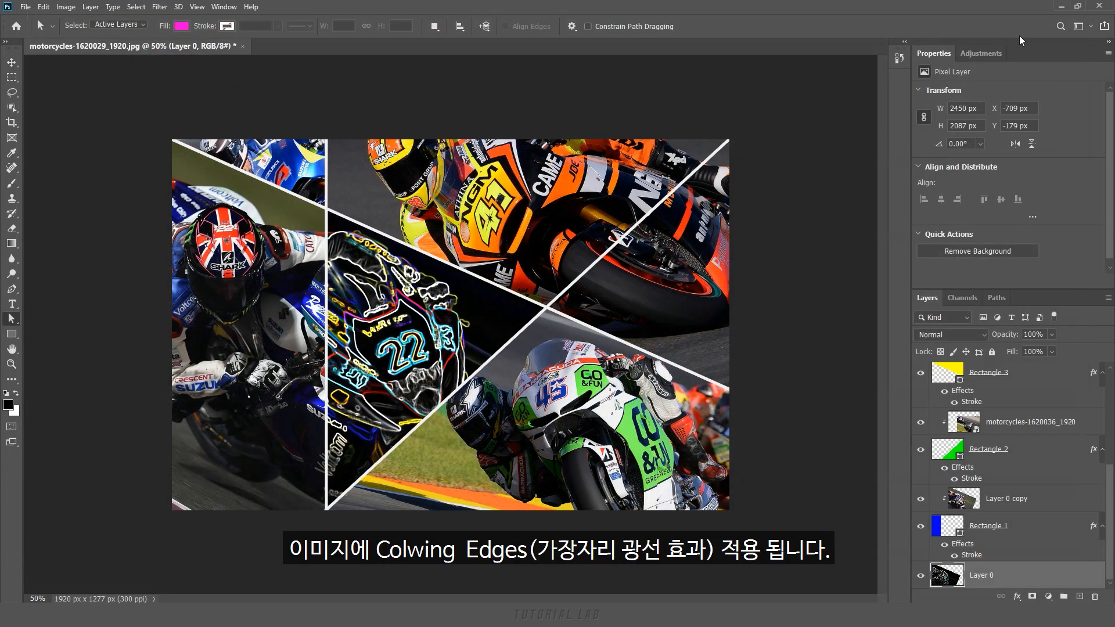
# Apply the last Filter Gallery effect to motorcycles-1620033_1920 and copy its smart filter to the motorcycles-1620037_1920 copy layer.
pyautogui.moveTo(1111, 488); pyautogui.dragTo(1112, 377)
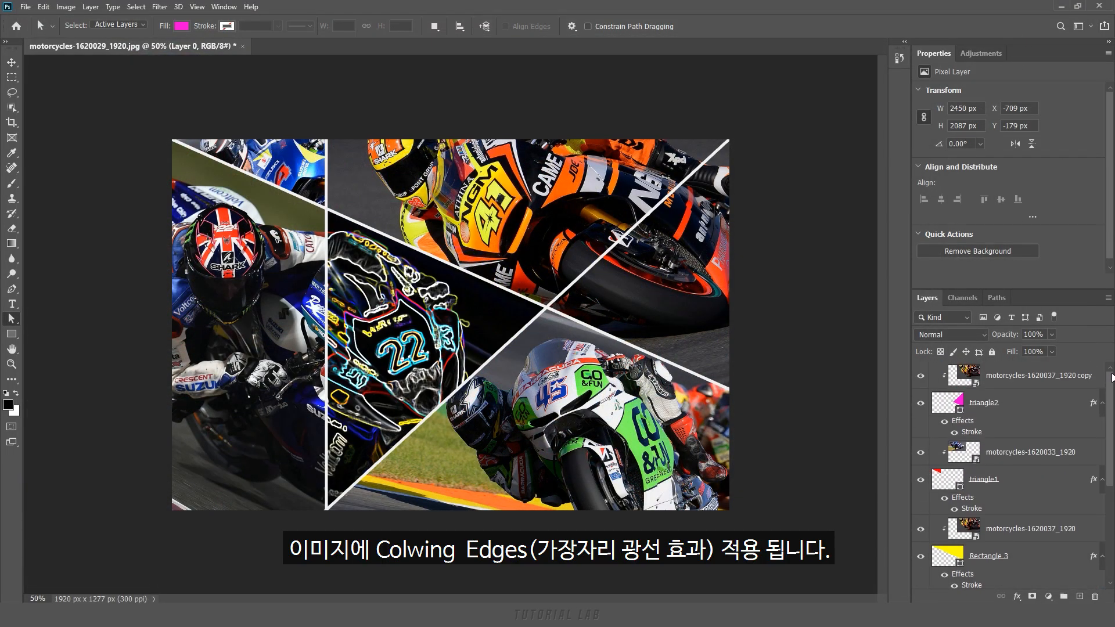
pyautogui.click(1068, 456)
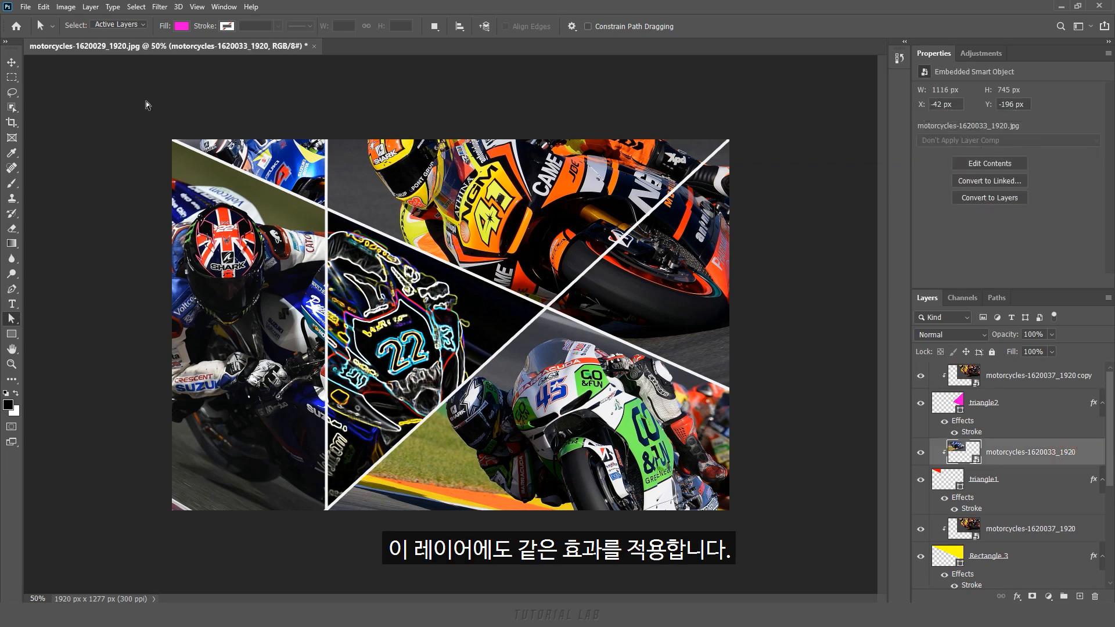
pyautogui.click(160, 6)
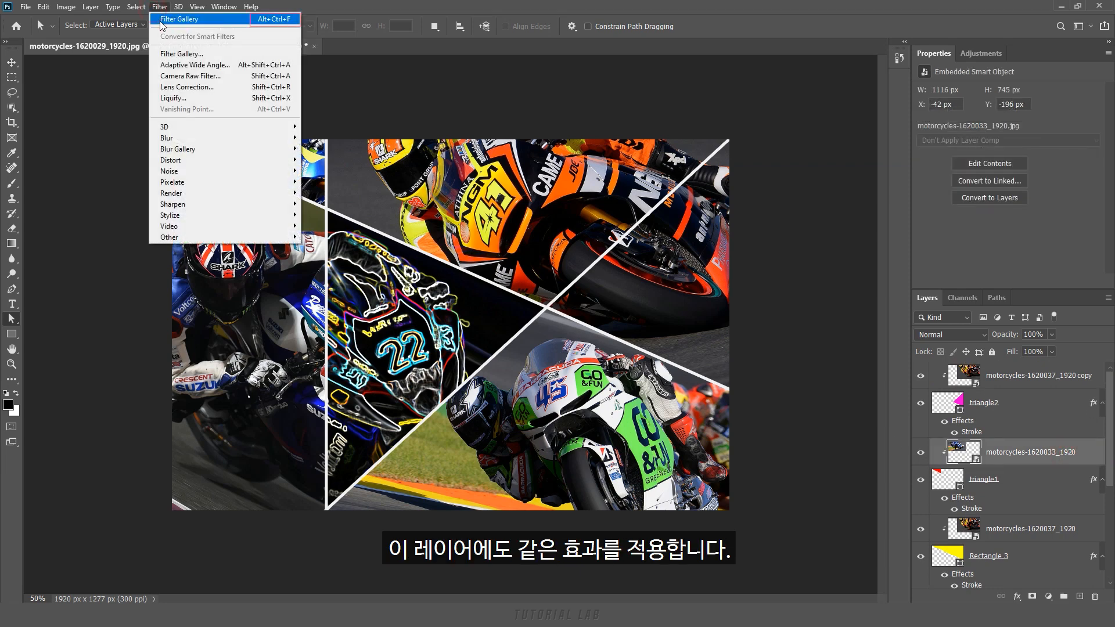
pyautogui.click(168, 19)
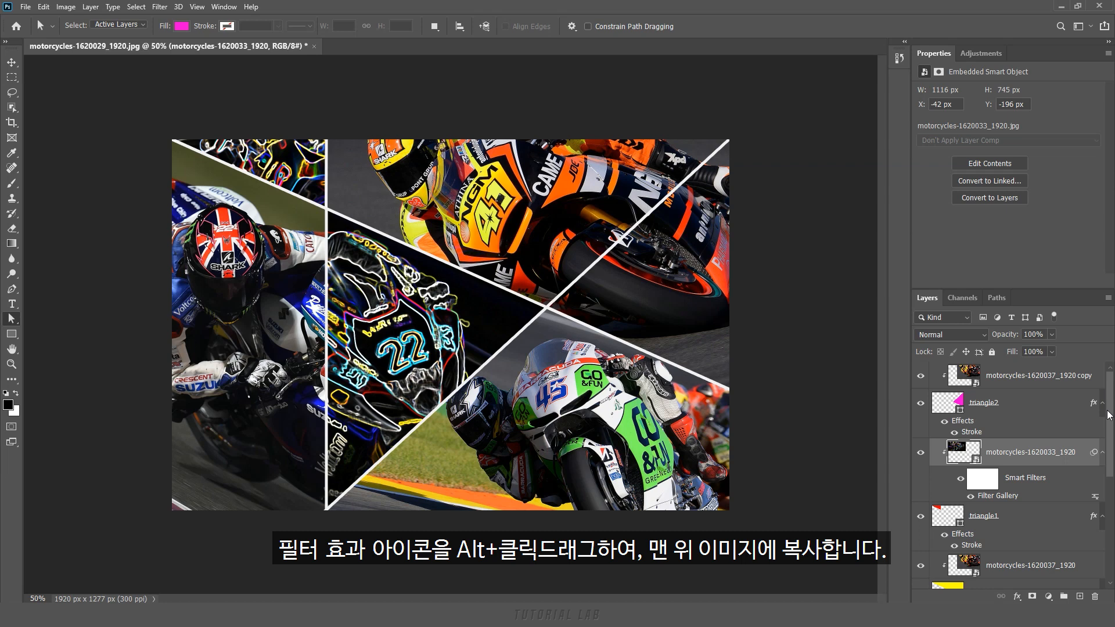
pyautogui.press('alt')
pyautogui.moveTo(1095, 454); pyautogui.dragTo(1097, 382)
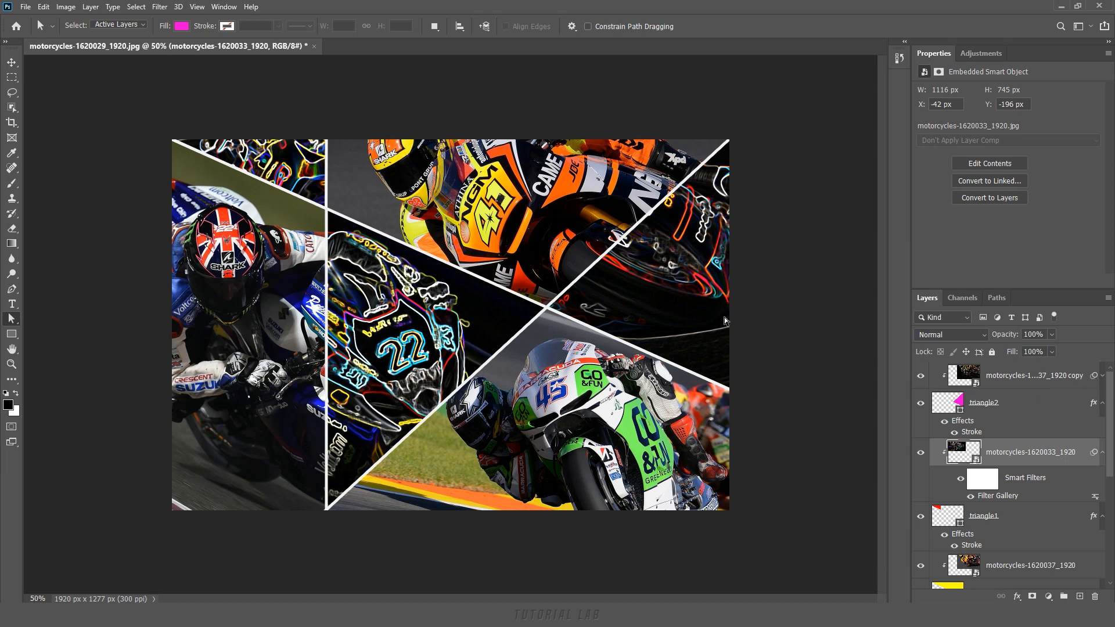
# Group all layers from motorcycles-1620037_1920 copy down to Layer 0 and name the group Rectangel.
pyautogui.click(1021, 376)
pyautogui.moveTo(1113, 398); pyautogui.dragTo(1114, 536)
pyautogui.keyDown('shift'); pyautogui.click(1045, 575); pyautogui.keyUp('shift')
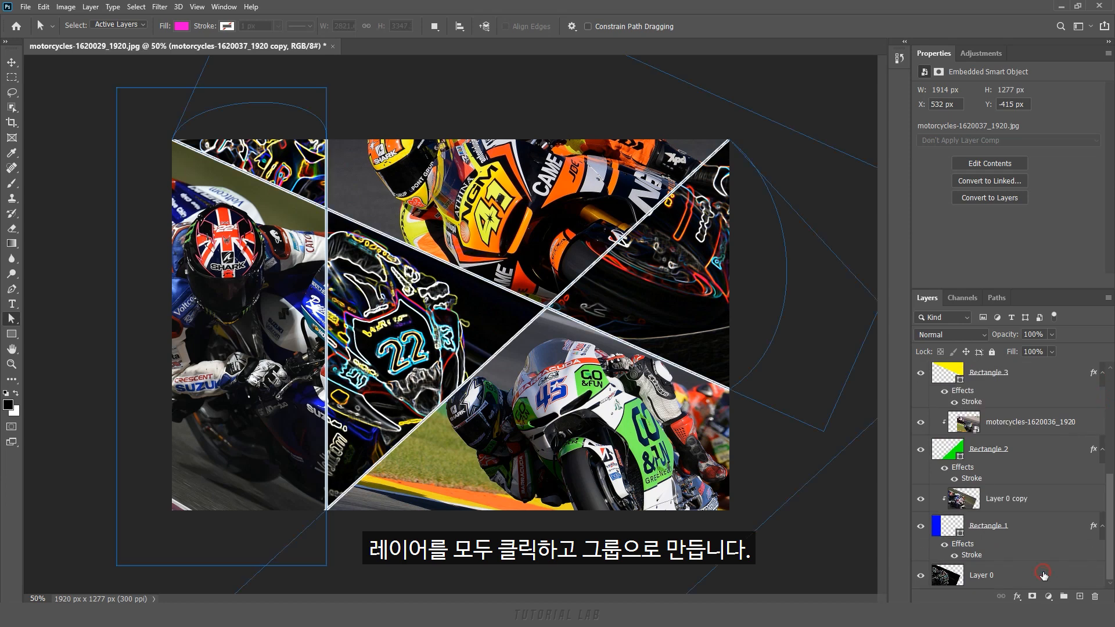
pyautogui.hotkey('ctrl', 'g')
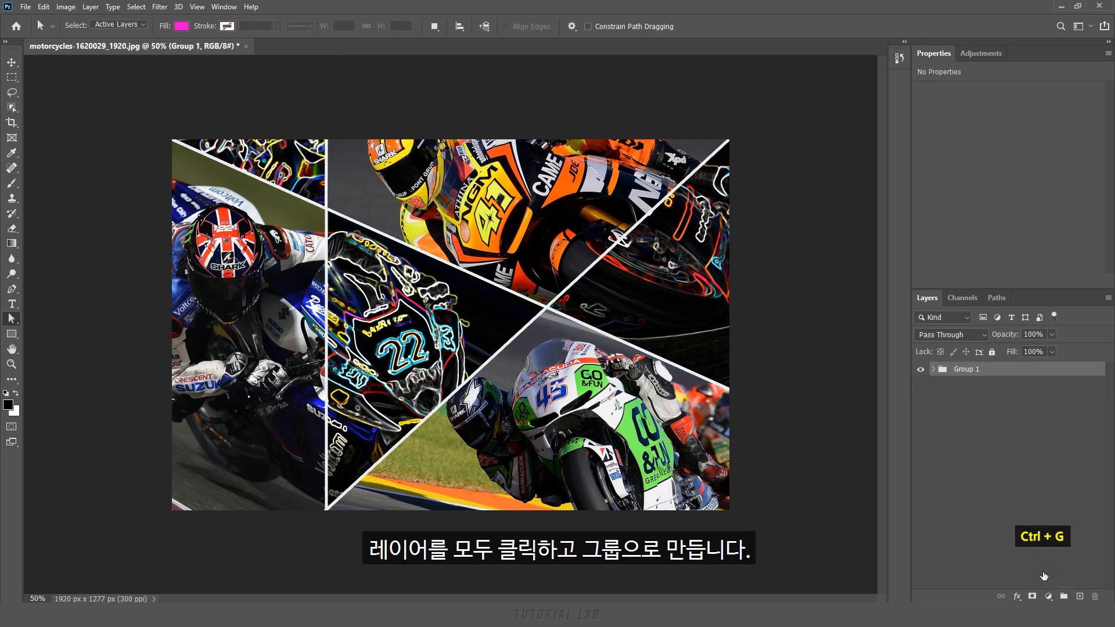
pyautogui.doubleClick(964, 369)
pyautogui.write('Rectangel')
pyautogui.press('Return')
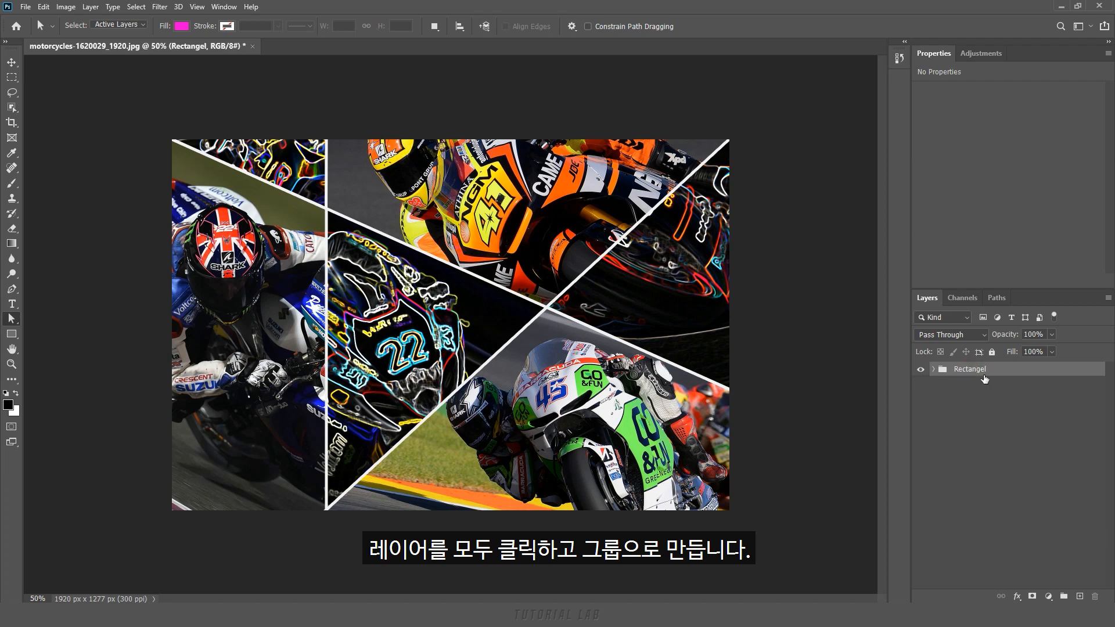
# Create a new layer above the Rectangel group and choose the DP Cloud brush from the DP Brushes for the Brush tool.
pyautogui.click(1081, 596)
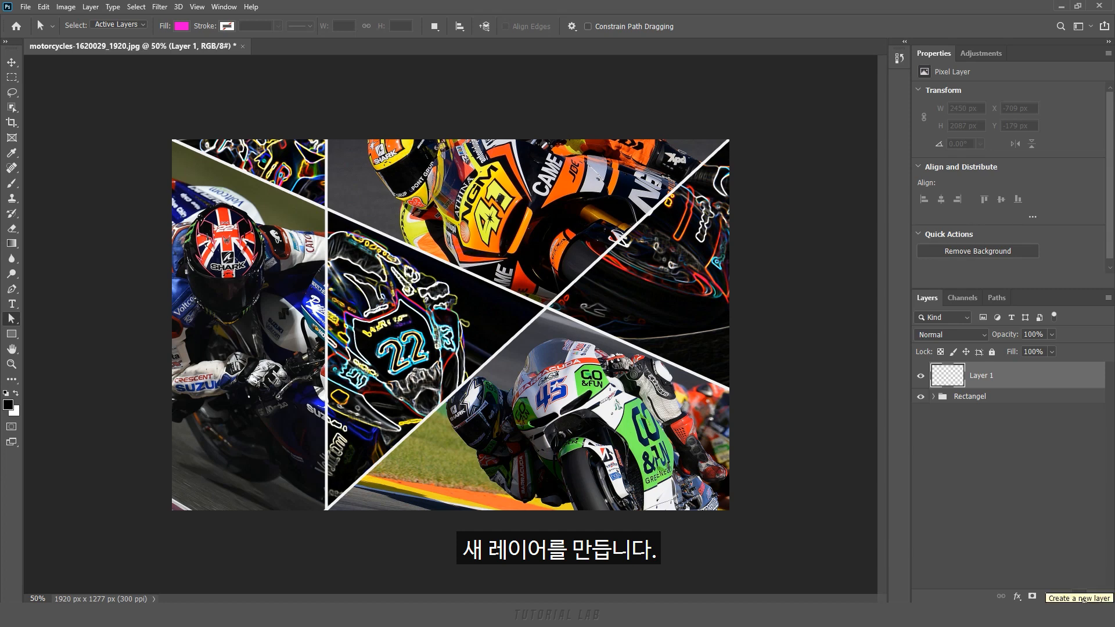
pyautogui.click(14, 187)
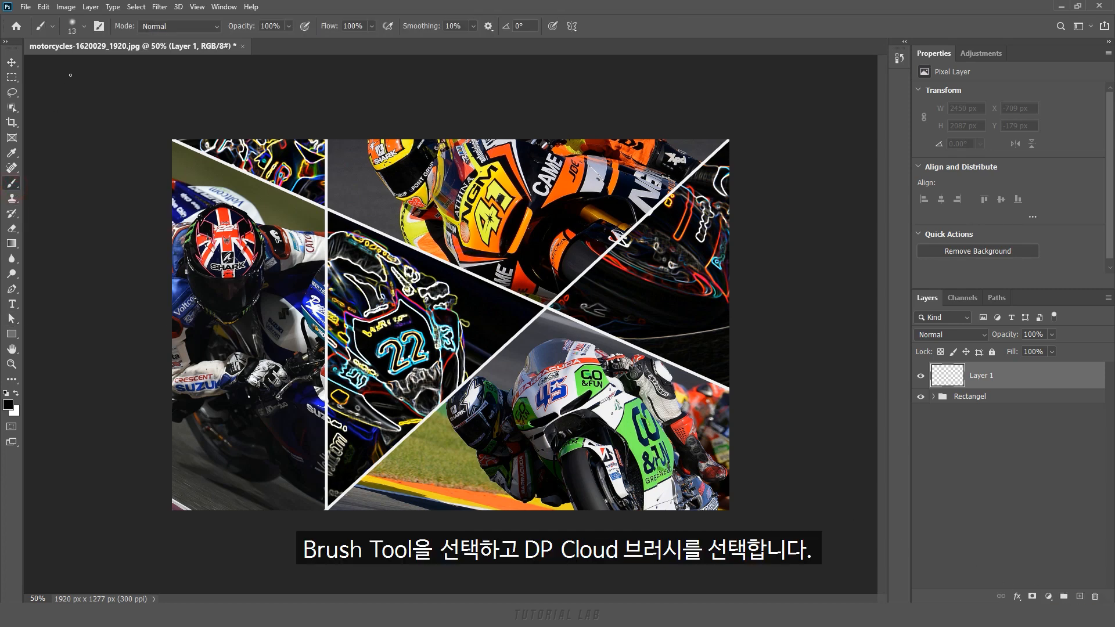
pyautogui.click(83, 26)
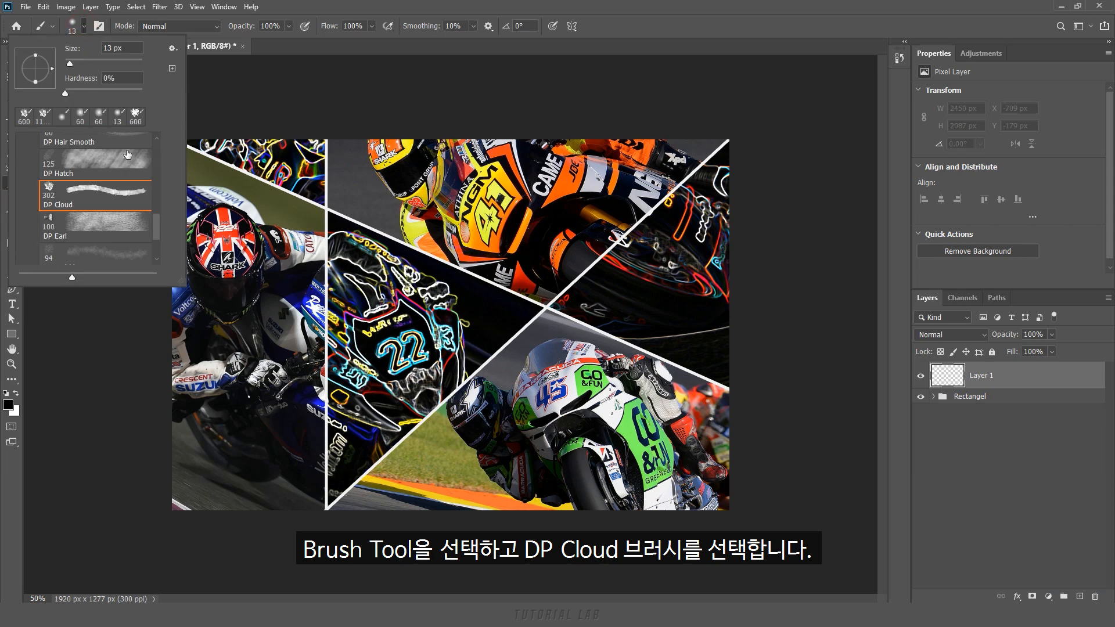
pyautogui.moveTo(154, 232); pyautogui.dragTo(155, 162)
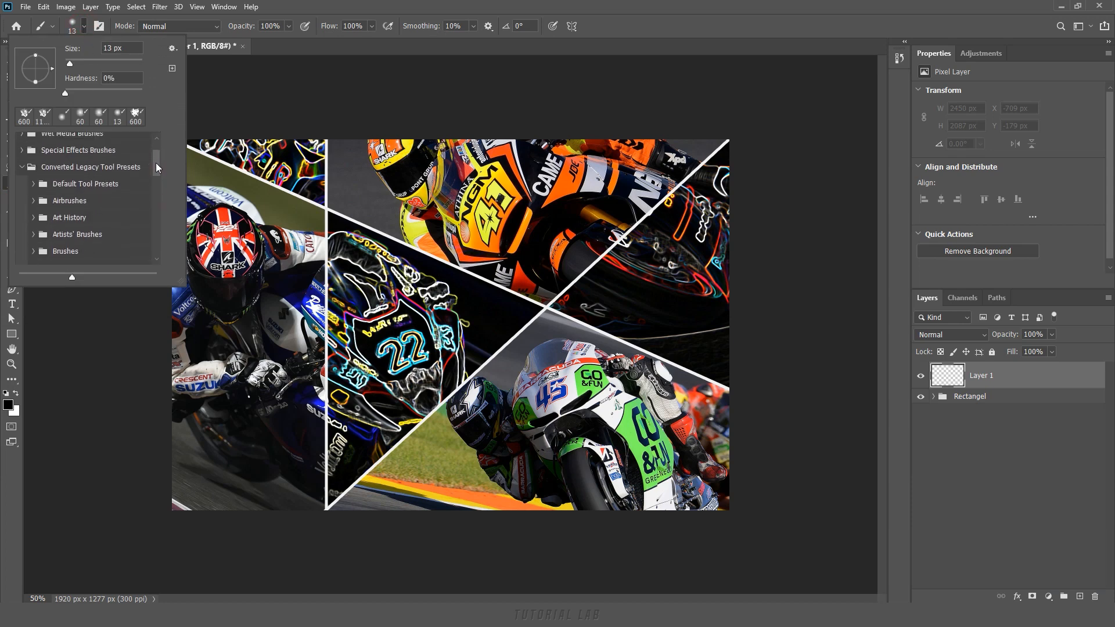
pyautogui.scroll(-4, 154, 169)
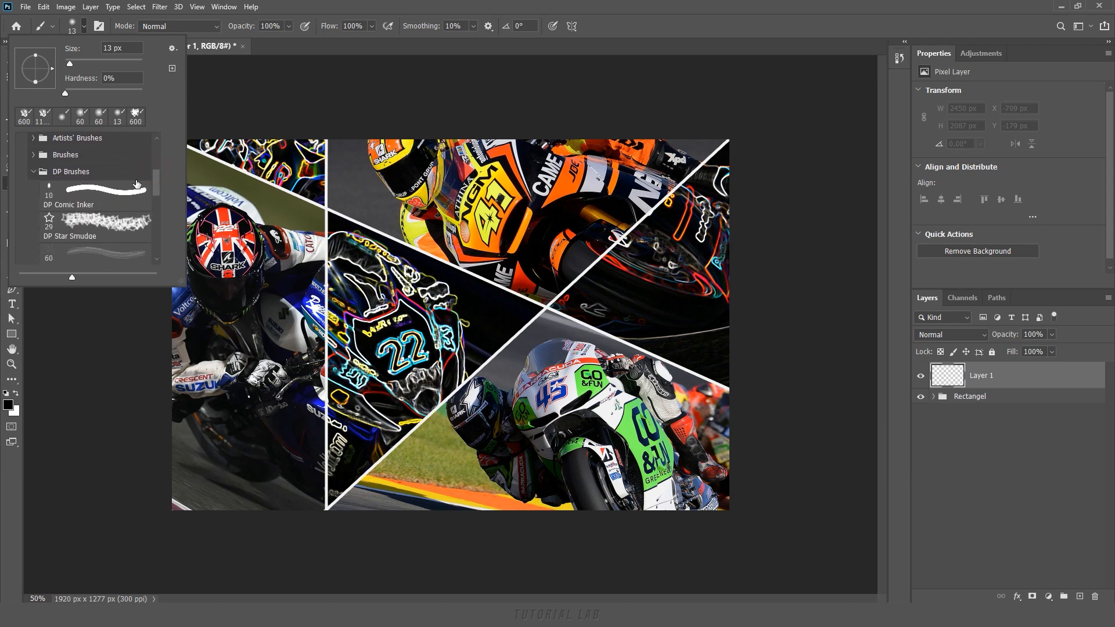
pyautogui.moveTo(155, 182); pyautogui.dragTo(158, 219)
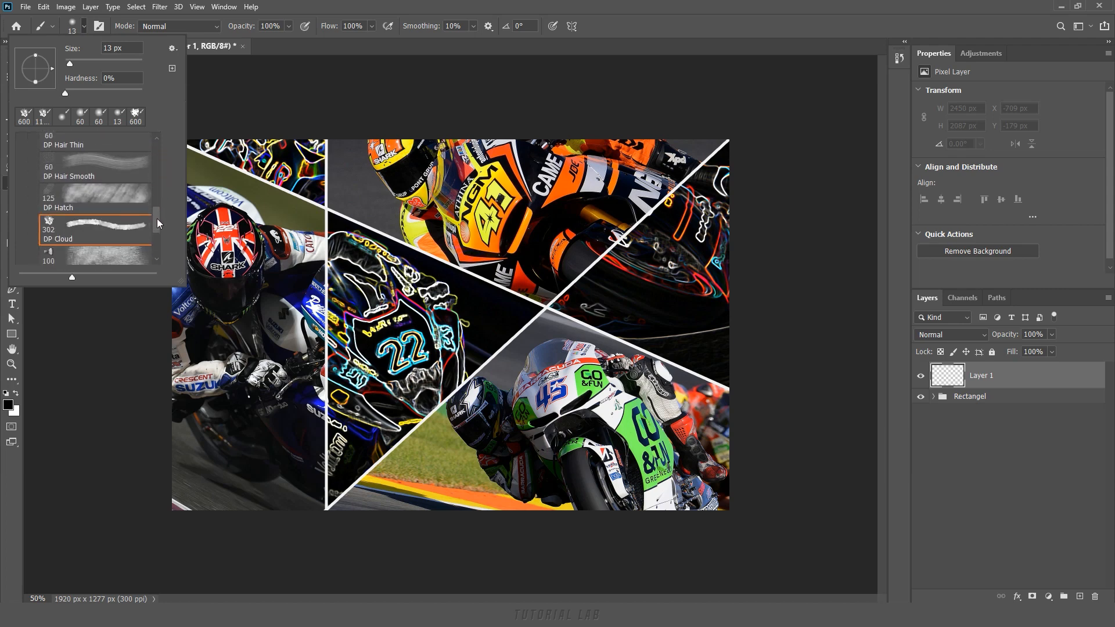
pyautogui.click(85, 232)
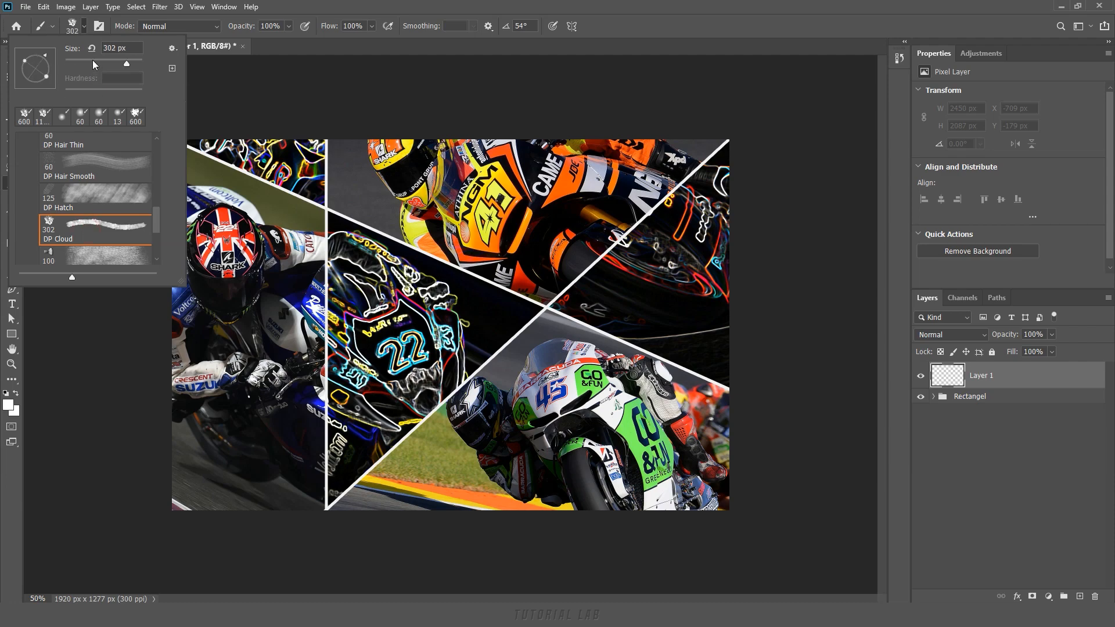
pyautogui.click(85, 26)
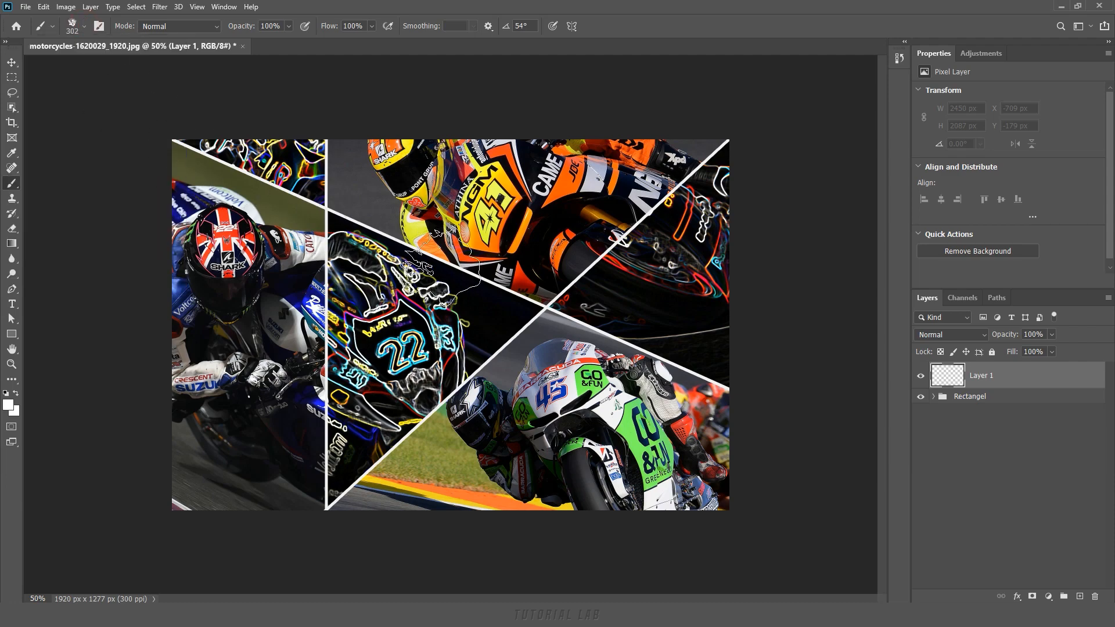
# Enlarge the brush to 800 px and paint overlapping white cloud dabs across the middle of the collage on the new layer.
pyautogui.press(']')
pyautogui.press(']')
pyautogui.press(']')
pyautogui.press(']')
pyautogui.press(']')
pyautogui.click(451, 337)
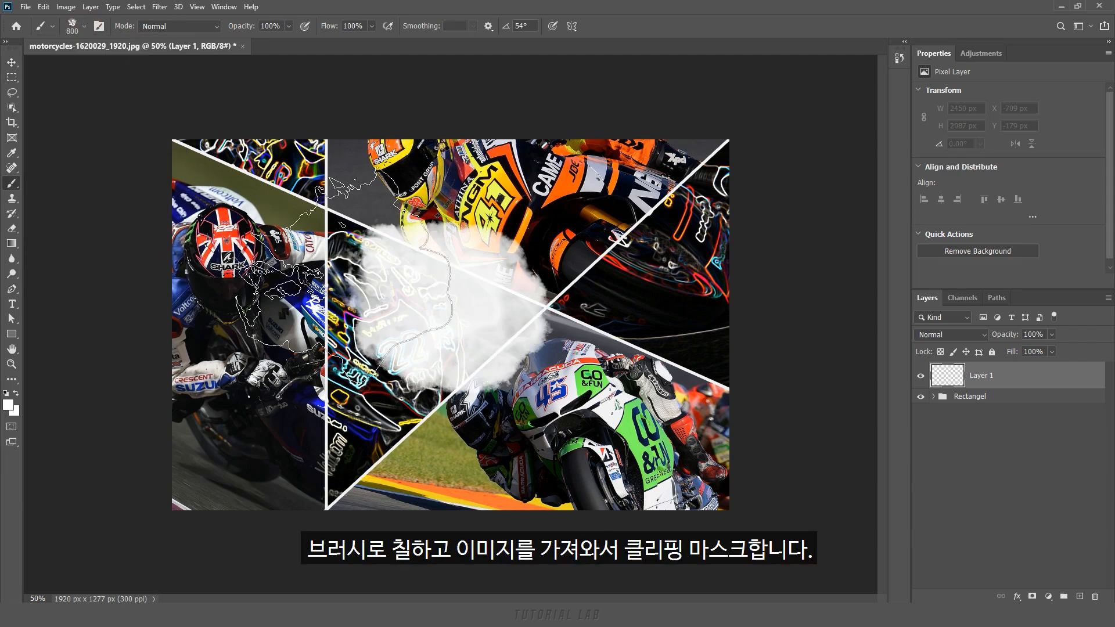
pyautogui.click(387, 352)
pyautogui.click(501, 343)
pyautogui.click(491, 274)
pyautogui.click(387, 271)
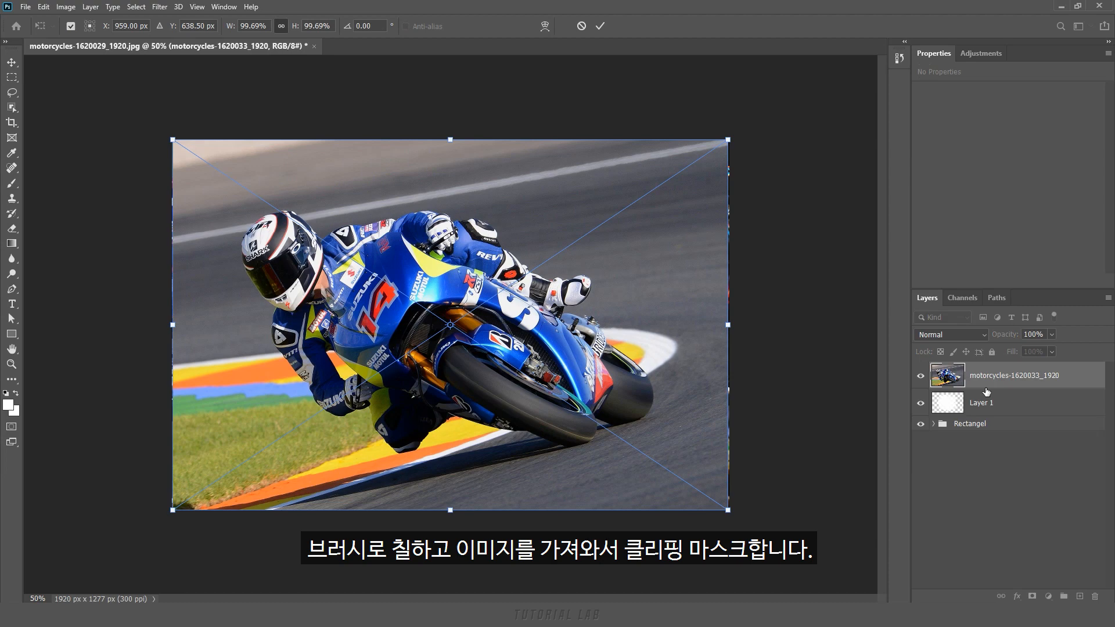
# Place motorcycles-1620033_1920, clip it to the painted cloud layer, and shift the photo to about X 204 px, Y 6 px.
pyautogui.keyDown('alt'); pyautogui.click(986, 385); pyautogui.keyUp('alt')
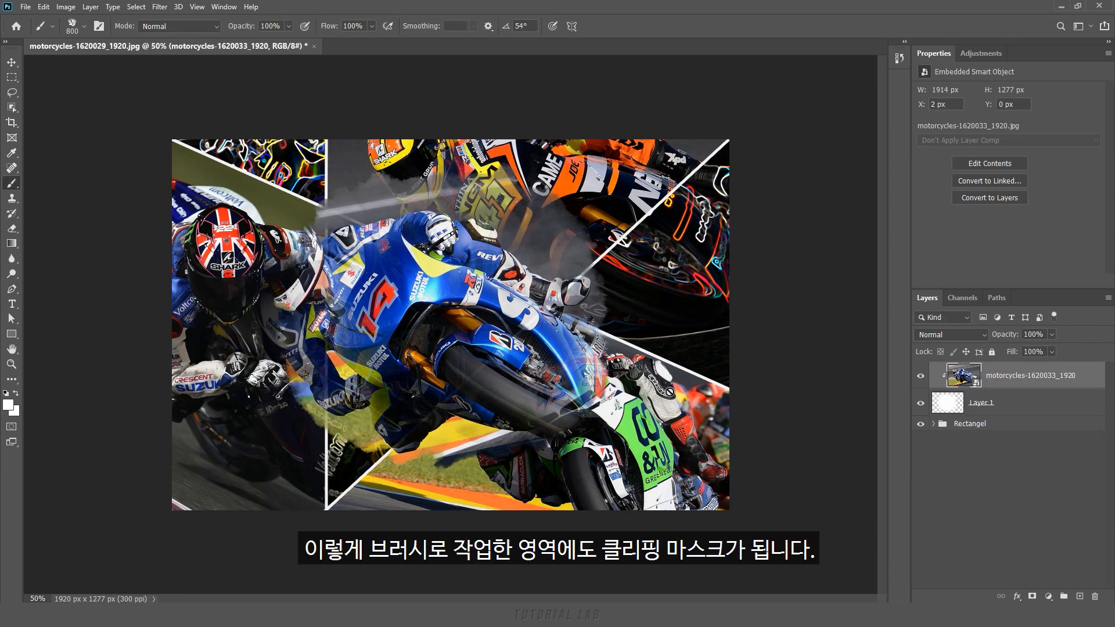
pyautogui.press('v')
pyautogui.moveTo(387, 315)
pyautogui.mouseDown()
pyautogui.moveTo(465, 319)
pyautogui.moveTo(446, 319)
pyautogui.mouseUp()
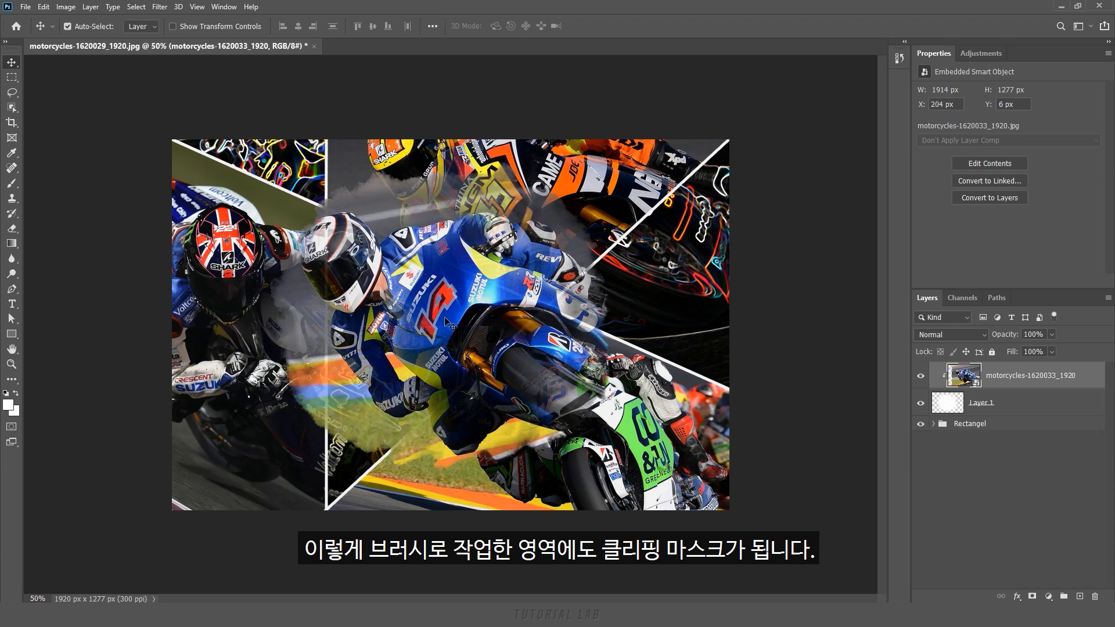
# Group the clipped photo with its painted cloud layer, name the group Brush, and hide it.
pyautogui.keyDown('shift'); pyautogui.click(1024, 408); pyautogui.keyUp('shift')
pyautogui.hotkey('ctrl', 'g')
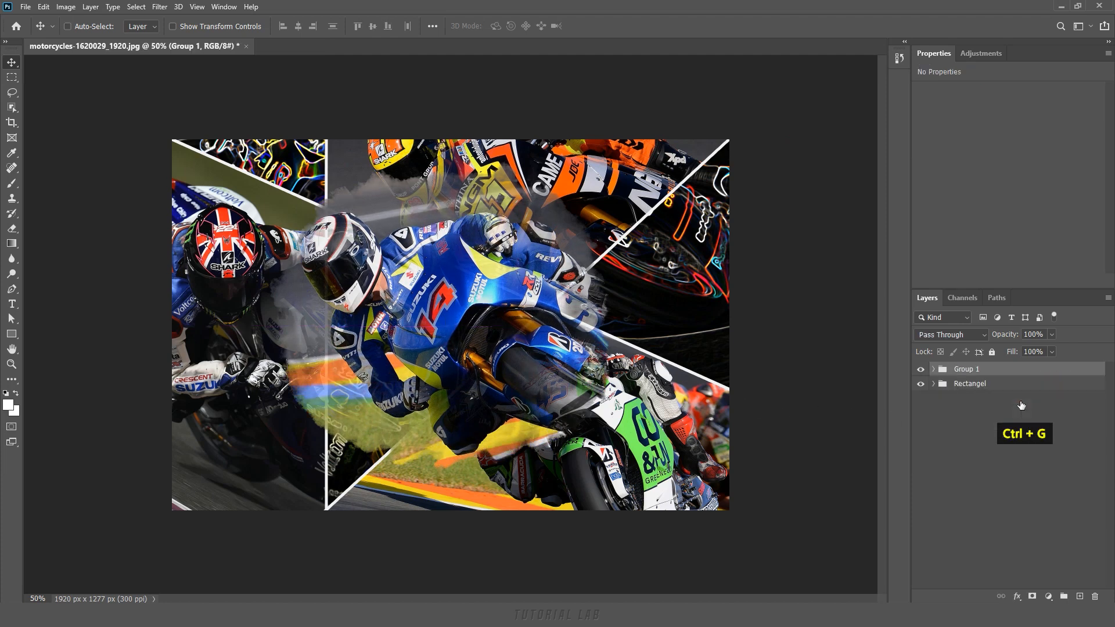
pyautogui.doubleClick(967, 370)
pyautogui.write('Brush')
pyautogui.press('Return')
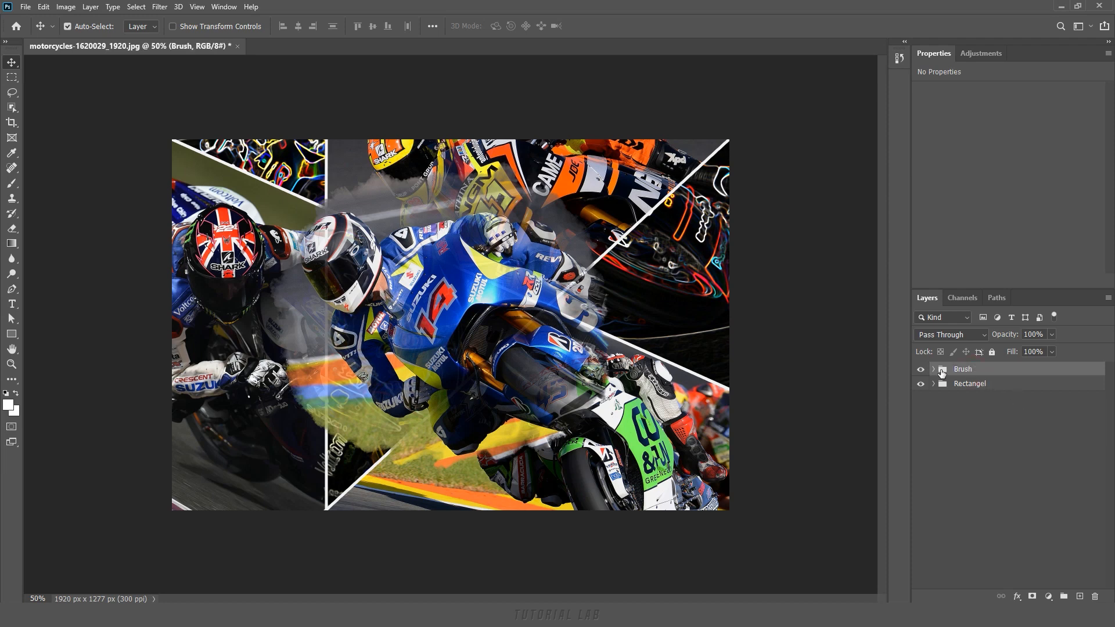
pyautogui.click(922, 371)
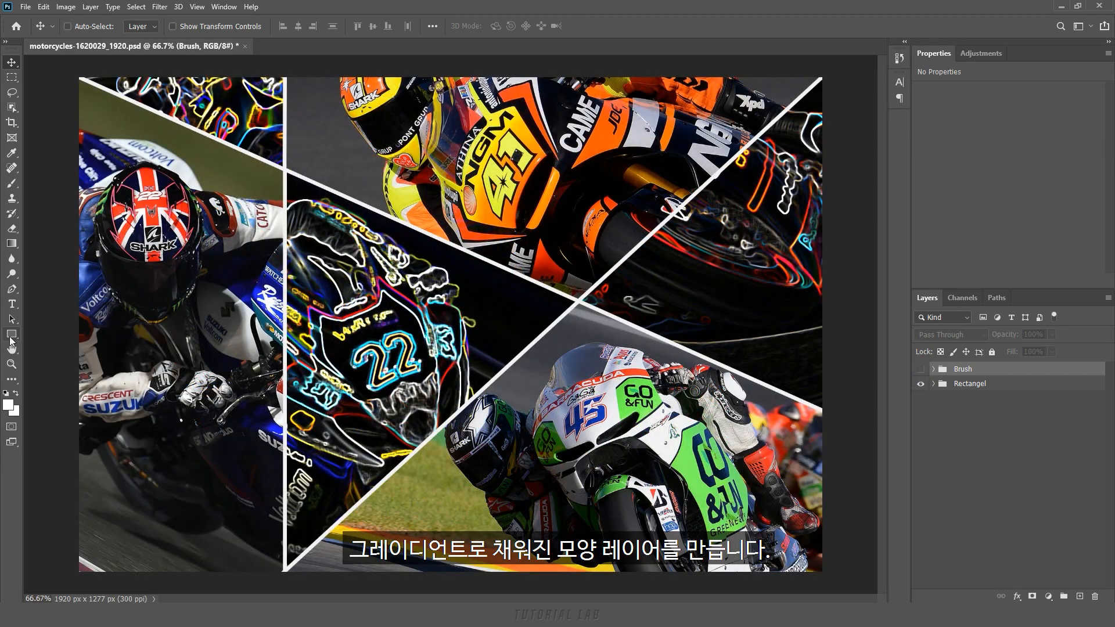
# Draw a rectangle about 859 by 335 px over the collage's lower left area, filled with a white-to-transparent linear gradient at 0 degrees.
pyautogui.click(10, 336)
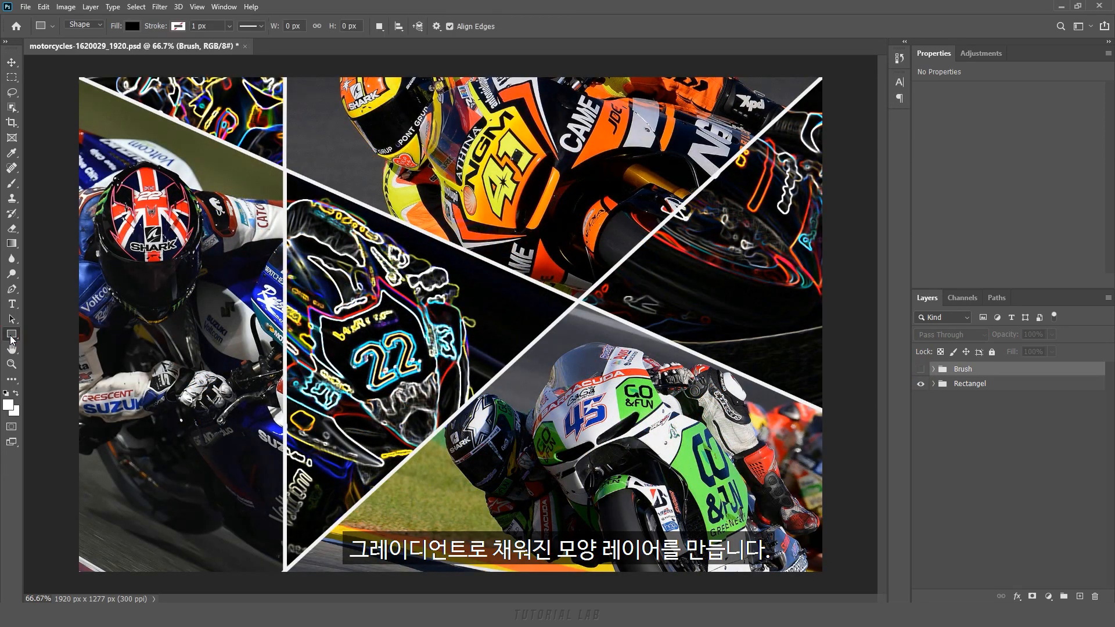
pyautogui.moveTo(68, 410); pyautogui.dragTo(401, 539)
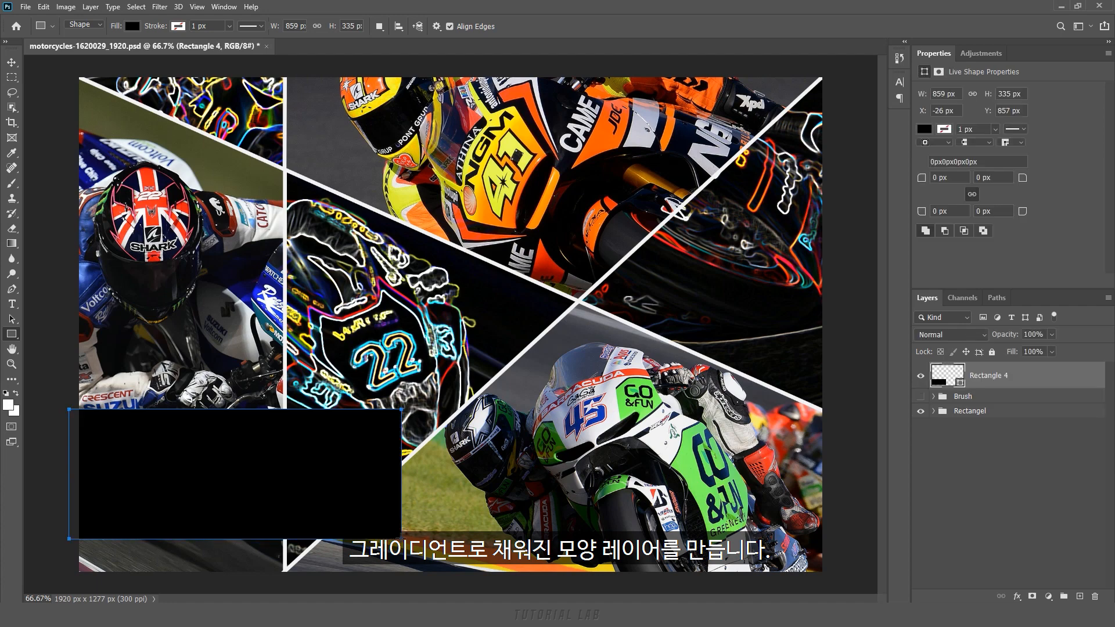
pyautogui.click(136, 25)
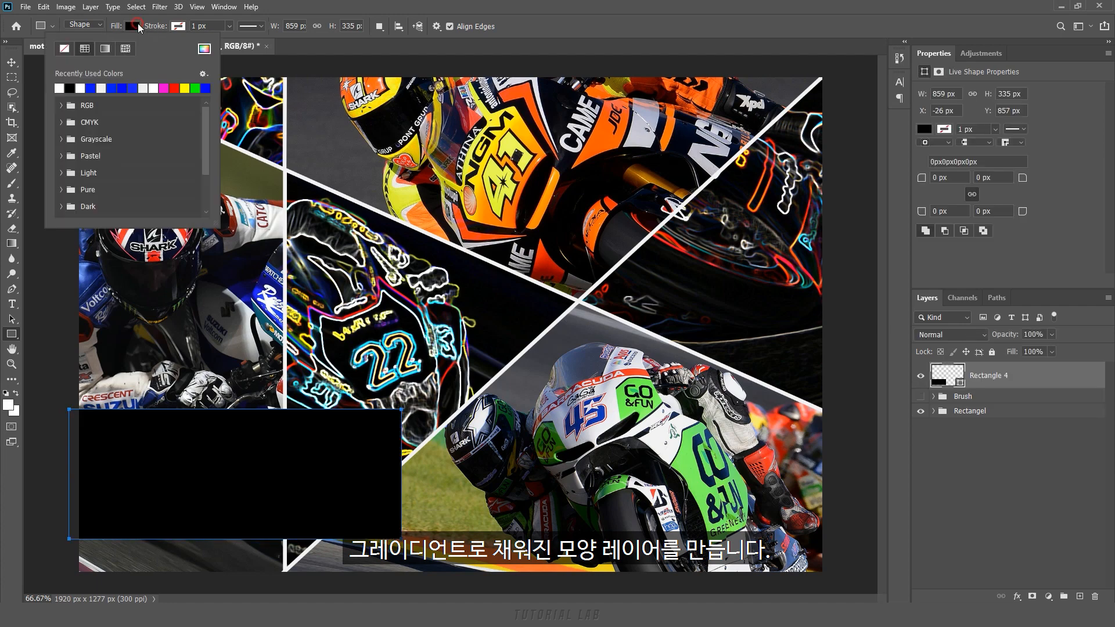
pyautogui.click(105, 48)
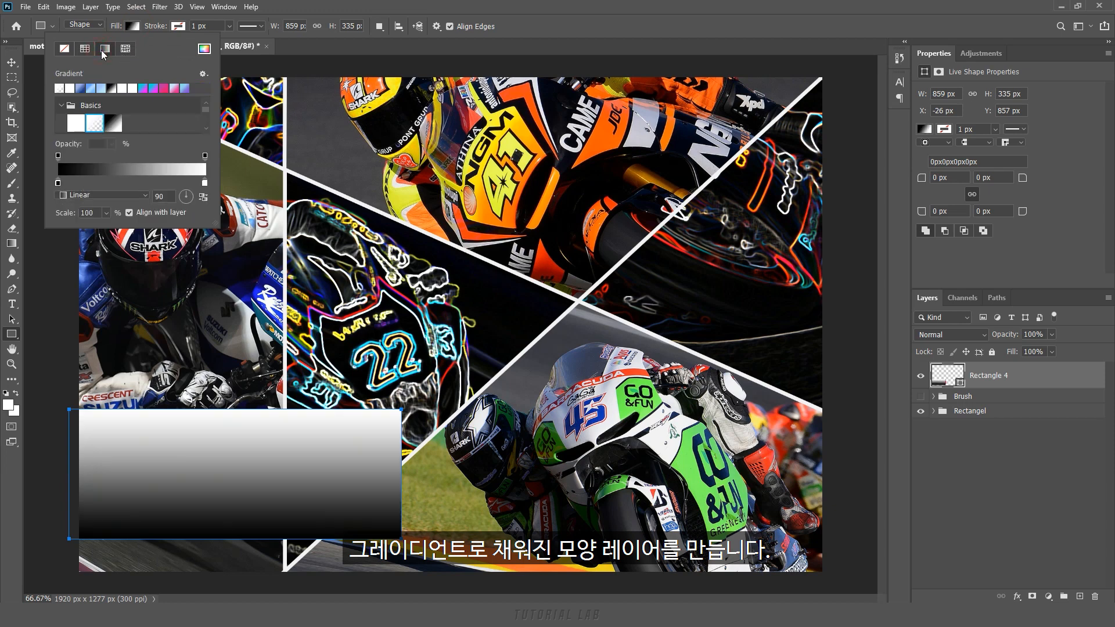
pyautogui.click(97, 123)
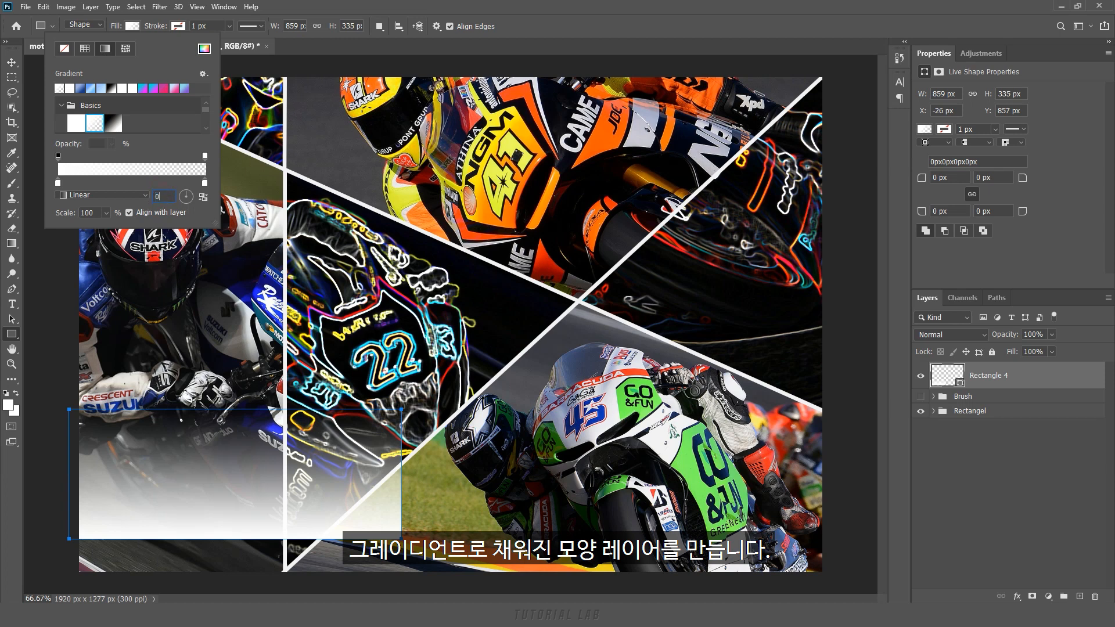
pyautogui.press('Return')
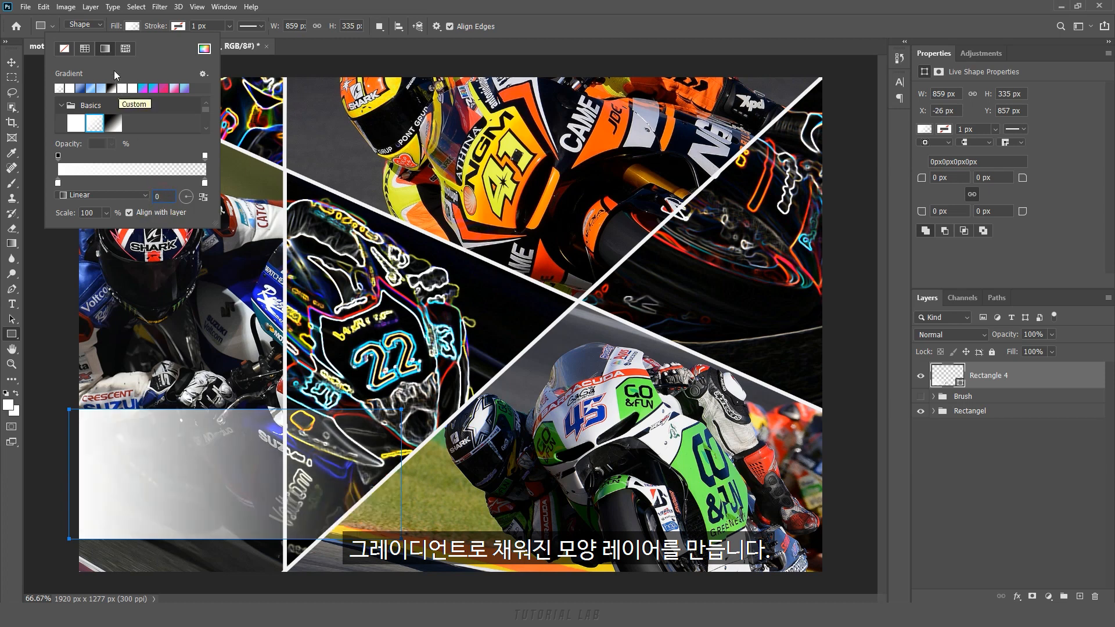
pyautogui.click(129, 28)
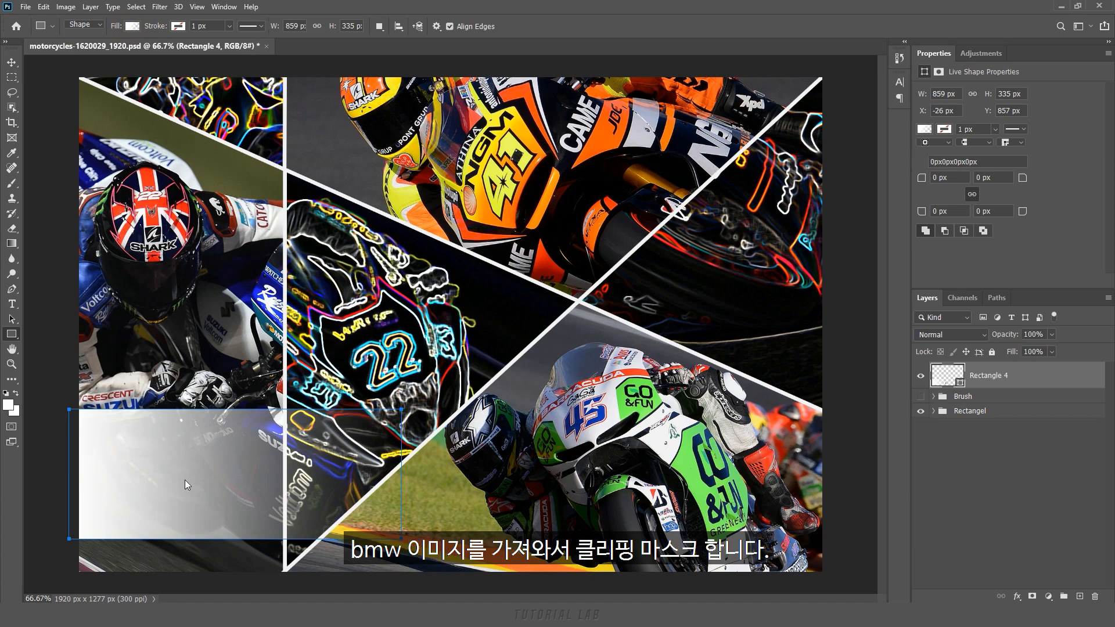
# Place the bmw-1079890_1920 image, enlarge it to about 2266 by 1398 px, and clip it to the gradient rectangle.
pyautogui.click(188, 613)
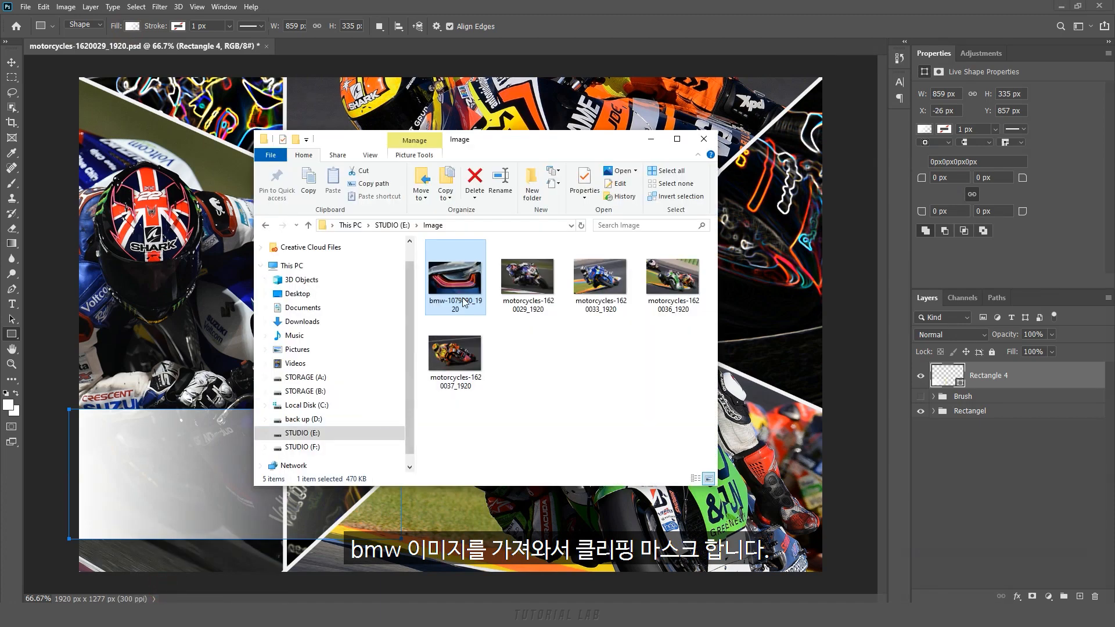
pyautogui.moveTo(458, 284); pyautogui.dragTo(142, 432)
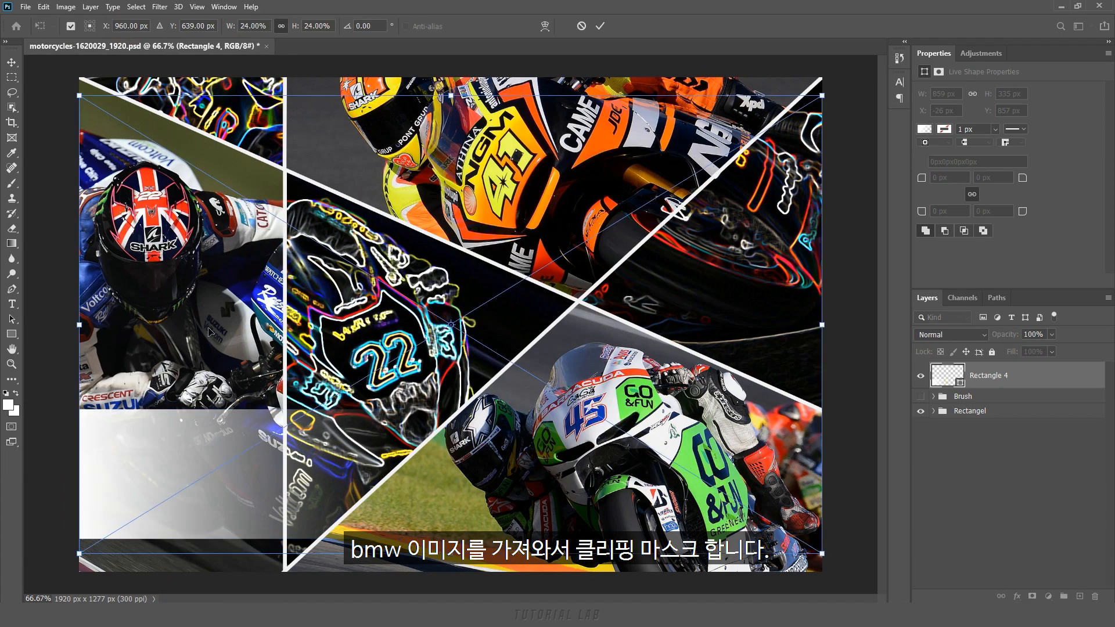
pyautogui.moveTo(76, 339); pyautogui.dragTo(4, 406)
pyautogui.moveTo(824, 326); pyautogui.dragTo(889, 340)
pyautogui.press('Return')
pyautogui.keyDown('alt'); pyautogui.click(977, 393); pyautogui.keyUp('alt')
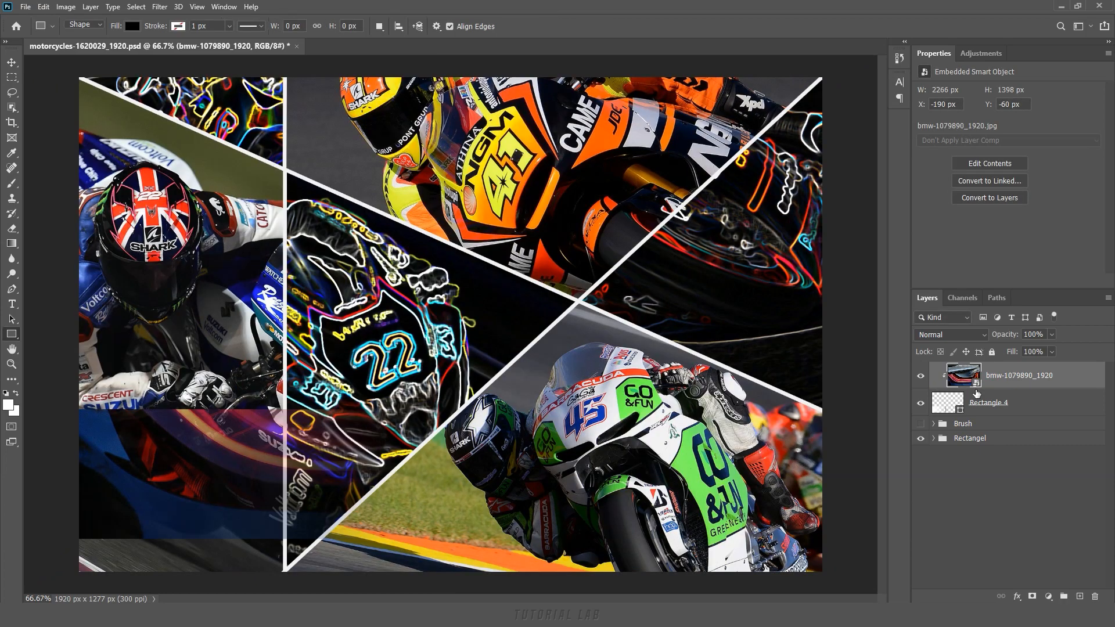
# Scale the clipped bmw image to about 3130 by 1930 px and reposition it so its red taillights fill the gradient rectangle.
pyautogui.press('v')
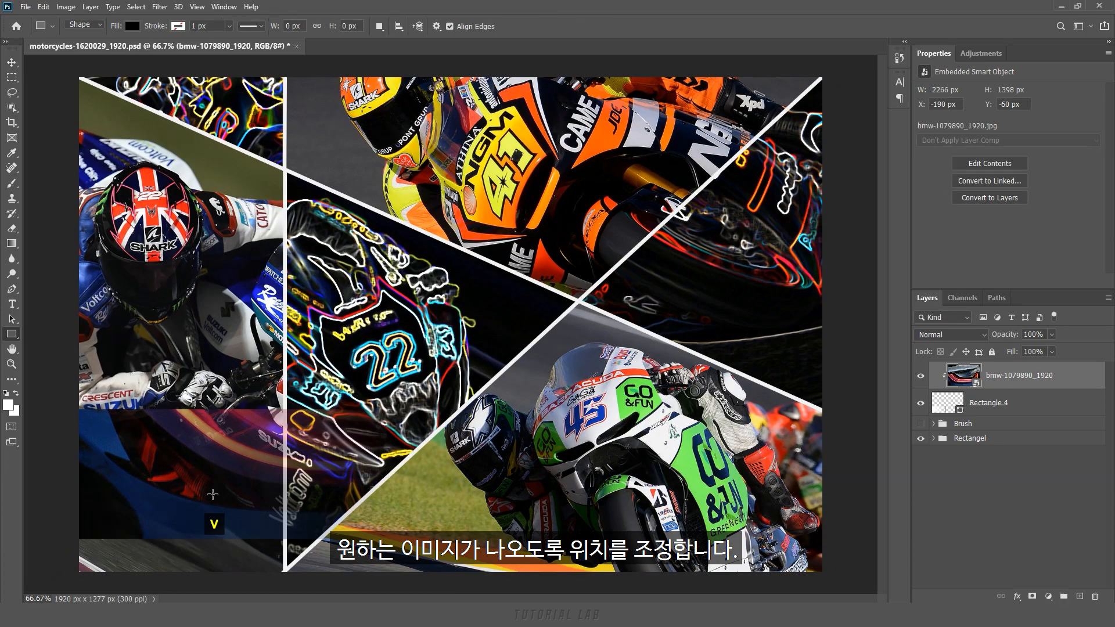
pyautogui.moveTo(246, 481); pyautogui.dragTo(60, 517)
pyautogui.hotkey('ctrl', 't')
pyautogui.moveTo(590, 378); pyautogui.dragTo(758, 352)
pyautogui.moveTo(157, 481); pyautogui.dragTo(235, 465)
pyautogui.moveTo(439, 540)
pyautogui.mouseDown()
pyautogui.moveTo(391, 511)
pyautogui.moveTo(363, 531)
pyautogui.moveTo(431, 523)
pyautogui.mouseUp()
pyautogui.moveTo(223, 524)
pyautogui.mouseDown()
pyautogui.moveTo(210, 500)
pyautogui.moveTo(223, 512)
pyautogui.mouseUp()
pyautogui.click(600, 26)
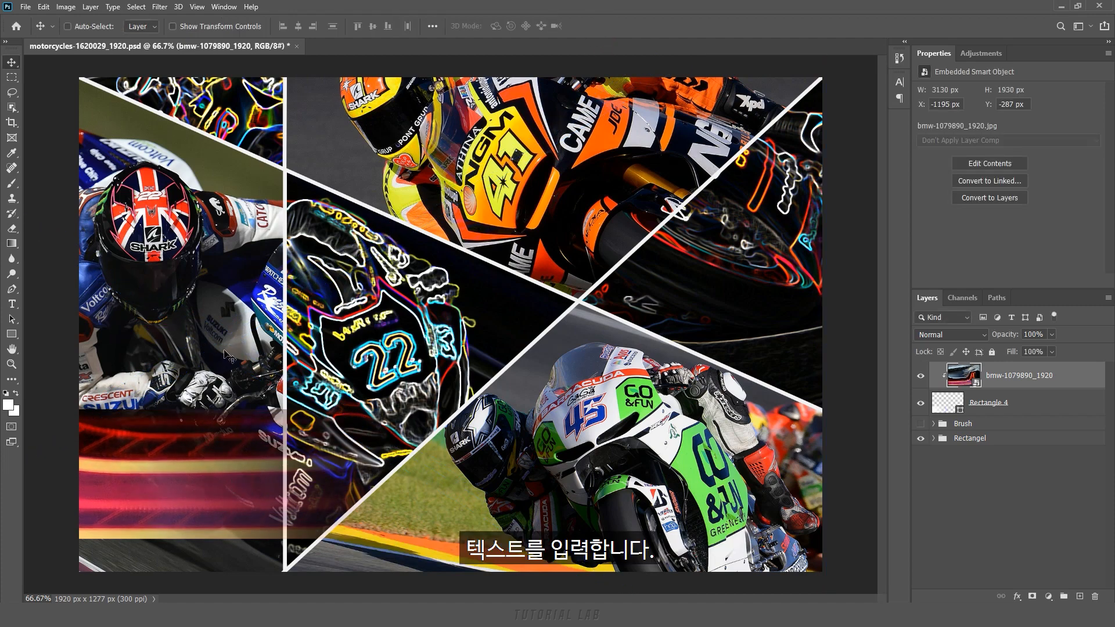
# Add the white text RACING in Built Titling Bold 50 pt and position it over the lower part of the taillight rectangle.
pyautogui.click(12, 304)
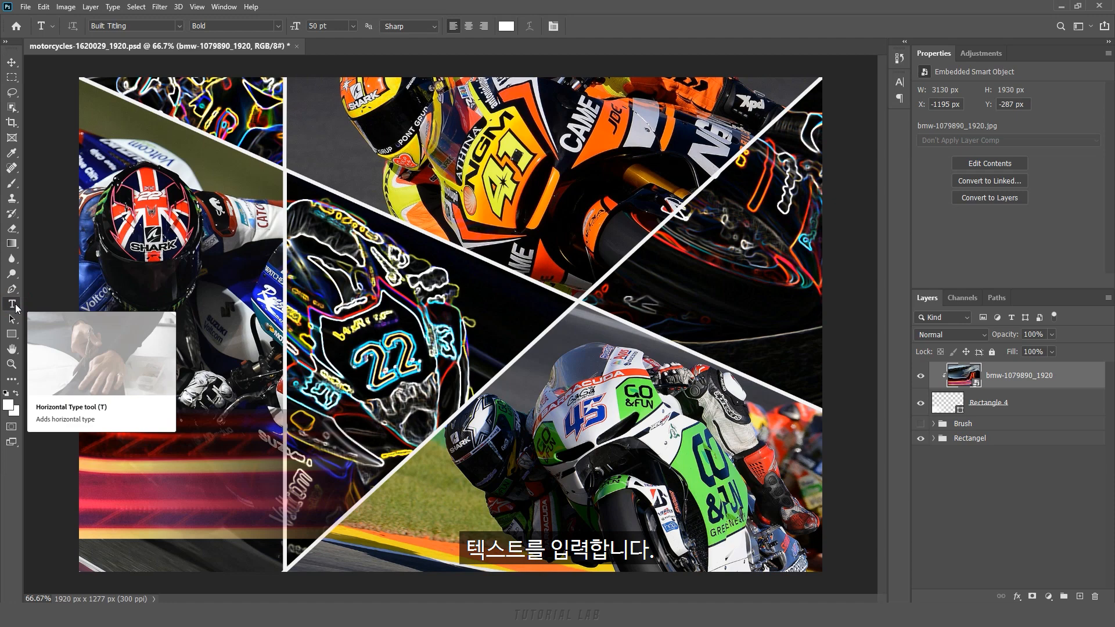
pyautogui.click(204, 496)
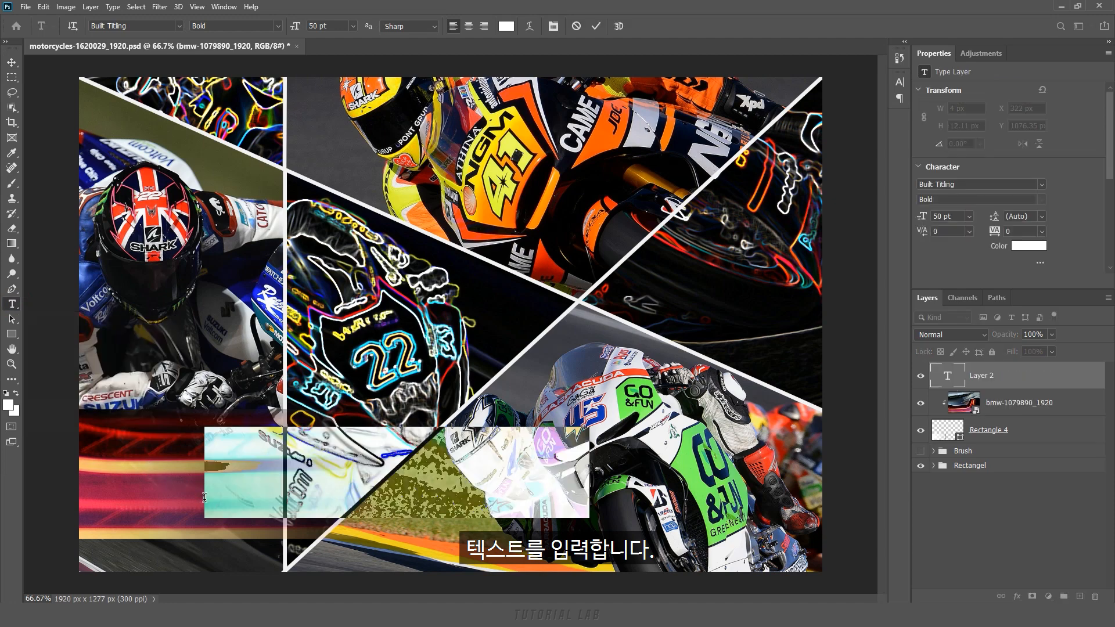
pyautogui.write('RACING')
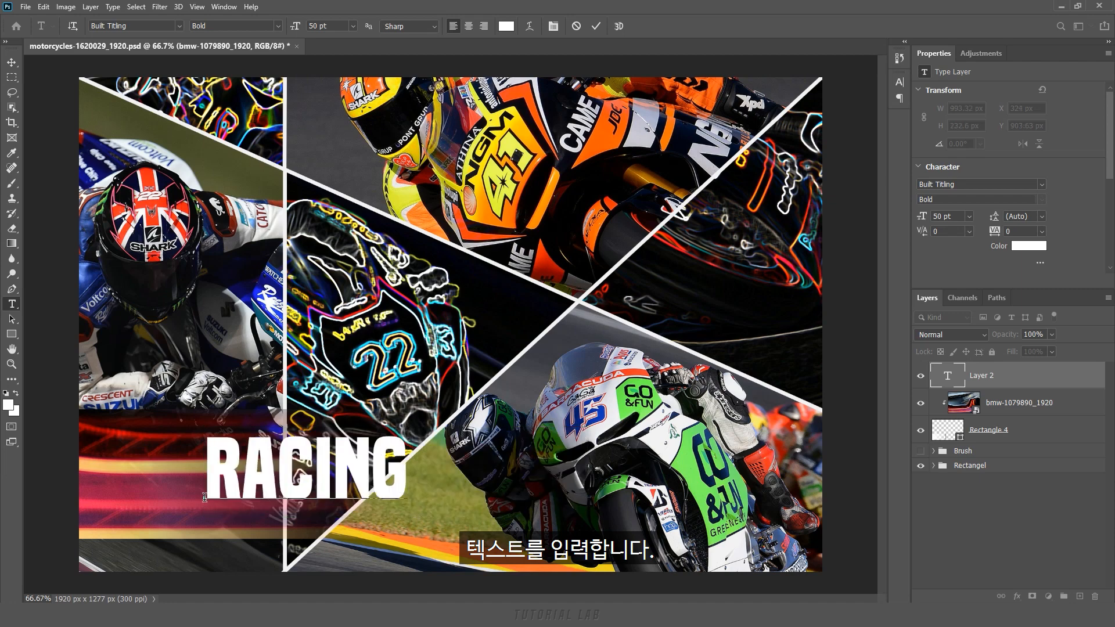
pyautogui.moveTo(318, 527); pyautogui.dragTo(218, 553)
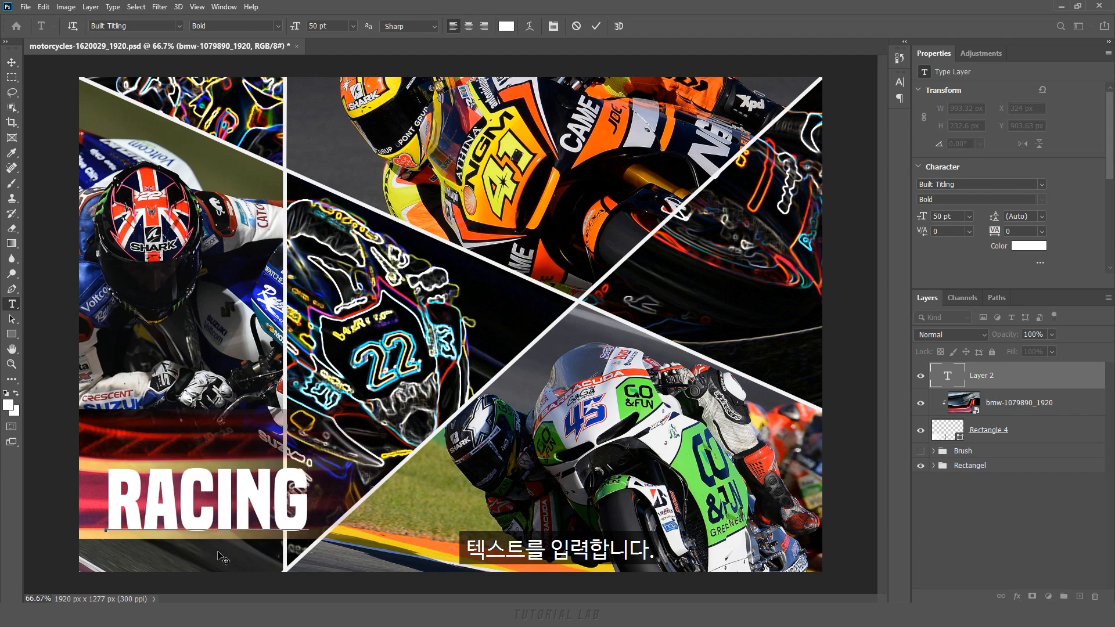
pyautogui.click(597, 27)
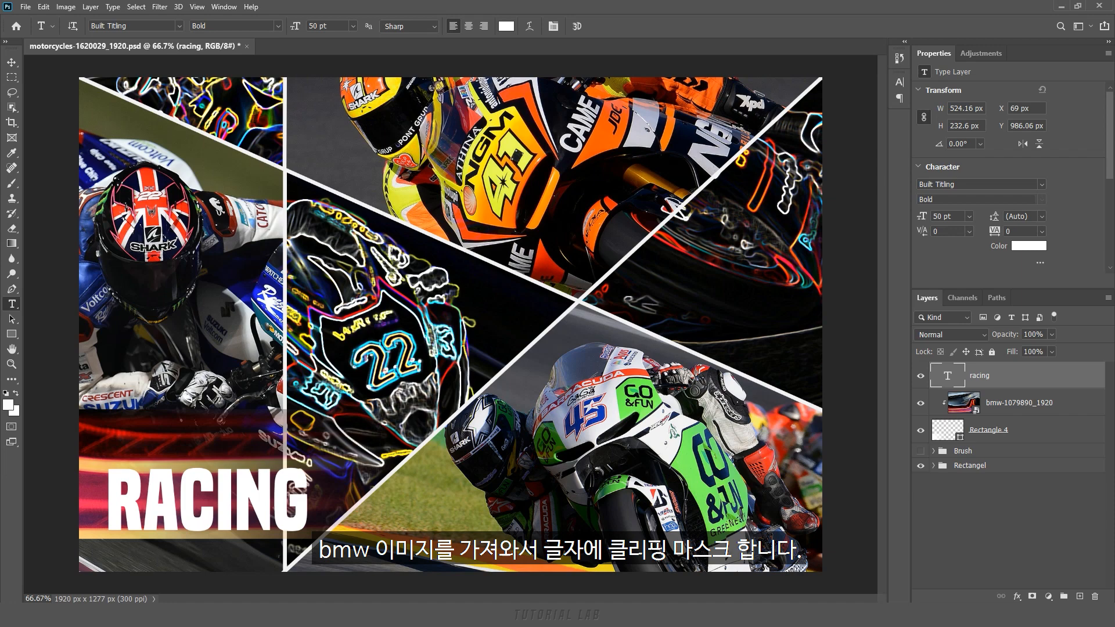
# Place another bmw-1079890_1920 image above the racing text layer and clip it to the lettering.
pyautogui.moveTo(184, 616)
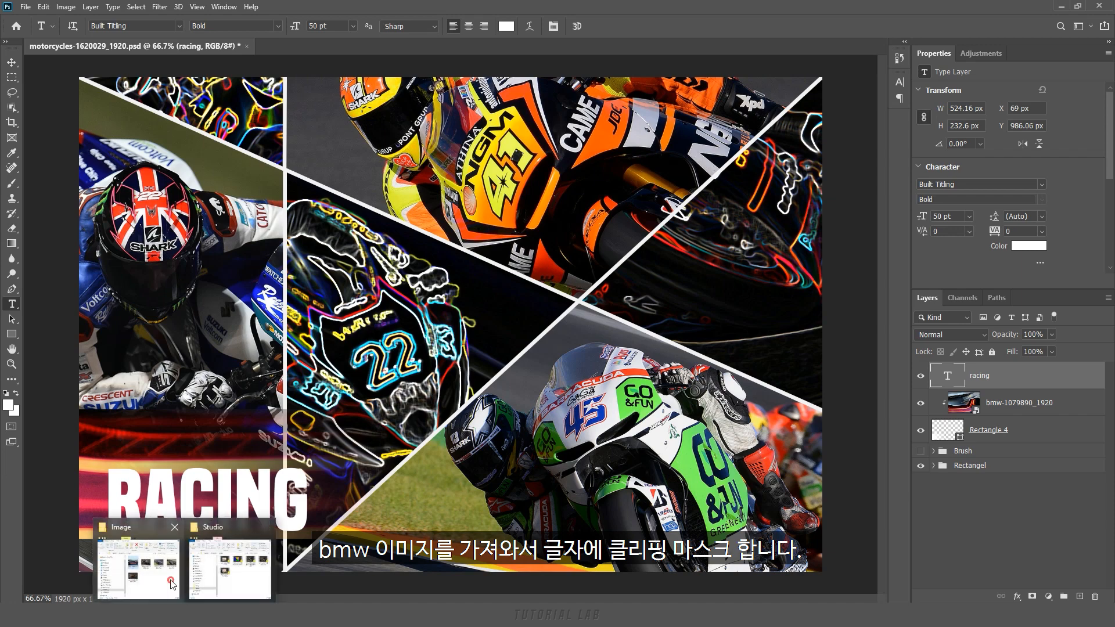
pyautogui.click(138, 561)
pyautogui.moveTo(459, 281); pyautogui.dragTo(210, 371)
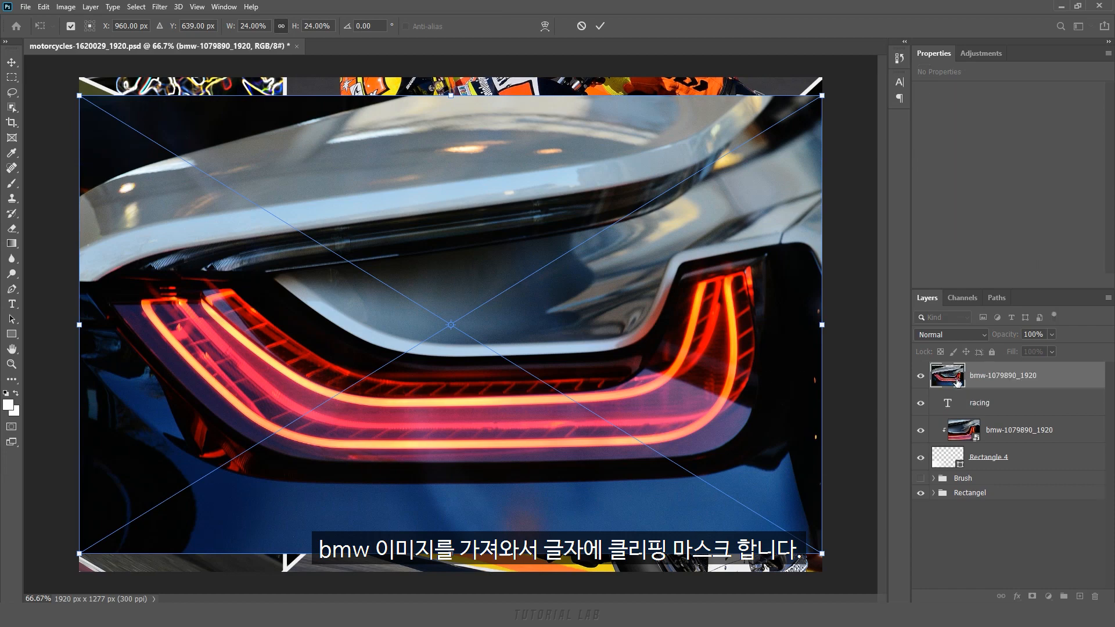
pyautogui.press('Return')
pyautogui.keyDown('alt'); pyautogui.click(964, 397); pyautogui.keyUp('alt')
pyautogui.press('v')
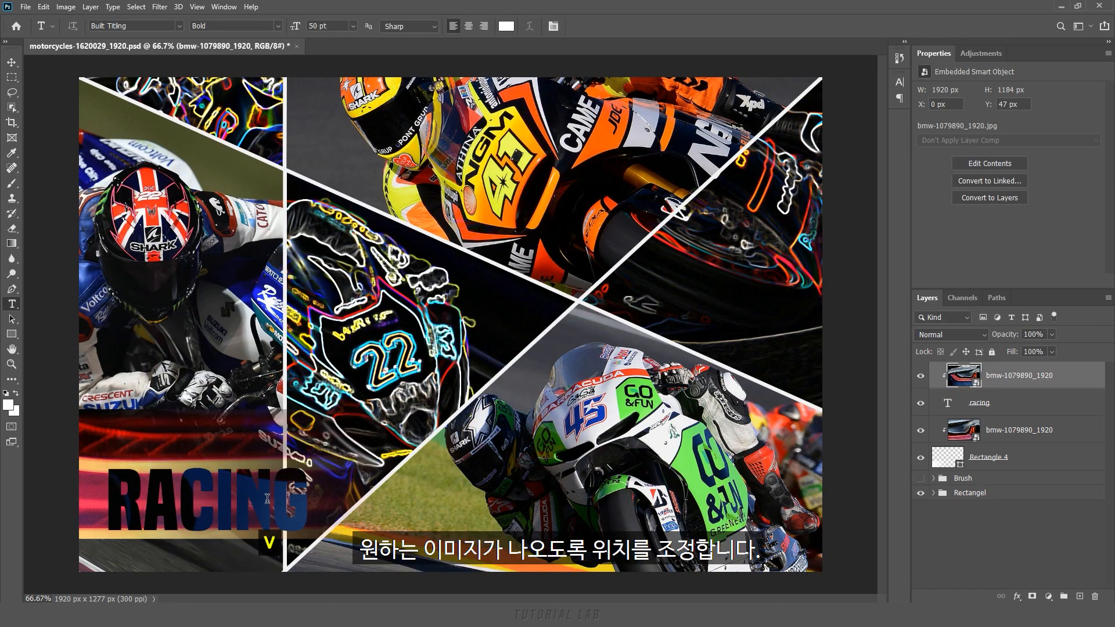
# Move the bmw image clipped to the RACING lettering to X -571 px, Y 923 px so its pale blue-grey area fills the letters.
pyautogui.moveTo(265, 501); pyautogui.dragTo(225, 509)
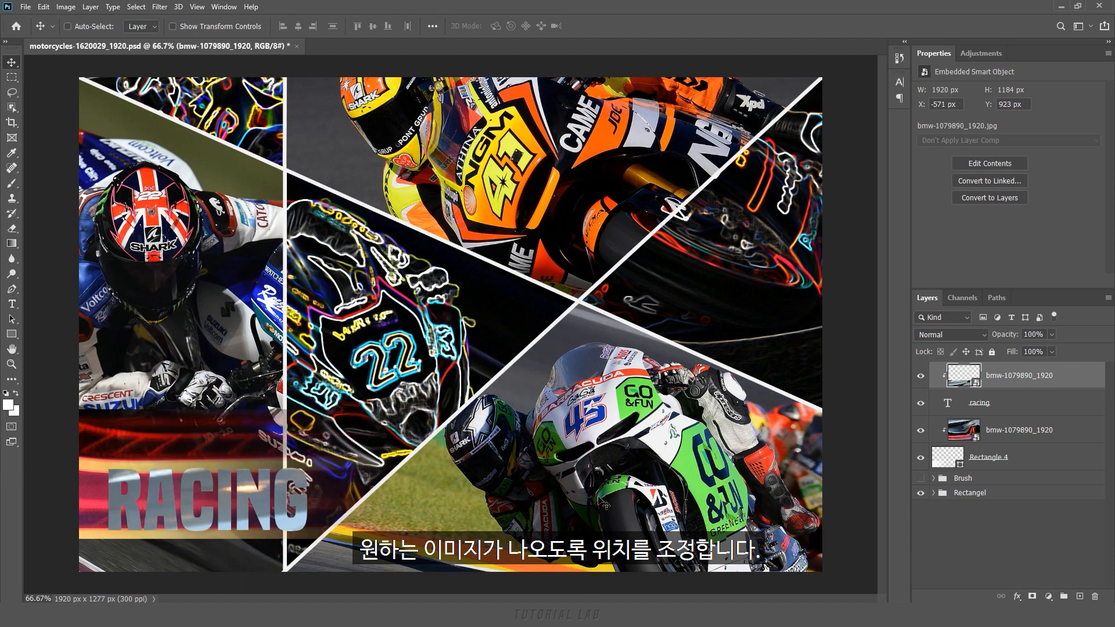
# Add a 10 px Stroke effect to the racing text layer, with Center position and colour #f2f2f2.
pyautogui.click(1065, 410)
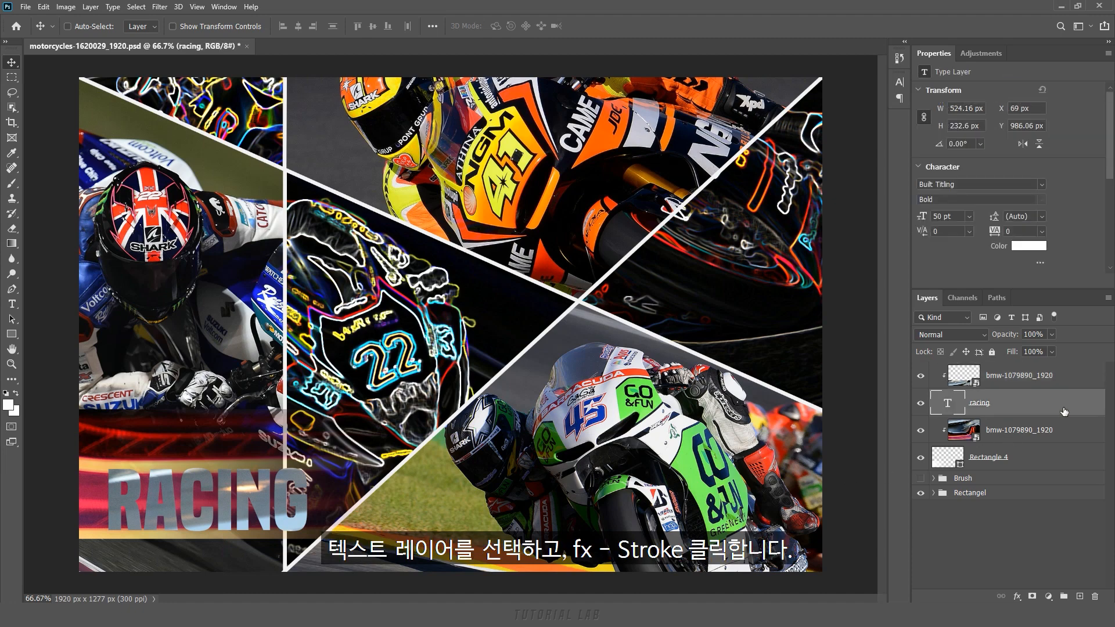
pyautogui.click(1017, 596)
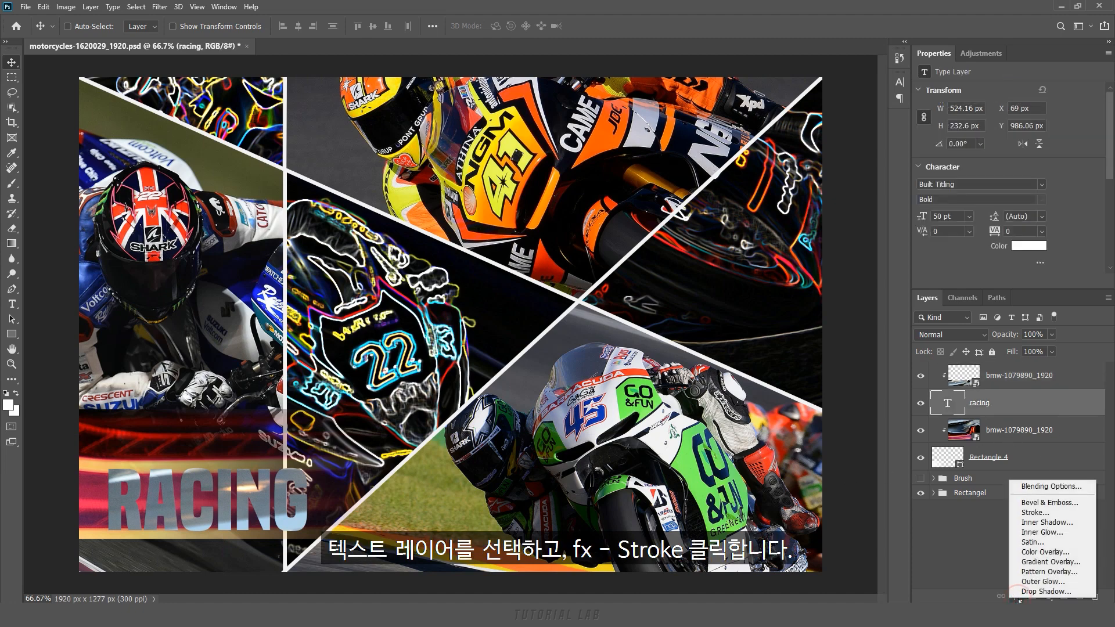
pyautogui.click(1038, 513)
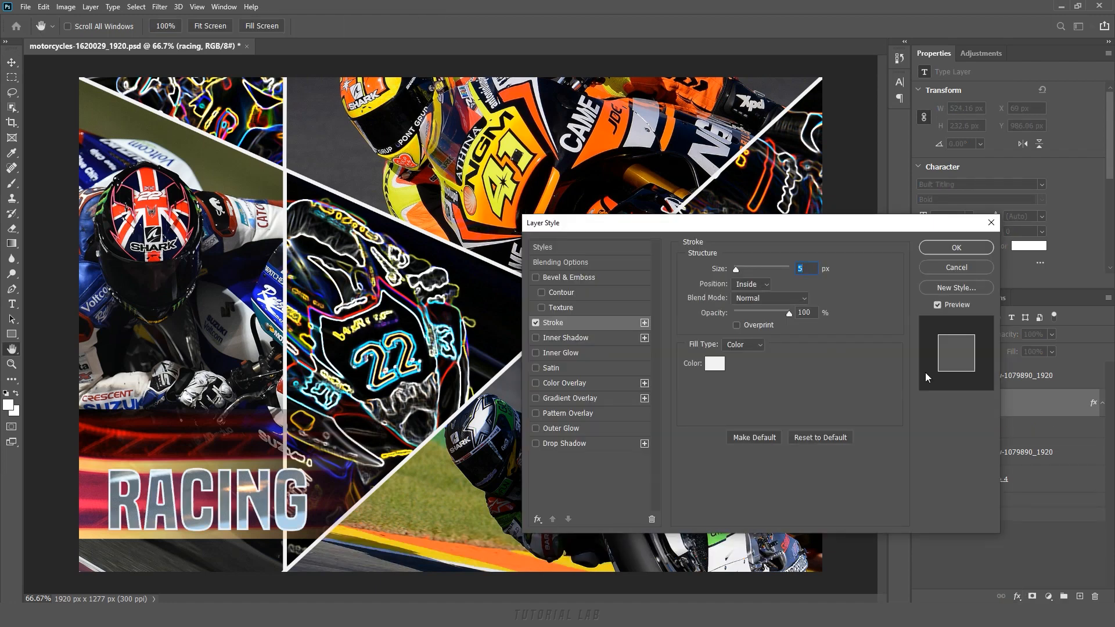
pyautogui.moveTo(821, 221); pyautogui.dragTo(633, 206)
pyautogui.write('10')
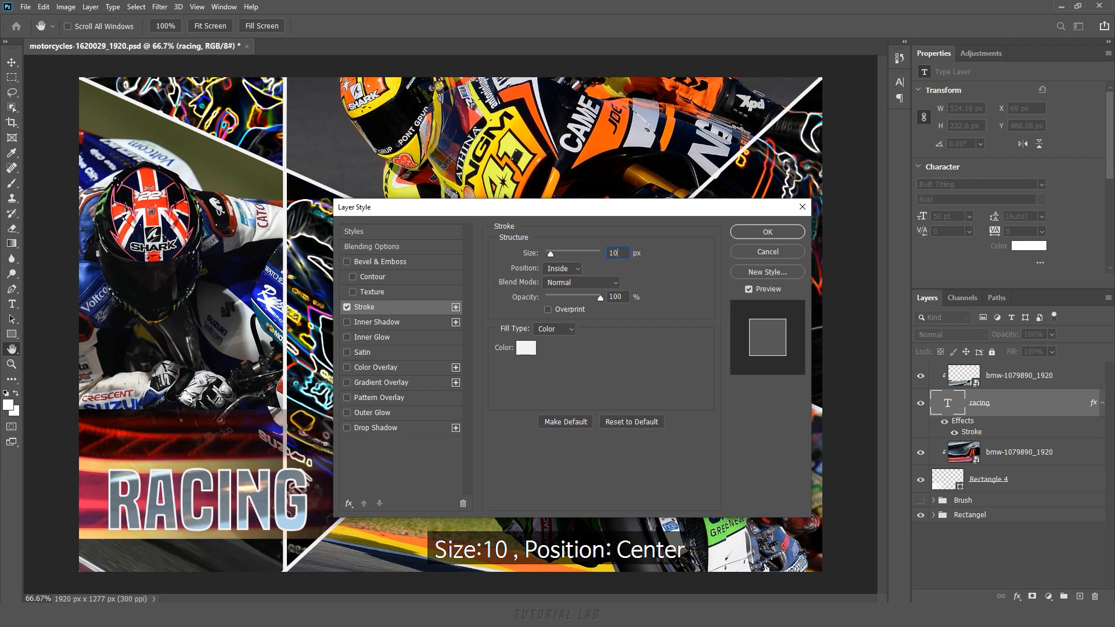
pyautogui.click(570, 273)
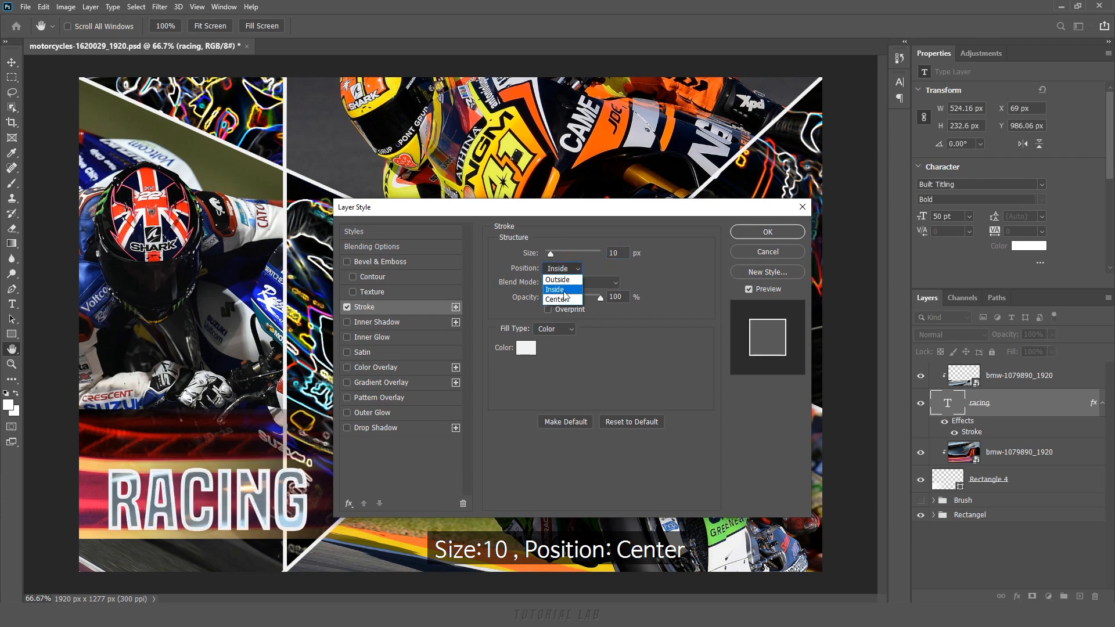
pyautogui.click(565, 301)
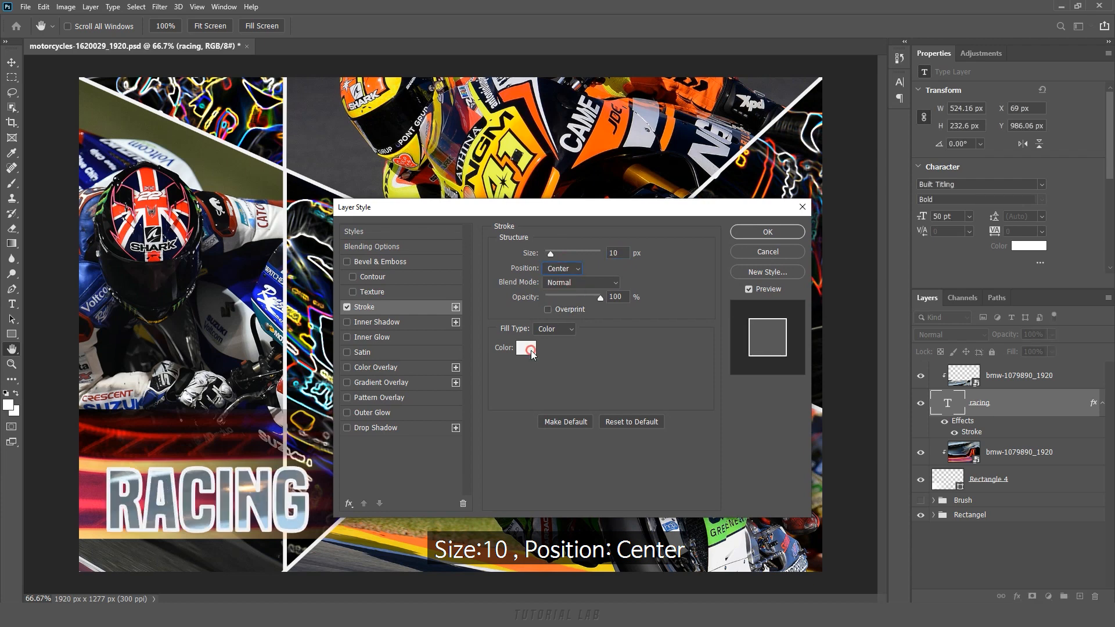
pyautogui.click(527, 348)
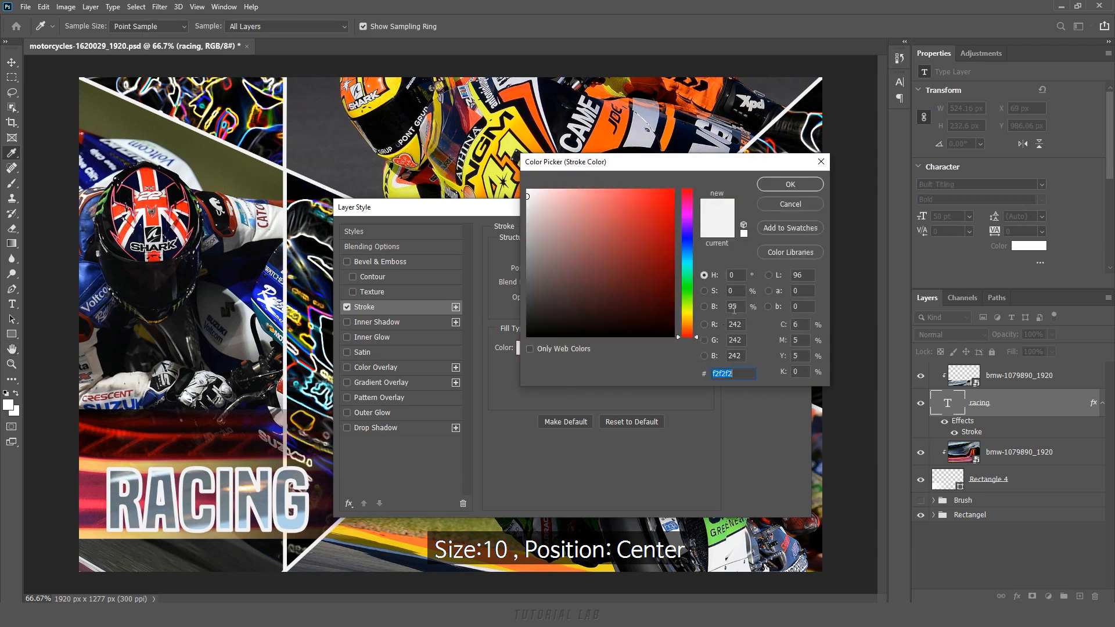
pyautogui.click(788, 185)
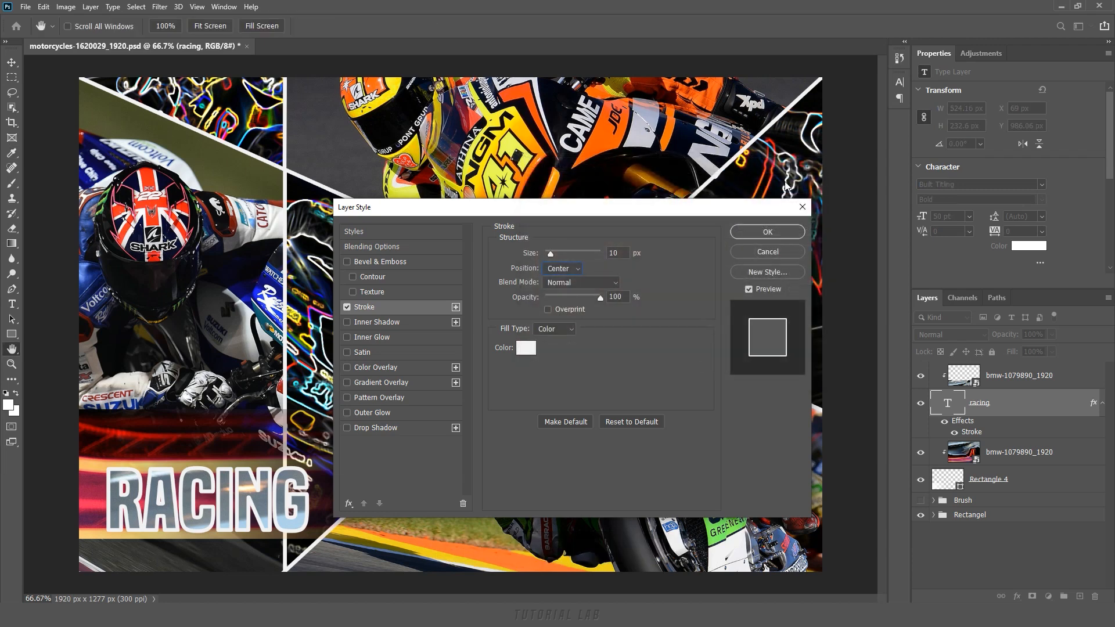
# Enable Bevel & Emboss on the racing text with Stroke Emboss style, Chisel Hard technique and a size of 10 px.
pyautogui.click(348, 262)
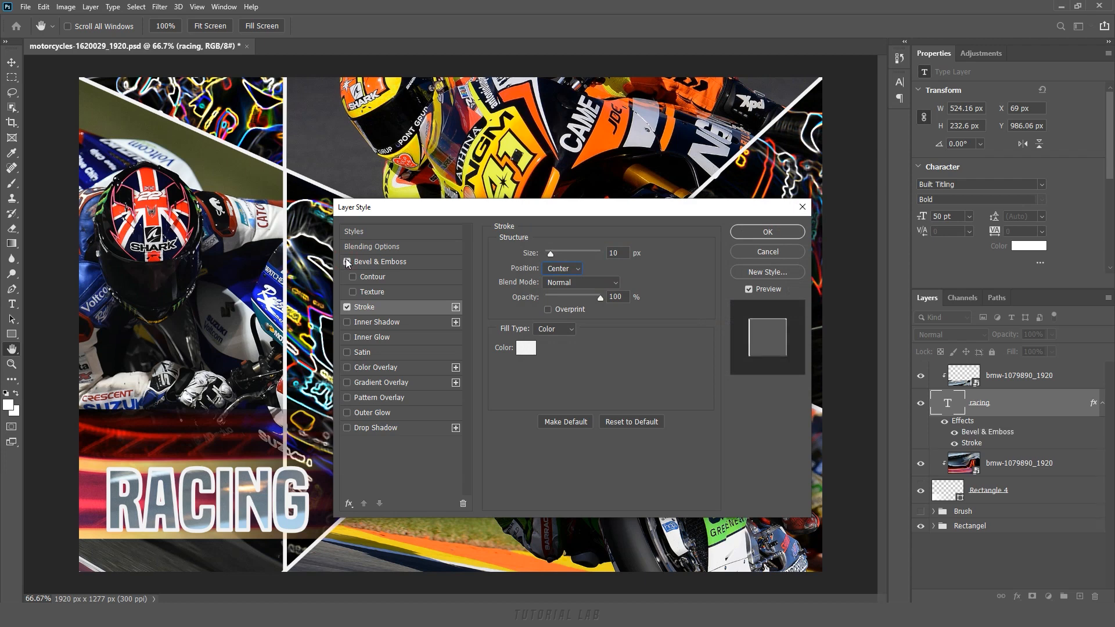
pyautogui.click(399, 264)
pyautogui.click(573, 254)
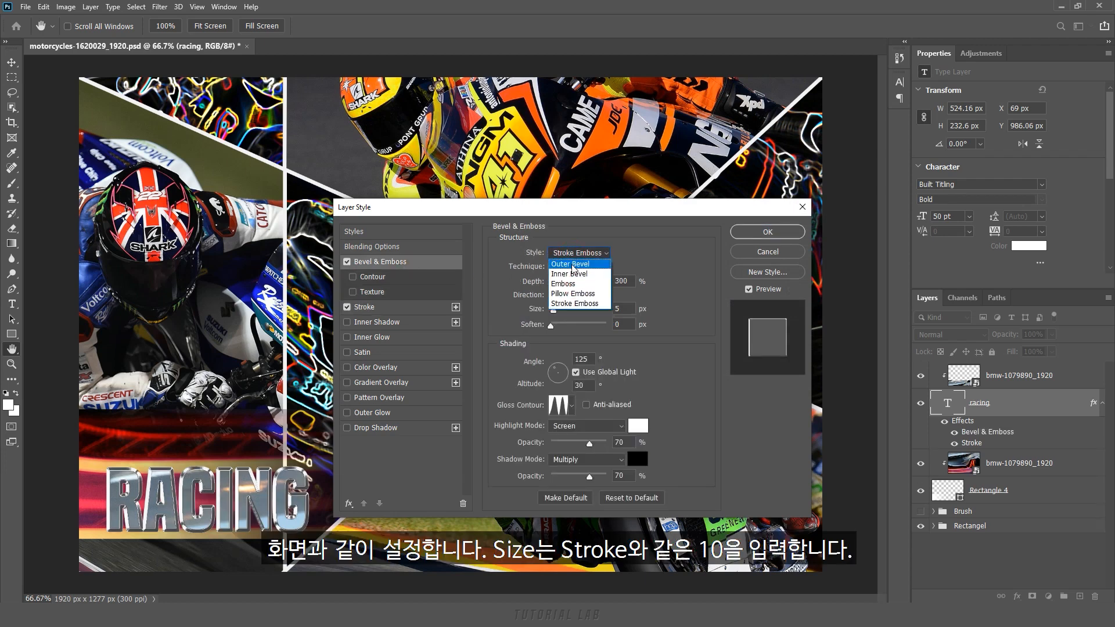
pyautogui.click(569, 307)
pyautogui.click(579, 271)
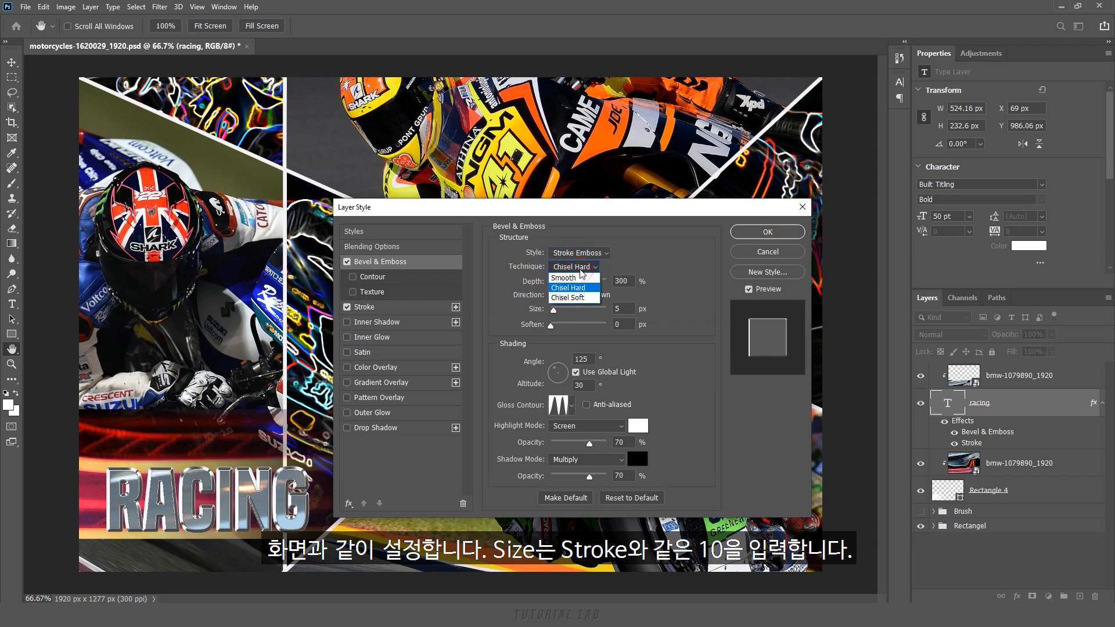
pyautogui.click(580, 287)
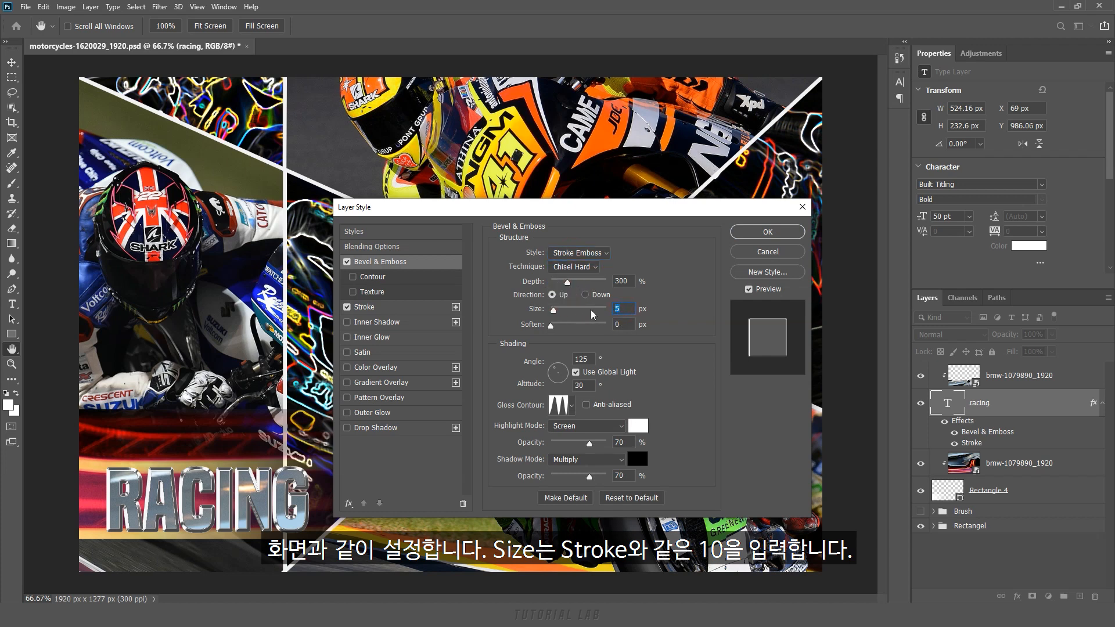
pyautogui.write('10')
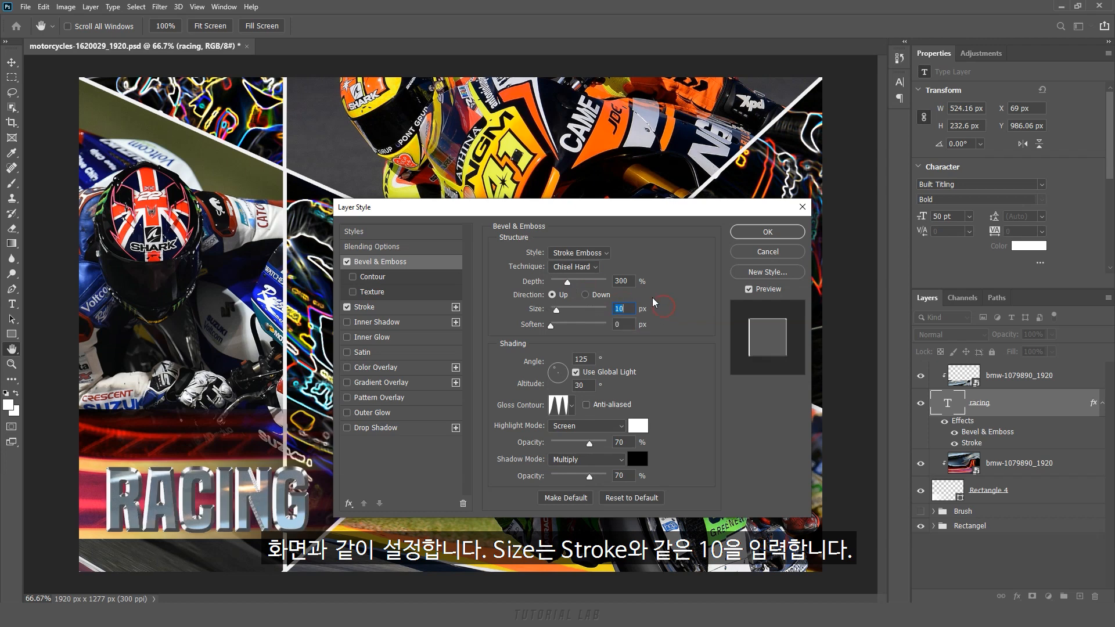
# Set the bevel depth to 300%, choose the multi-peaked gloss contour, and apply the layer style to the racing text.
pyautogui.moveTo(567, 282); pyautogui.dragTo(605, 284)
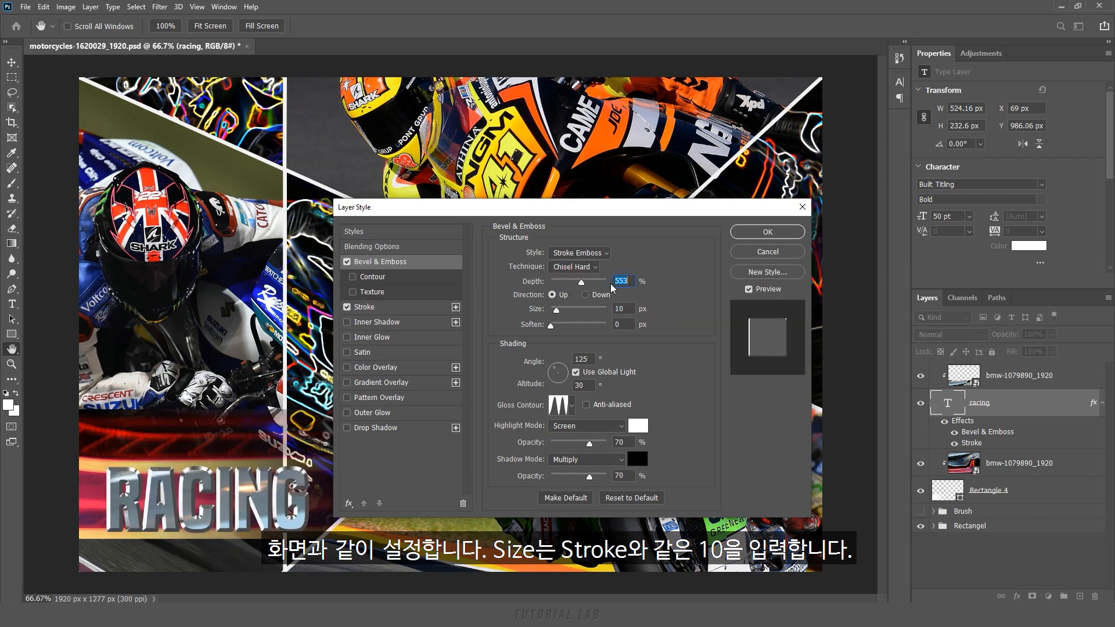
pyautogui.write('300')
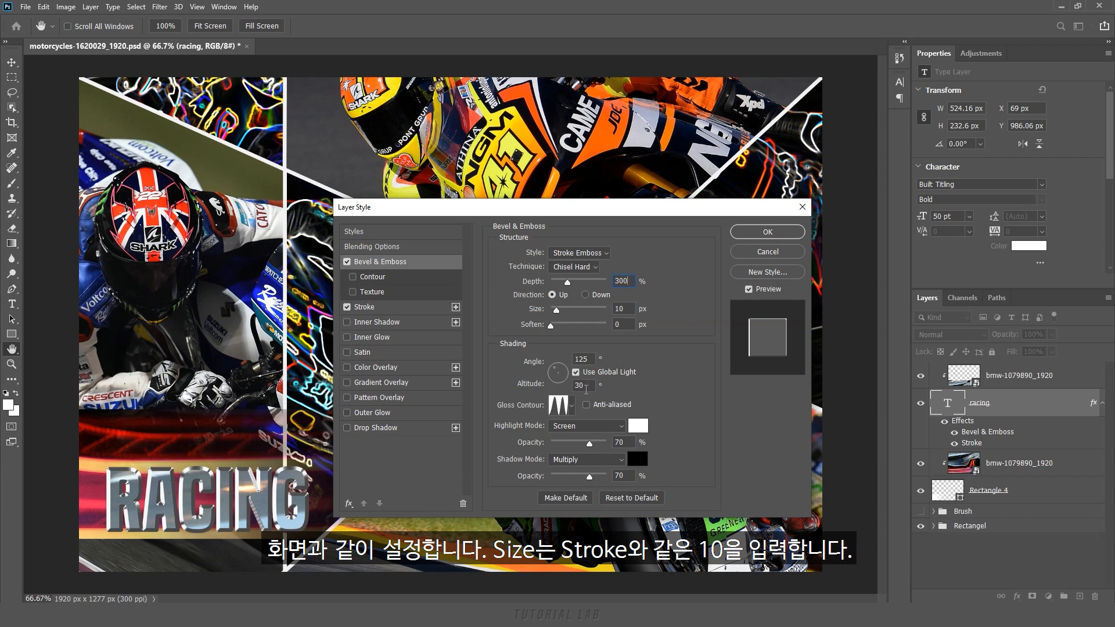
pyautogui.click(572, 408)
pyautogui.click(538, 452)
pyautogui.click(573, 409)
pyautogui.click(777, 233)
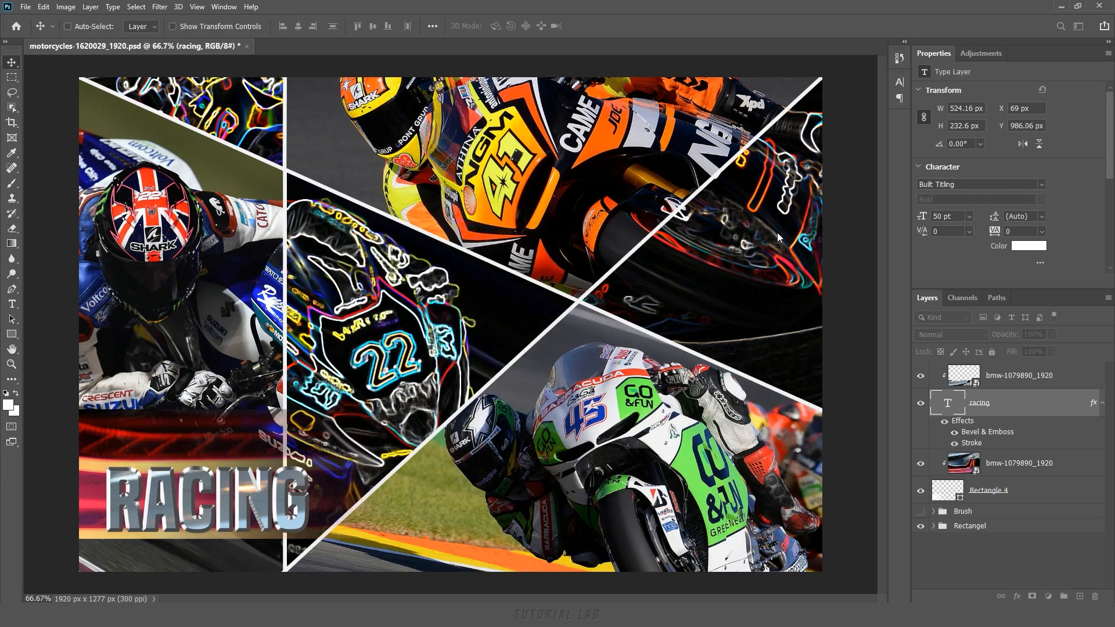